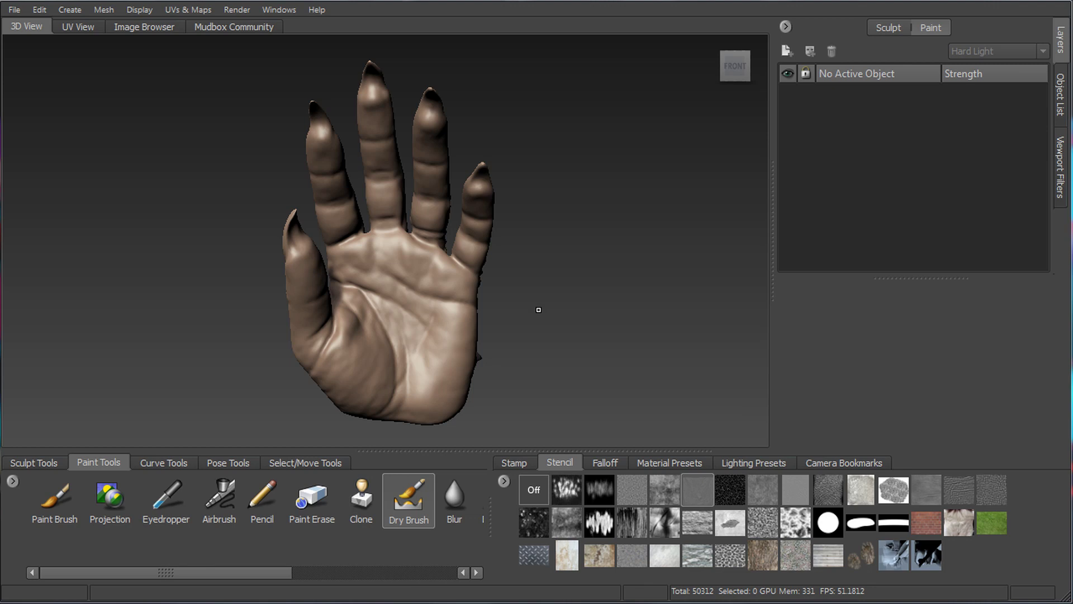
Examine the hand model from several angles, with the wireframe display turned on for a closer look at its triangles
alt+drag(525, 273, 527, 262)
alt+right_drag(527, 262, 567, 290)
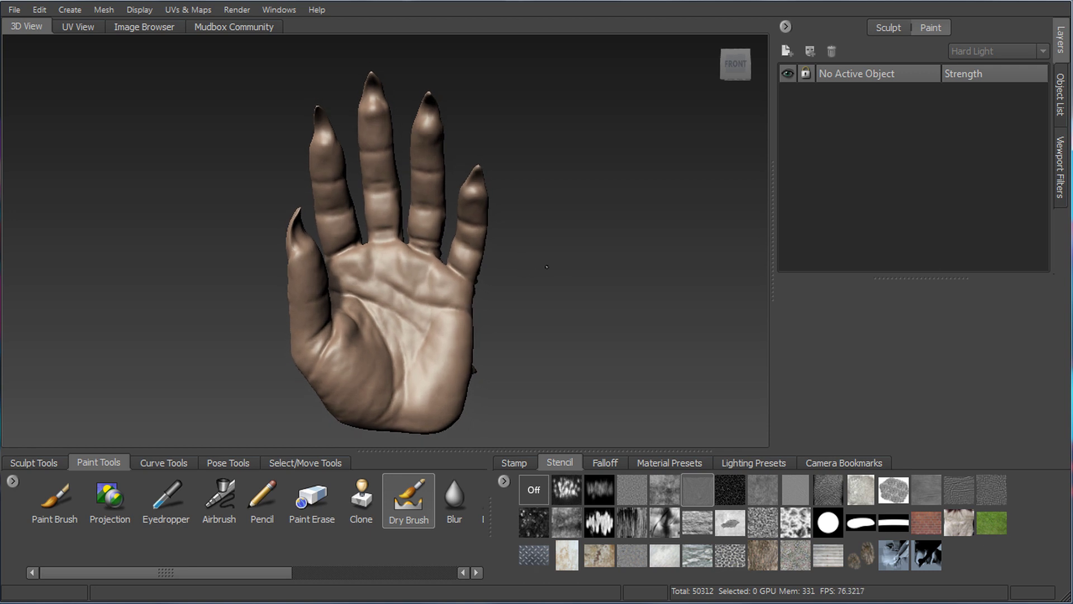
mouse_move(552, 275)
alt+middle_down()
mouse_move(542, 255)
mouse_move(549, 269)
alt+middle_up()
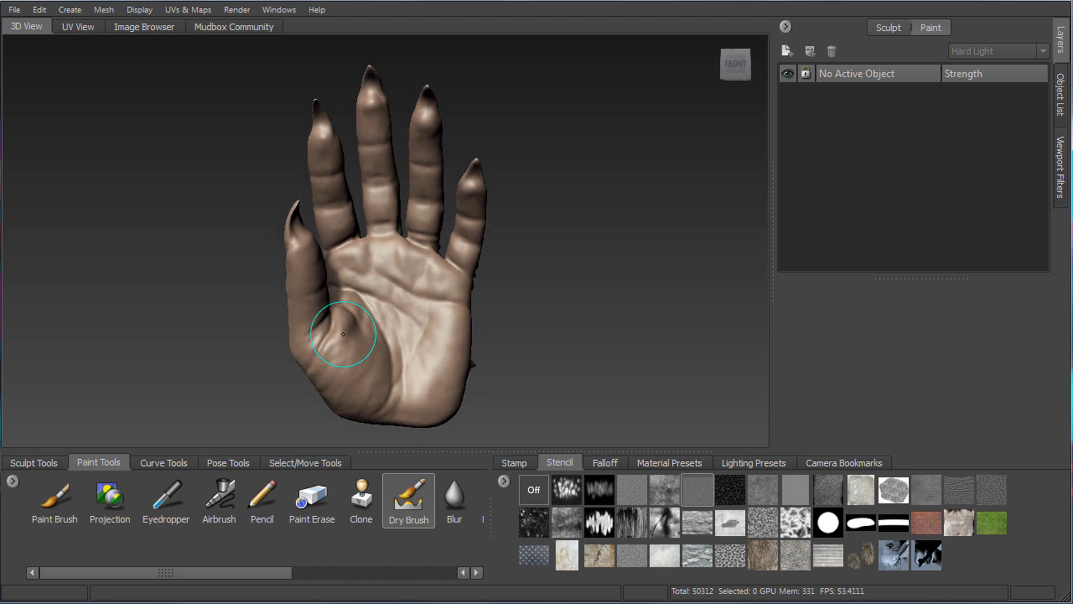
alt+drag(405, 324, 545, 254)
key(w)
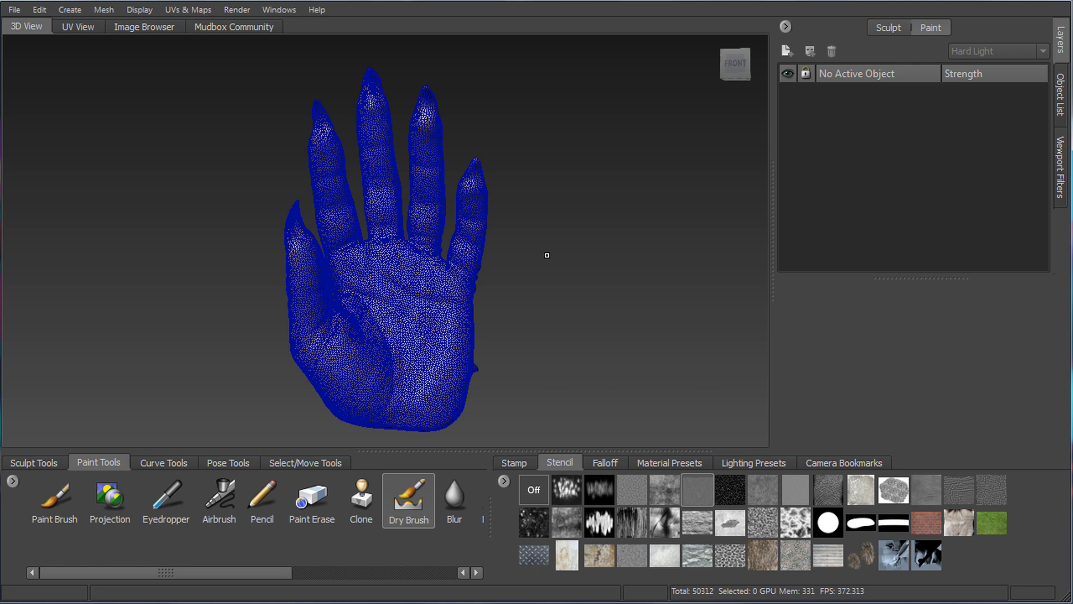
scroll(372, 271, up, 5)
alt+drag(559, 334, 387, 297)
scroll(484, 295, down, 5)
alt+right_drag(388, 297, 464, 313)
alt+middle_drag(457, 310, 422, 301)
key(w)
alt+drag(422, 301, 481, 302)
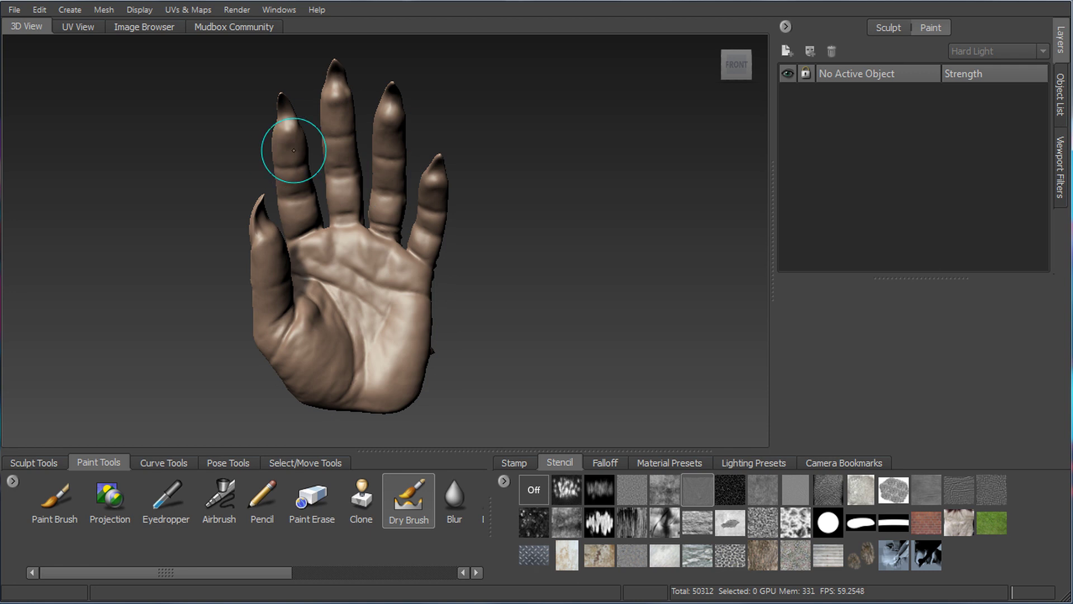
alt+drag(401, 190, 400, 186)
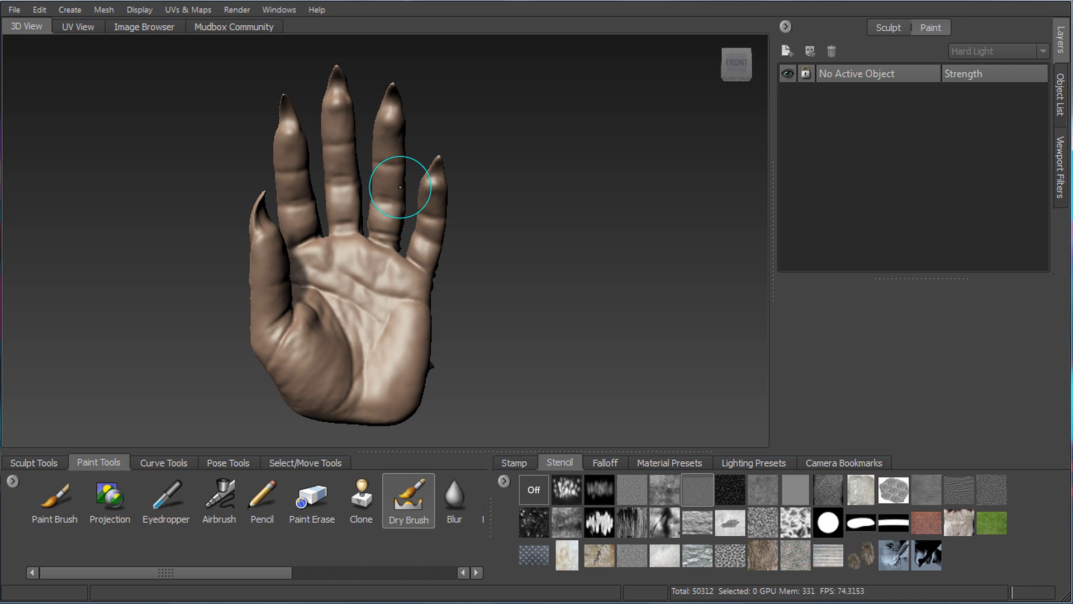
alt+right_drag(350, 149, 408, 167)
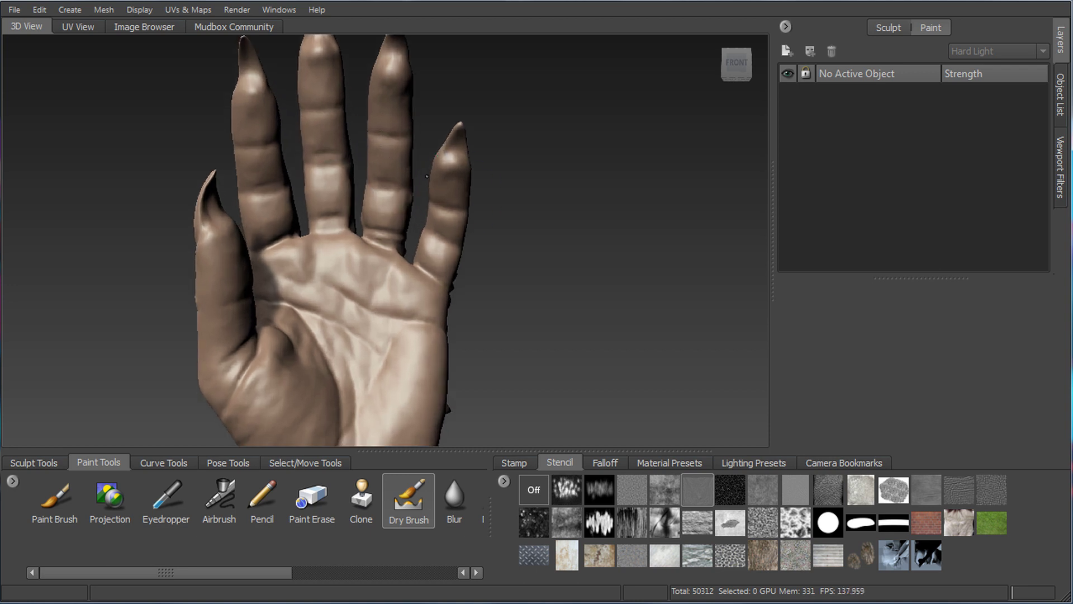
alt+drag(408, 168, 442, 185)
alt+right_drag(441, 185, 420, 198)
alt+drag(419, 198, 358, 195)
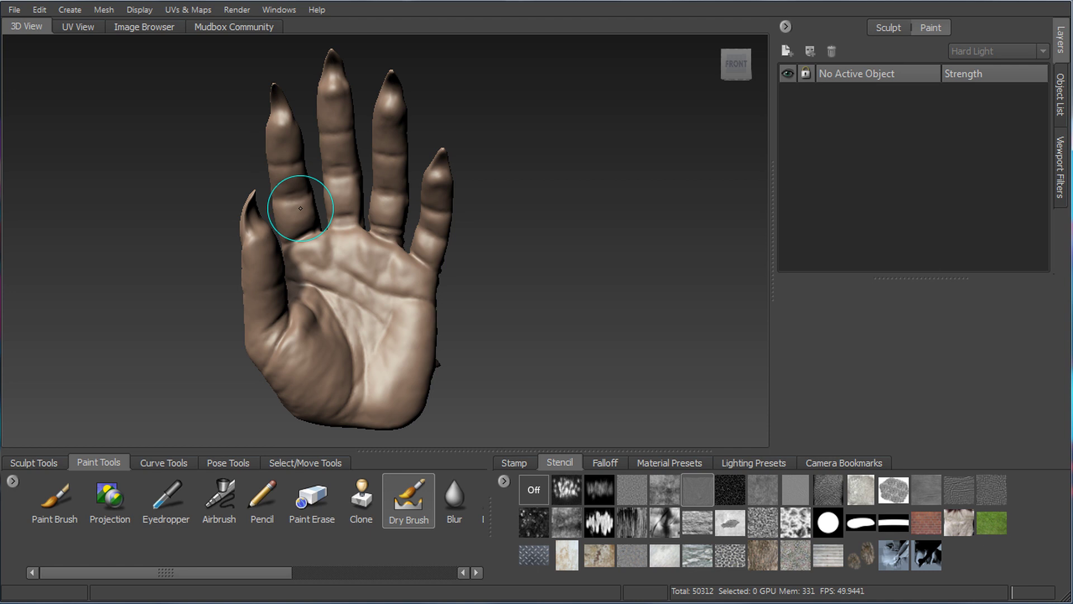
Turn the wireframe display back on and examine the mesh density across the palm, thumb and fingers
alt+drag(294, 208, 334, 200)
key(w)
alt+right_drag(241, 218, 414, 235)
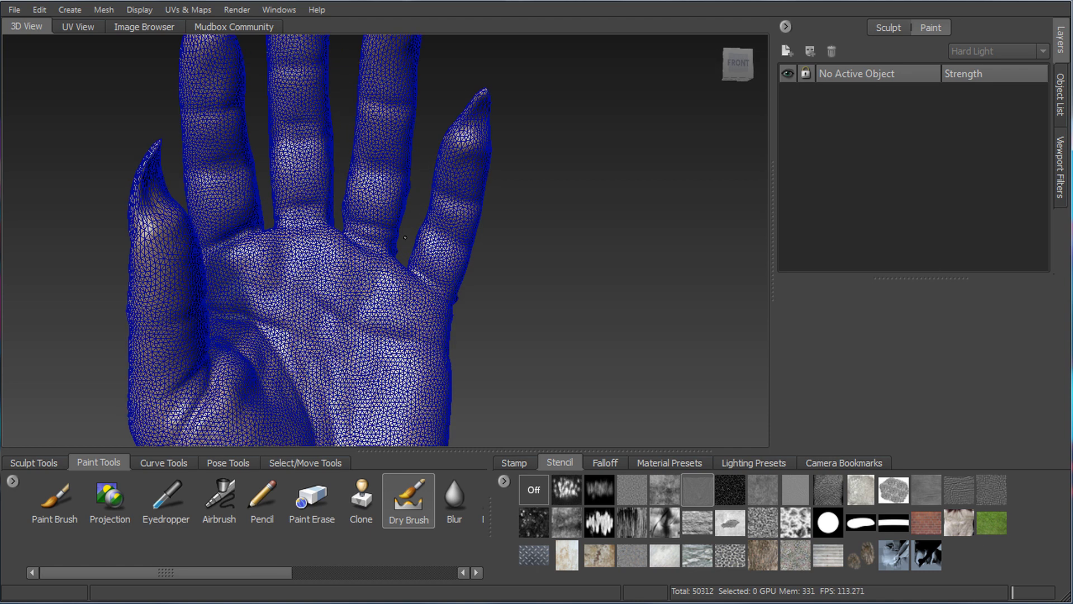
alt+drag(414, 234, 449, 261)
scroll(252, 261, down, 5)
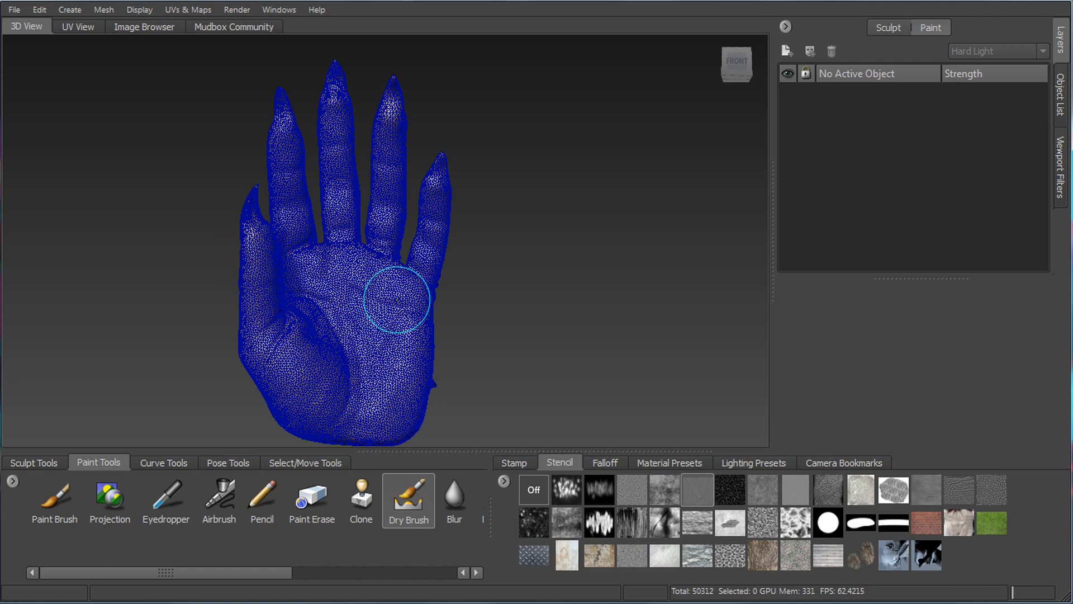
scroll(563, 193, up, 5)
alt+drag(563, 192, 508, 234)
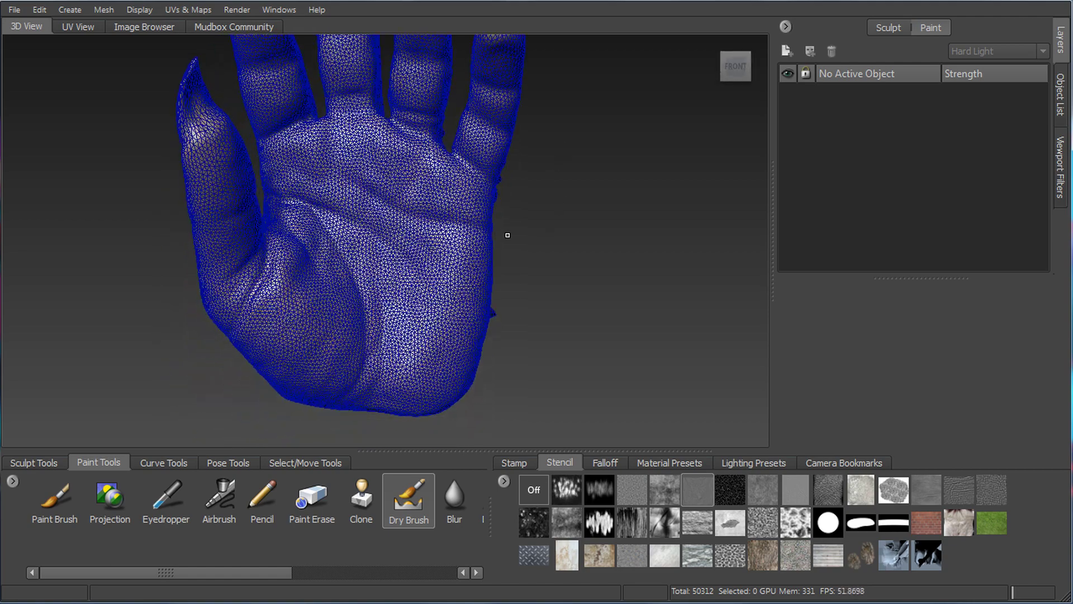
alt+right_drag(508, 235, 657, 274)
alt+drag(656, 274, 592, 241)
alt+right_drag(593, 241, 564, 231)
alt+drag(563, 231, 550, 232)
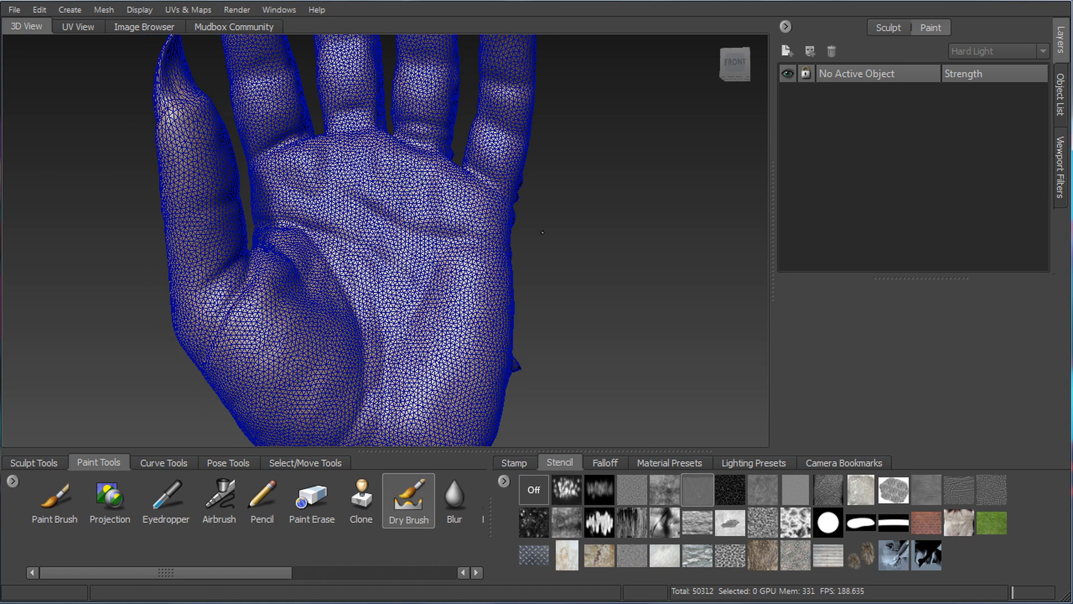
alt+right_drag(551, 231, 525, 233)
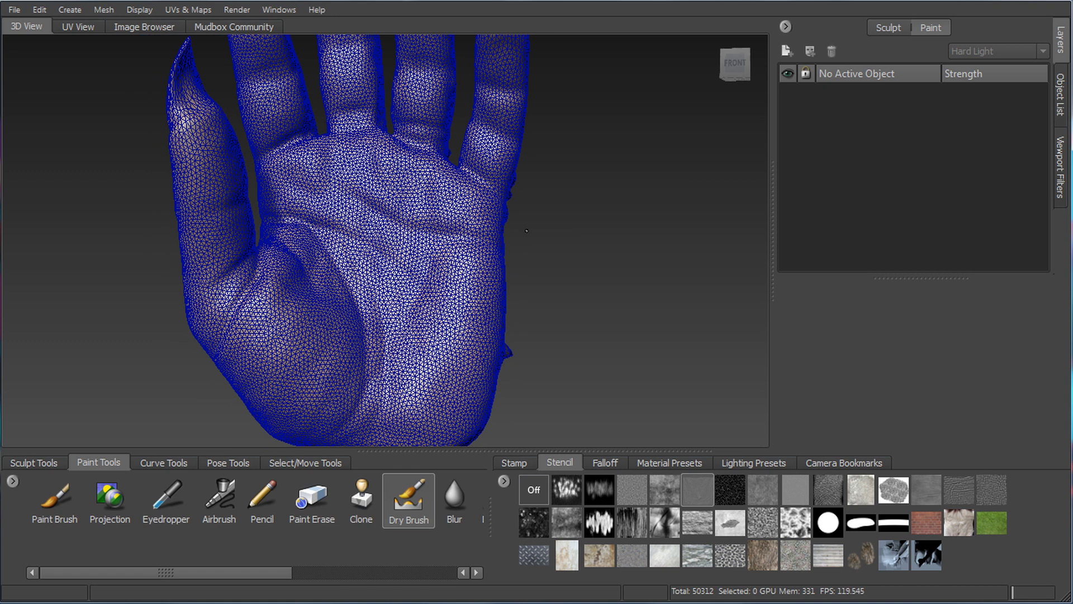
click(103, 10)
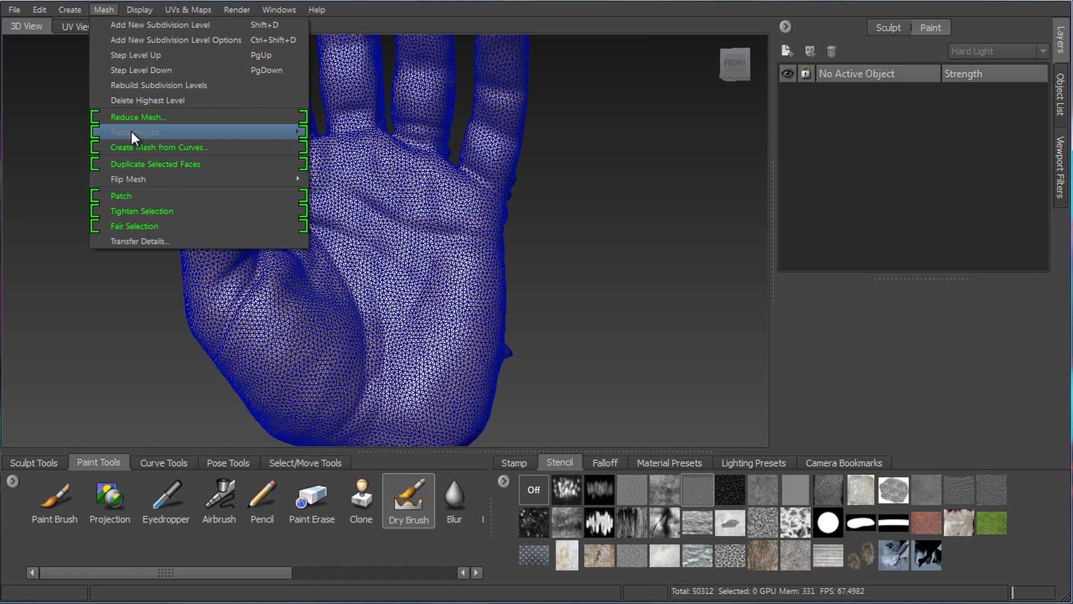
click(425, 222)
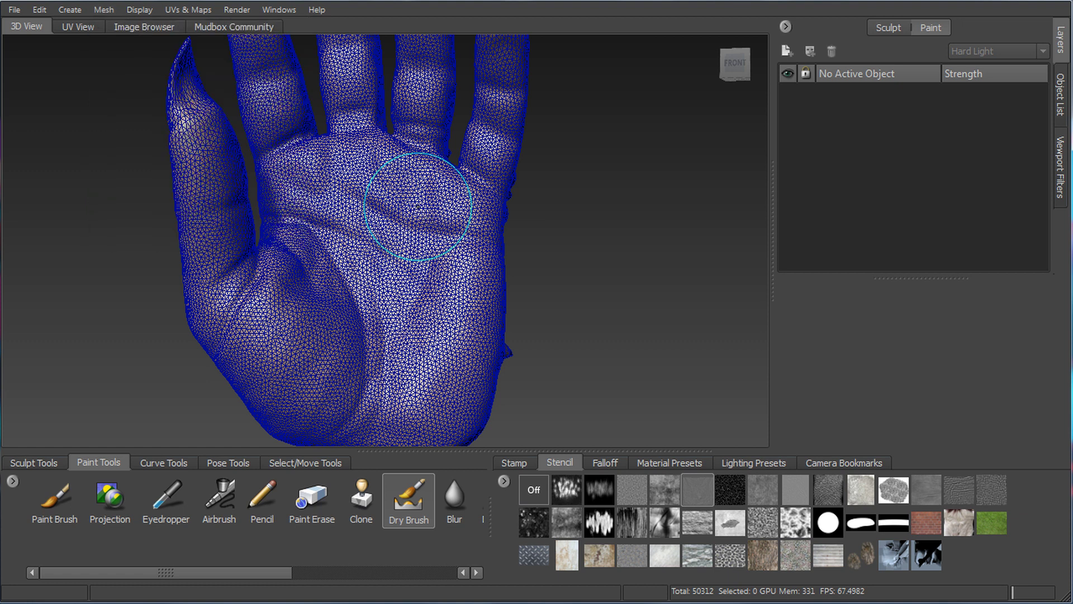
click(340, 280)
click(641, 321)
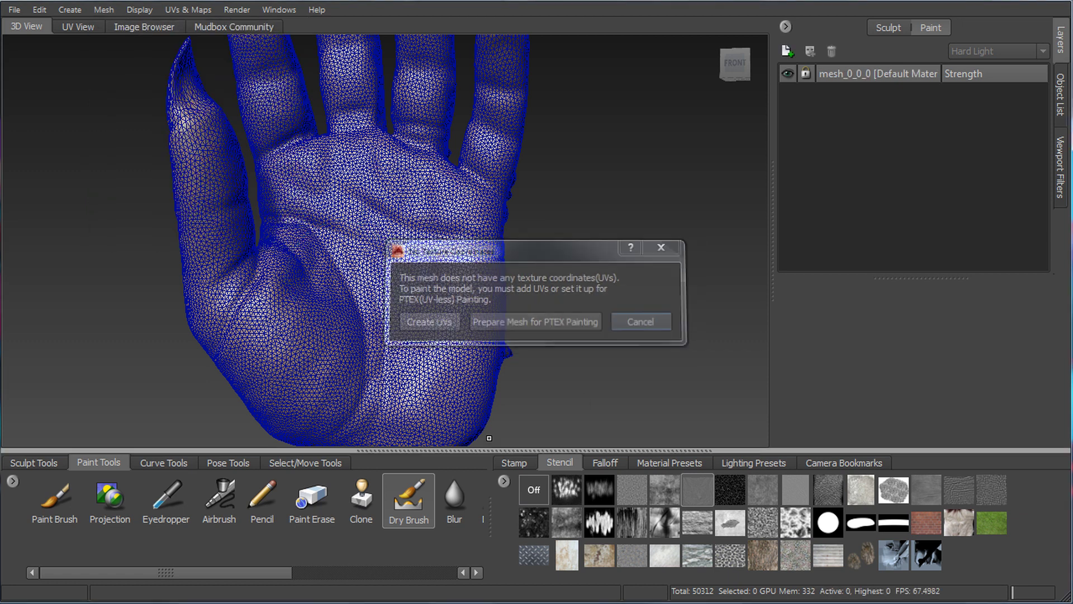
Select the entire hand mesh using the Objects selection tool
click(306, 463)
click(109, 511)
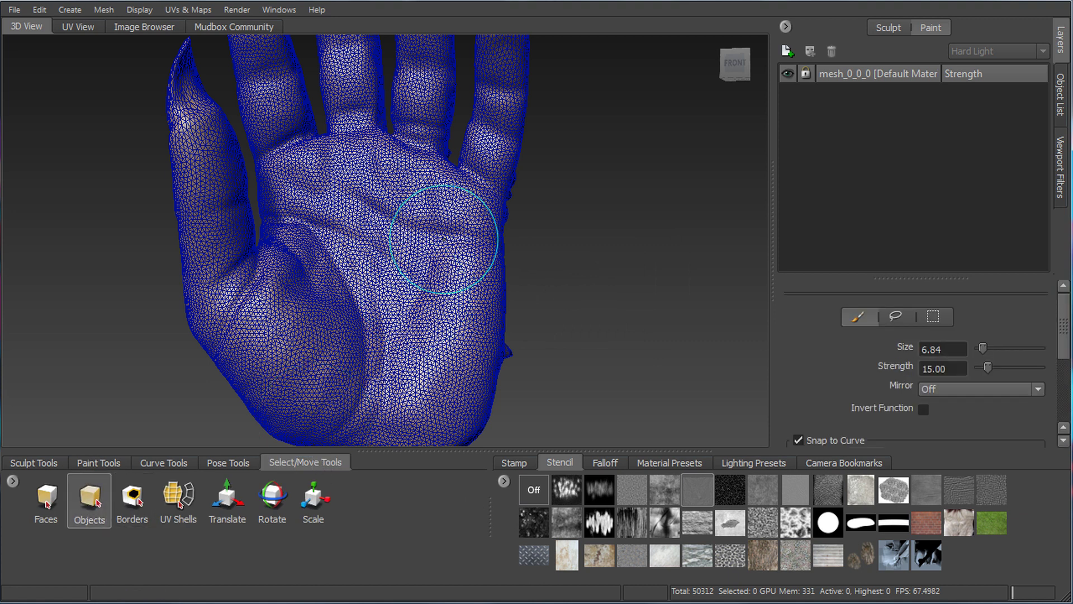
click(356, 249)
alt+drag(470, 255, 372, 220)
click(372, 220)
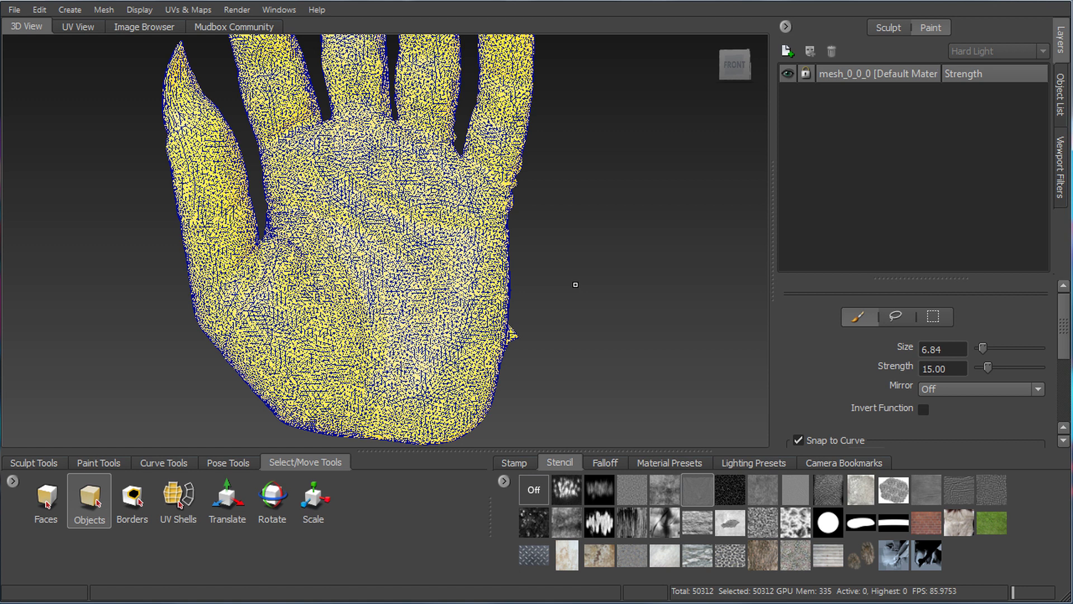
Review the Retopologize operations and Reduce Mesh settings for the hand without applying them, and deselect the mesh
click(111, 11)
mouse_move(142, 131)
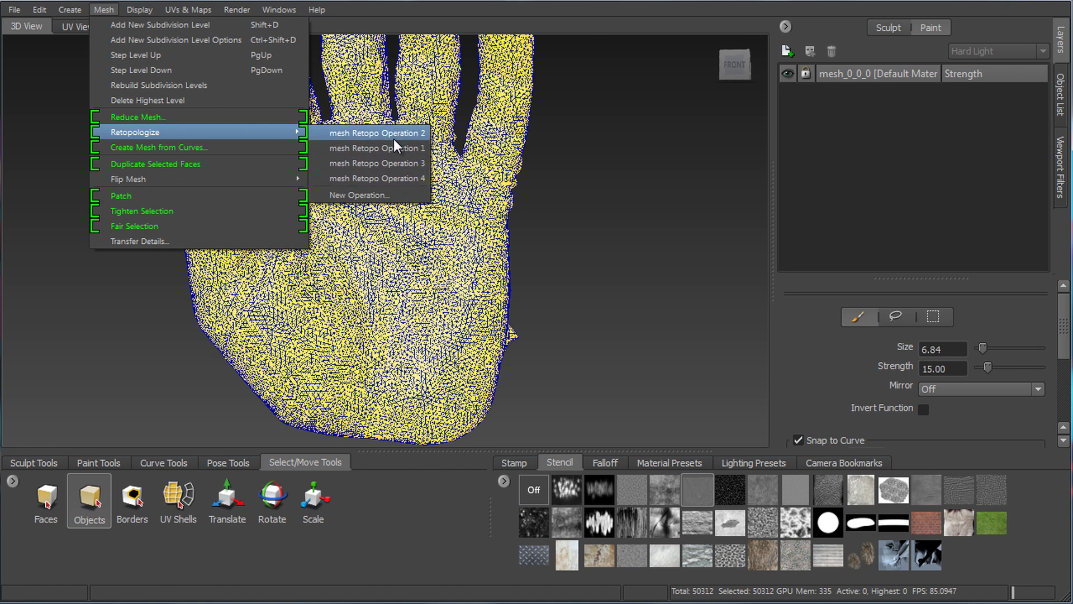
click(205, 121)
drag(580, 173, 673, 138)
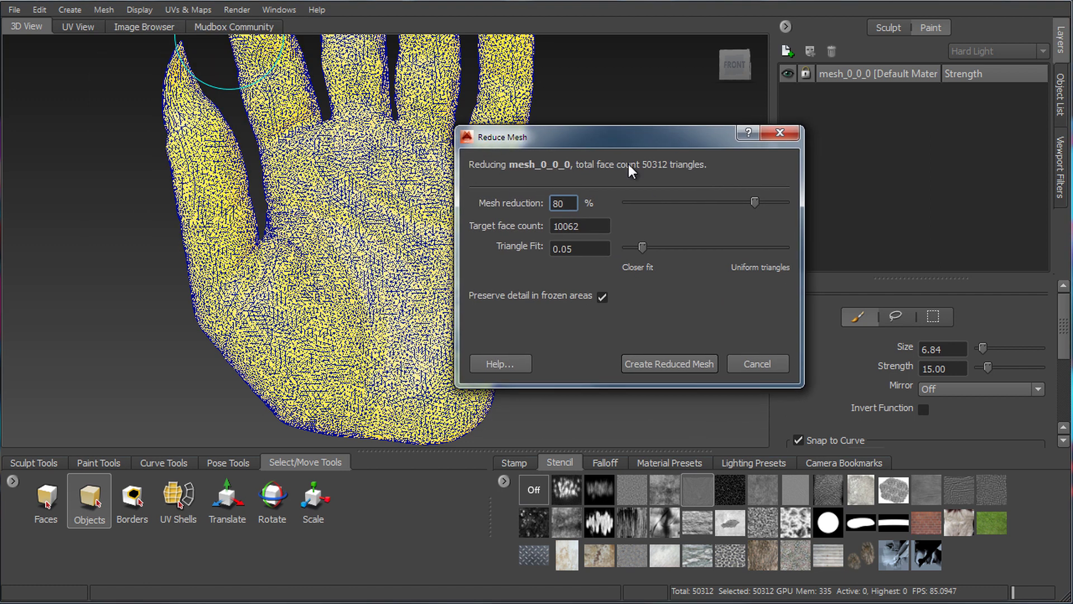
click(780, 132)
click(596, 228)
alt+drag(587, 259, 624, 255)
alt+right_drag(502, 248, 434, 276)
alt+drag(434, 276, 454, 271)
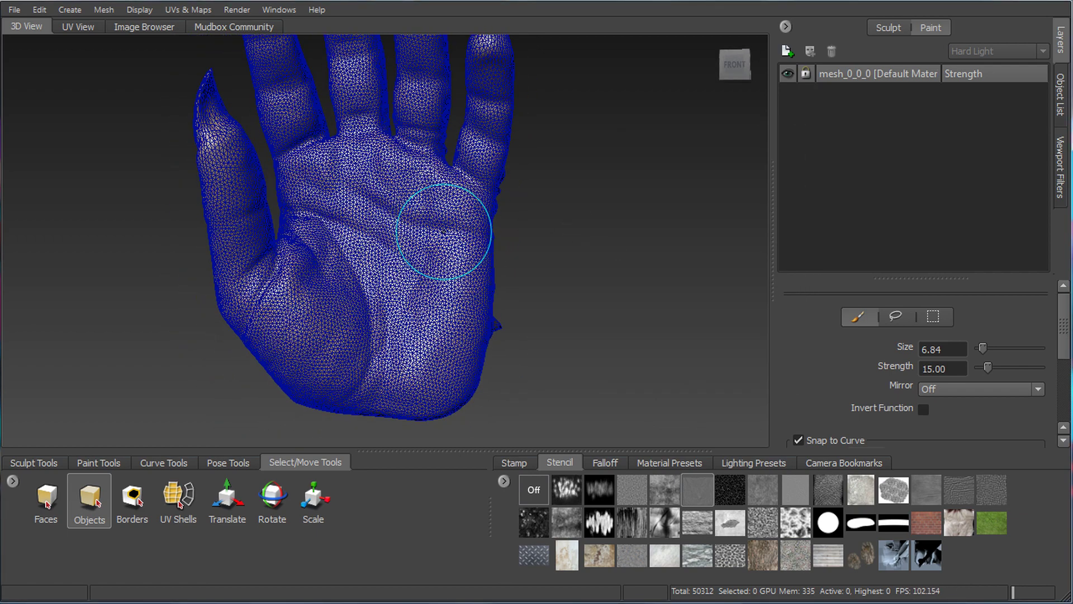
alt+middle_drag(444, 231, 452, 284)
alt+right_drag(533, 289, 439, 265)
alt+middle_drag(400, 267, 328, 269)
alt+drag(329, 270, 371, 257)
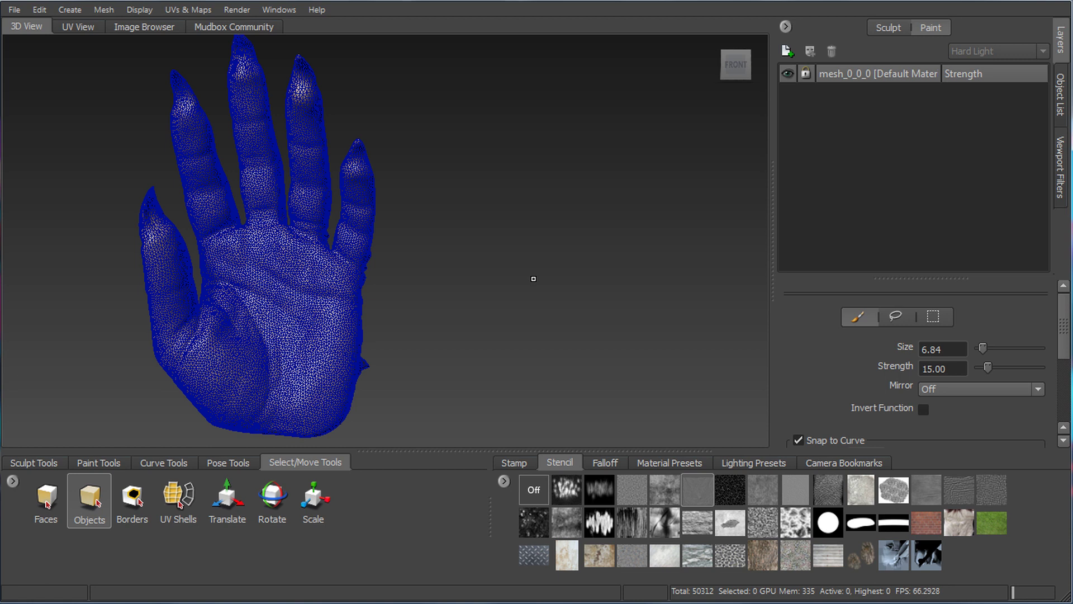
Bring up the curve tools, display the existing curves on the hand and turn off the wireframe
click(169, 462)
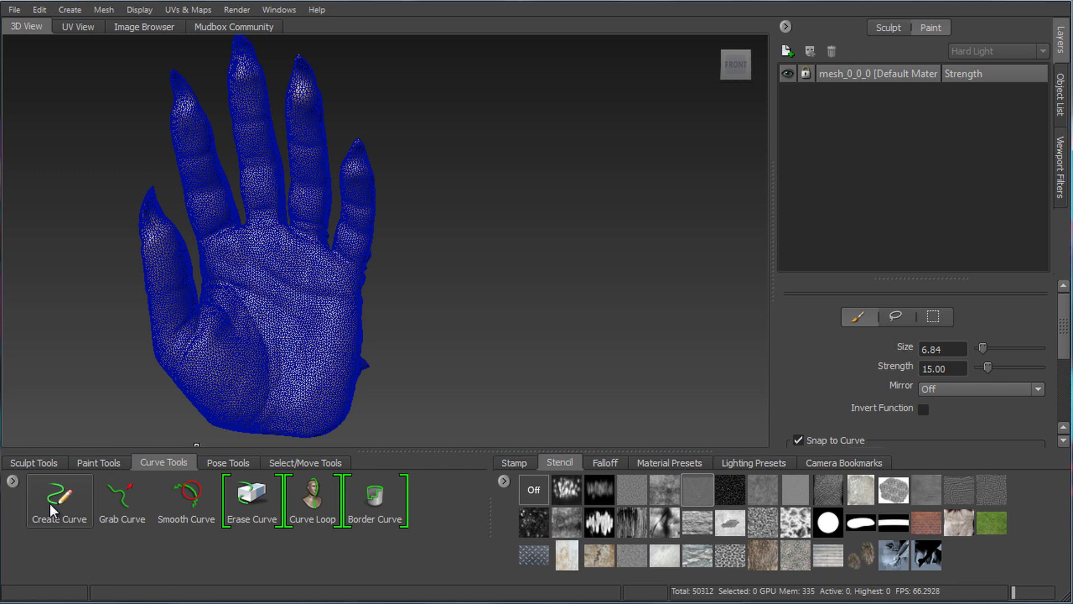
alt+right_drag(246, 294, 321, 308)
alt+middle_drag(321, 307, 397, 257)
alt+drag(490, 261, 385, 282)
alt+right_drag(386, 282, 353, 300)
mouse_move(352, 296)
alt+mouse_down()
mouse_move(419, 311)
mouse_move(359, 324)
mouse_move(342, 291)
alt+mouse_up()
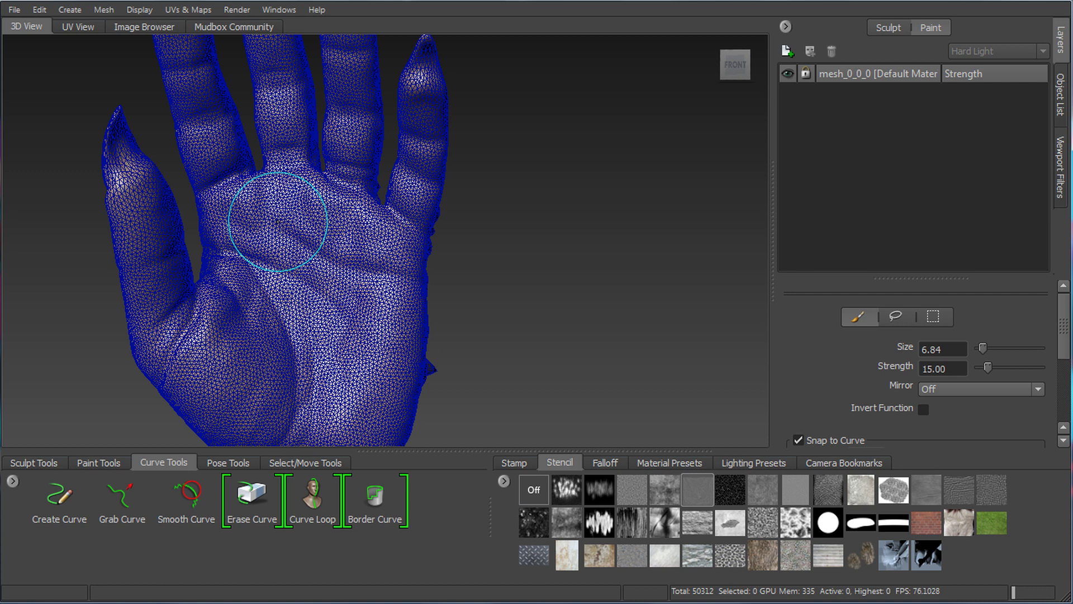
alt+right_drag(413, 294, 374, 263)
right_drag(518, 233, 464, 235)
key(w)
alt+middle_drag(374, 320, 400, 280)
alt+right_drag(400, 280, 403, 294)
alt+drag(403, 294, 391, 290)
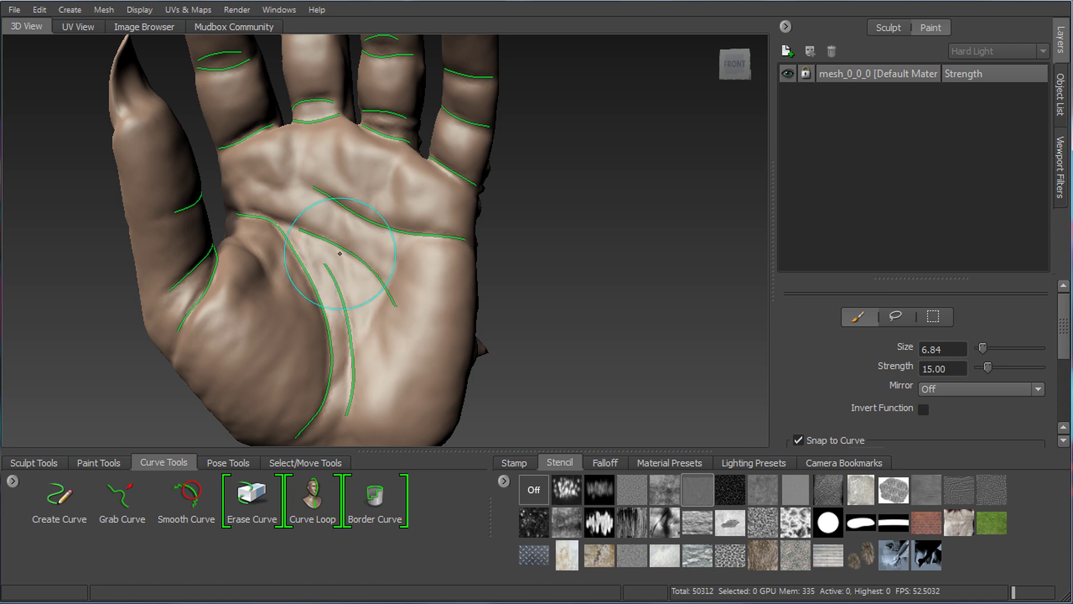
Try drawing a winding freehand curve over the outer palm with Create Curve at size 0.54, and undo it
alt+right_drag(268, 251, 378, 220)
alt+middle_drag(379, 220, 465, 161)
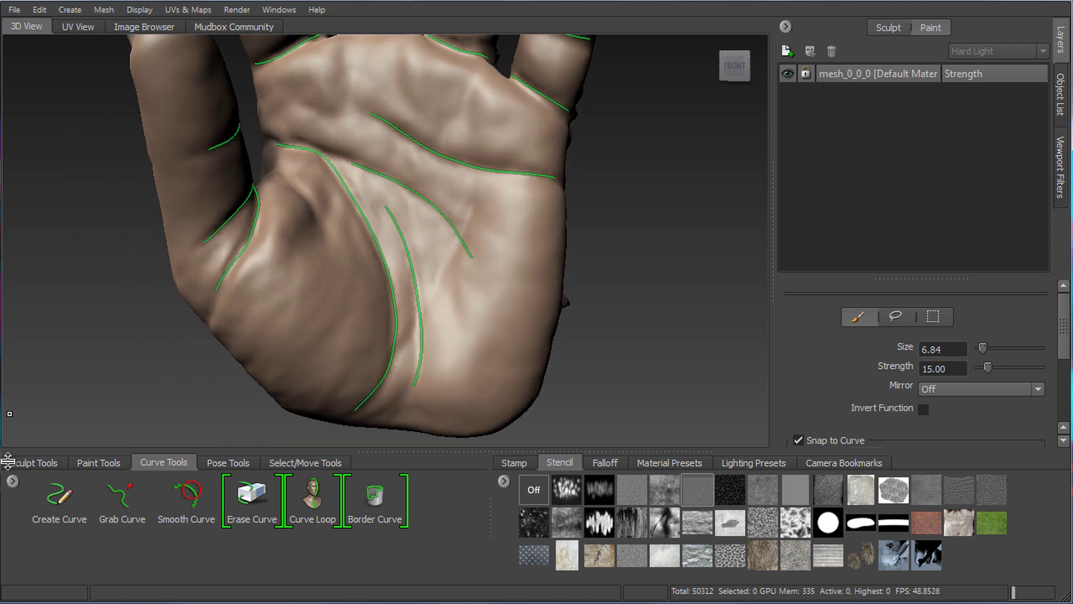
click(59, 503)
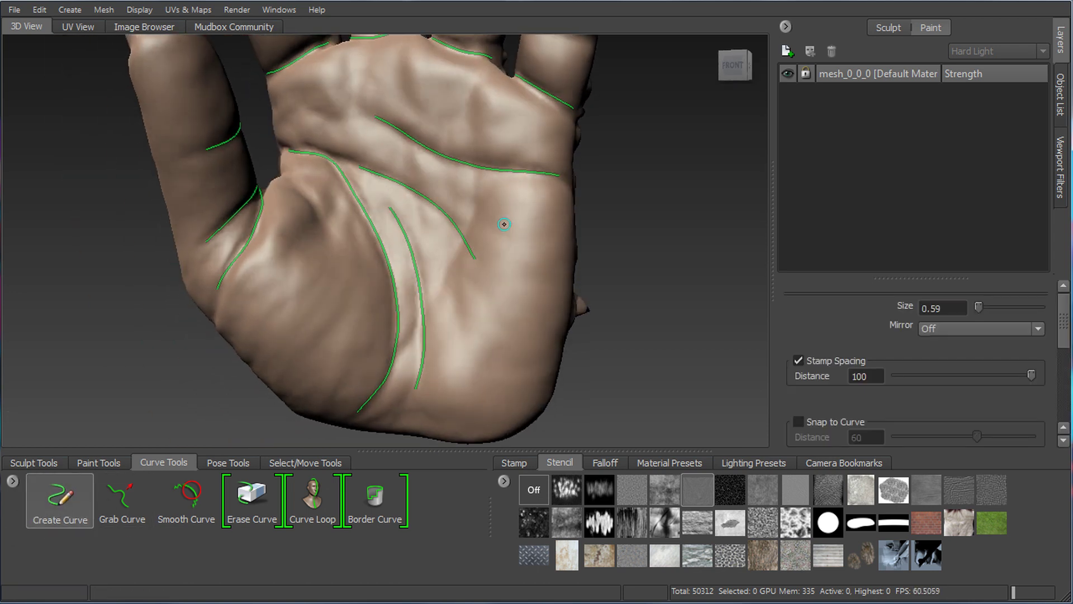
mouse_move(500, 216)
mouse_down()
mouse_move(731, 217)
mouse_move(573, 217)
mouse_up()
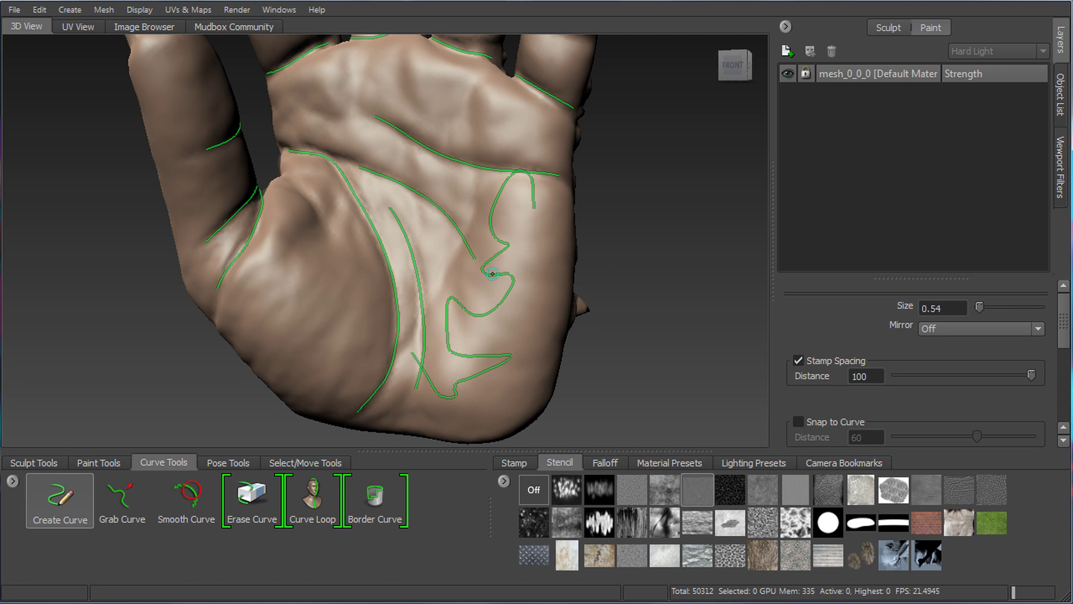
key(ctrl+z)
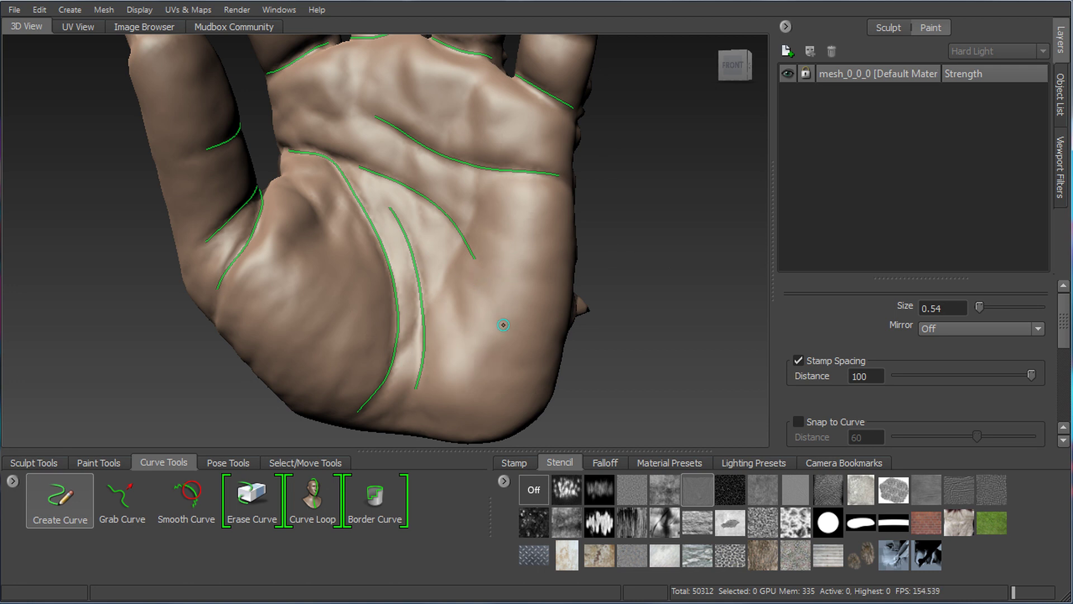
Try drawing curves on the outer palm with the Create Curve size at 11.57 and at 5.72, undoing each
mouse_move(505, 262)
mouse_down()
mouse_move(505, 95)
mouse_move(520, 185)
mouse_move(491, 232)
mouse_up()
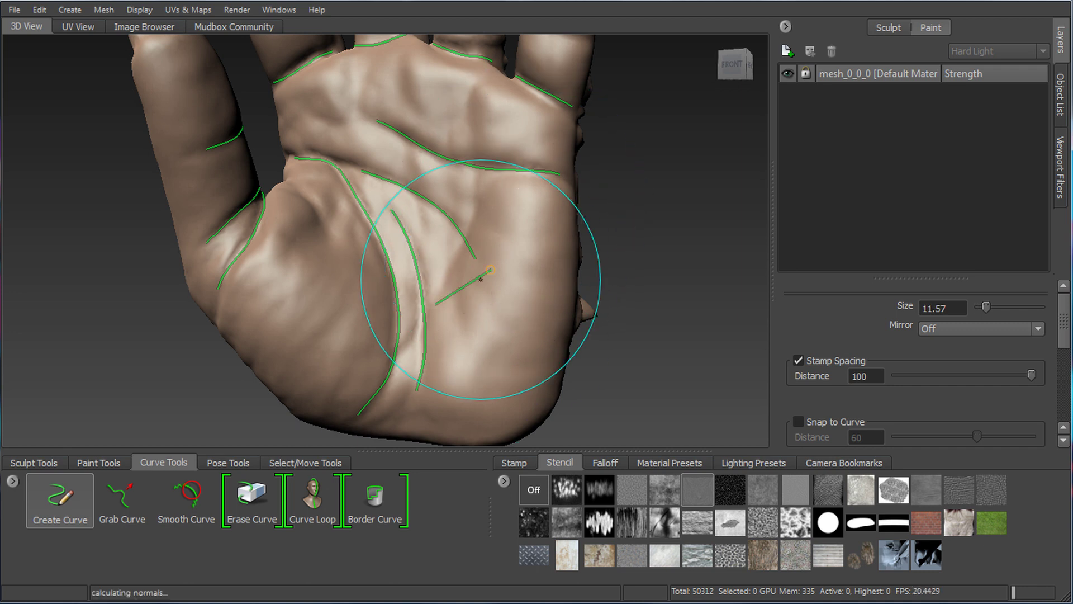
key(ctrl+z)
mouse_move(496, 259)
mouse_down()
mouse_move(444, 260)
mouse_move(489, 260)
mouse_up()
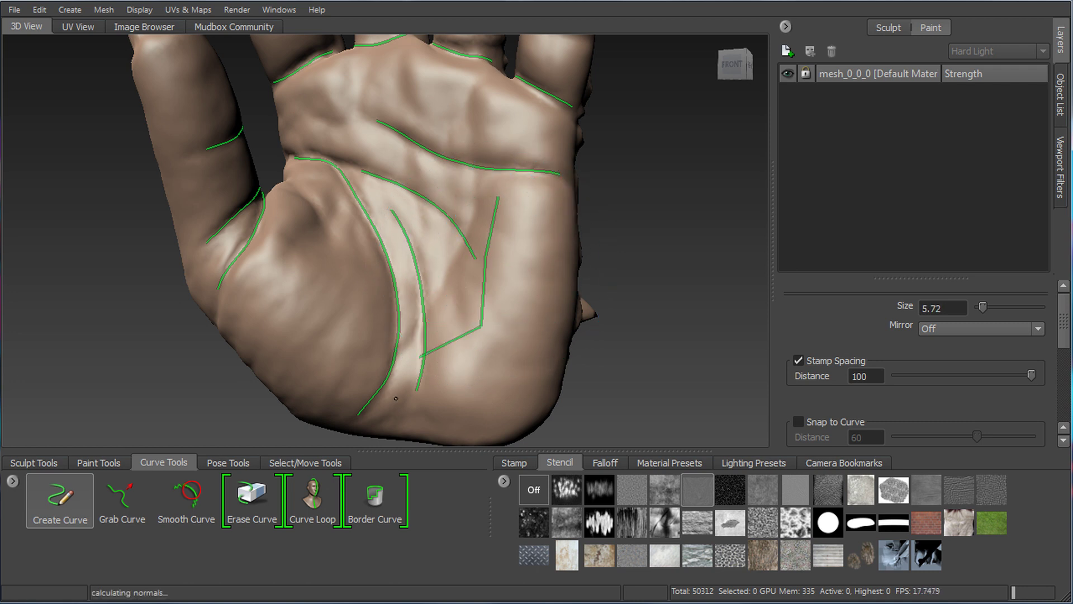
key(ctrl+z)
Review the mesh operations, including Create Mesh from Curves, without applying any of them
alt+right_drag(521, 322, 565, 316)
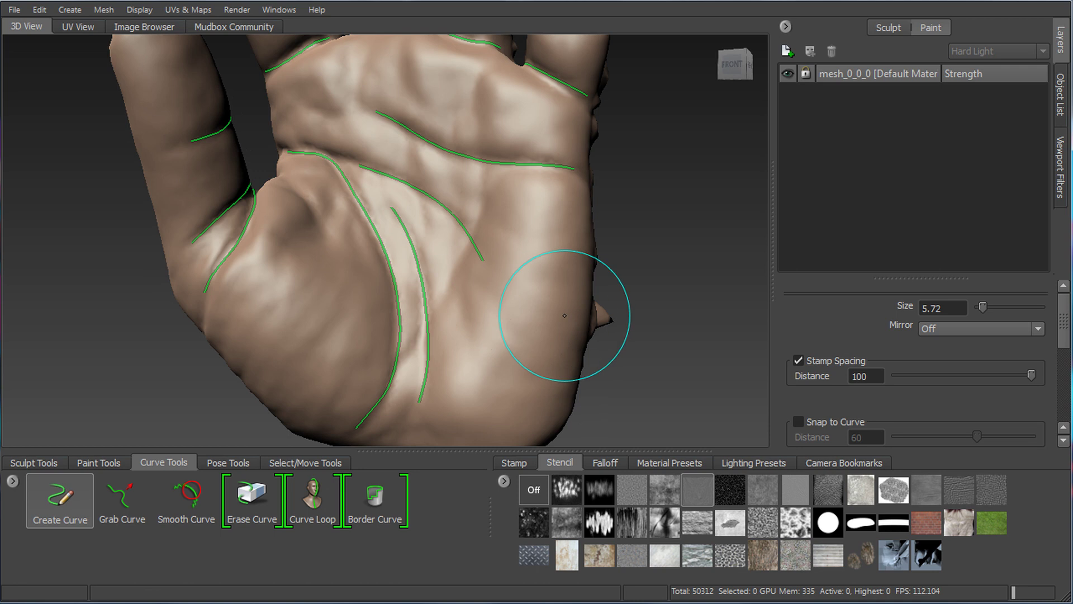
scroll(565, 316, down, 2)
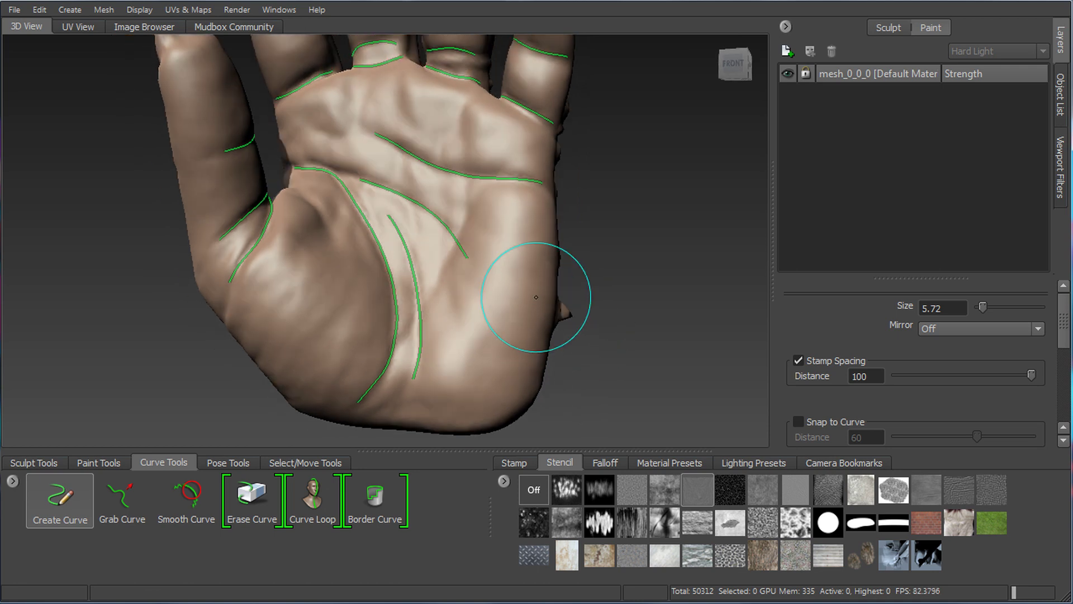
click(104, 10)
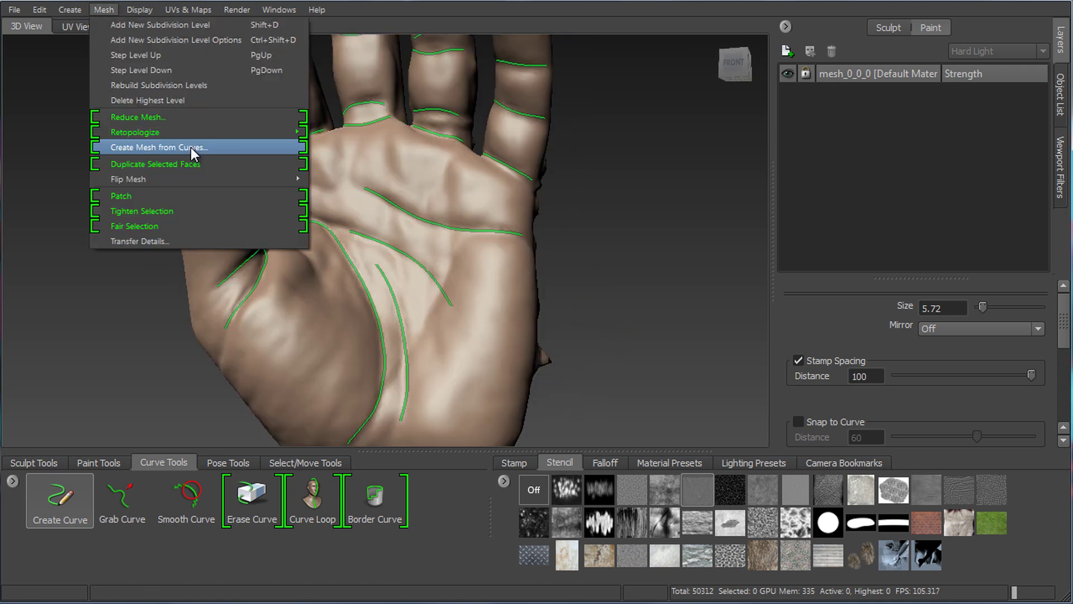
click(651, 241)
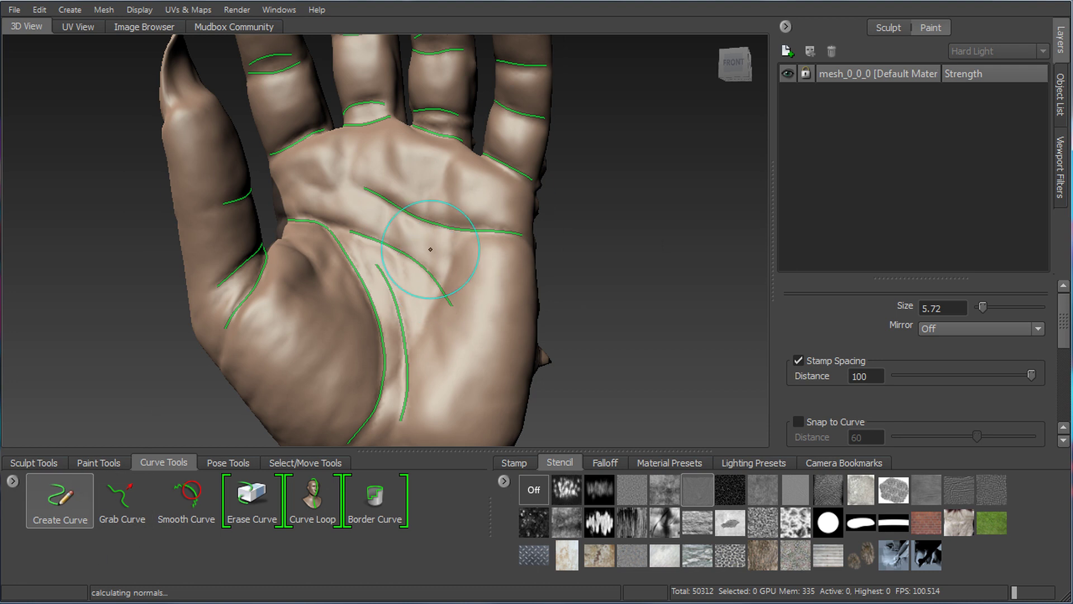
With Grab Curve at size 99.17, pull the thumb-side ends of the two upper palm crease curves outward to lengthen them
click(120, 514)
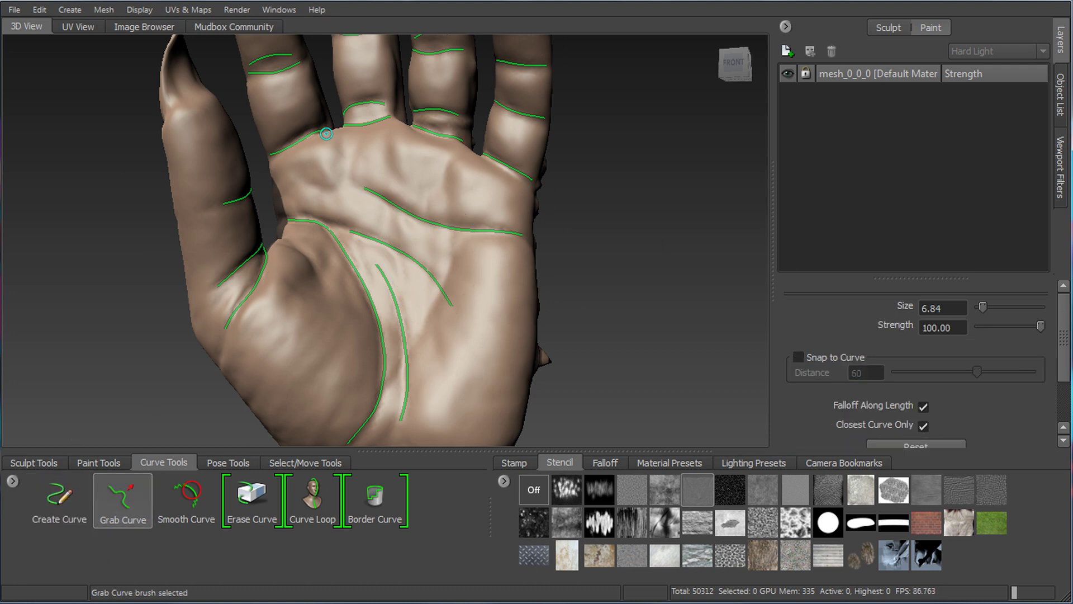
alt+right_drag(327, 134, 467, 207)
key(b)
mouse_move(419, 239)
mouse_down()
mouse_move(481, 215)
mouse_move(425, 202)
mouse_move(336, 208)
mouse_move(386, 99)
mouse_move(438, 157)
mouse_up()
key(ctrl+z)
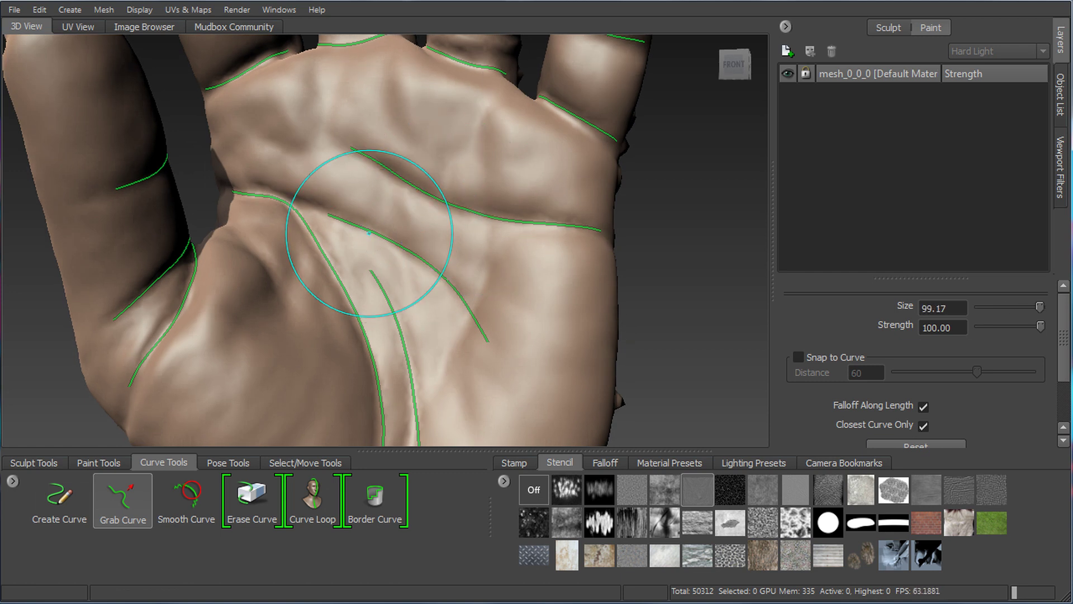
drag(333, 217, 327, 212)
drag(354, 147, 337, 134)
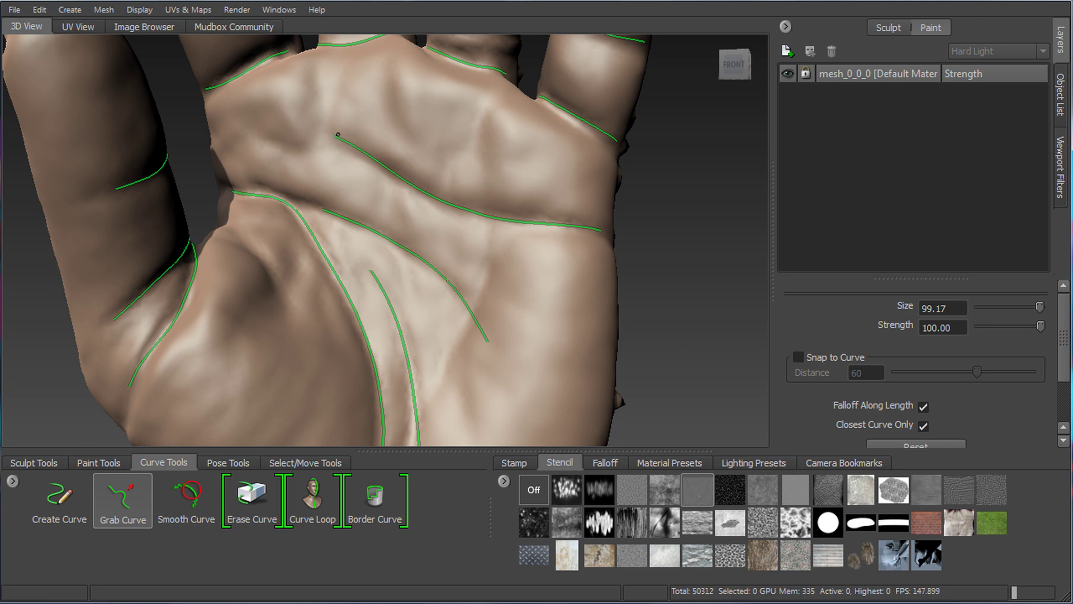
Bend the middle of the uppermost palm crease curve into an S-shaped wave with Grab Curve at size 61.15
scroll(447, 263, down, 3)
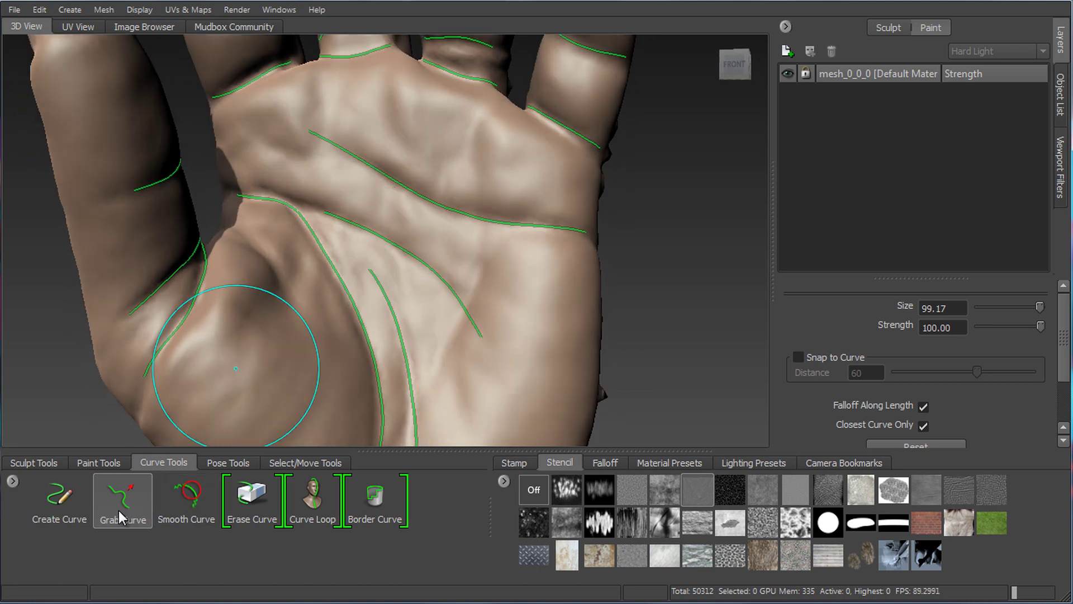
key(b)
mouse_move(420, 178)
mouse_down()
mouse_move(387, 194)
mouse_move(442, 193)
mouse_move(447, 227)
mouse_up()
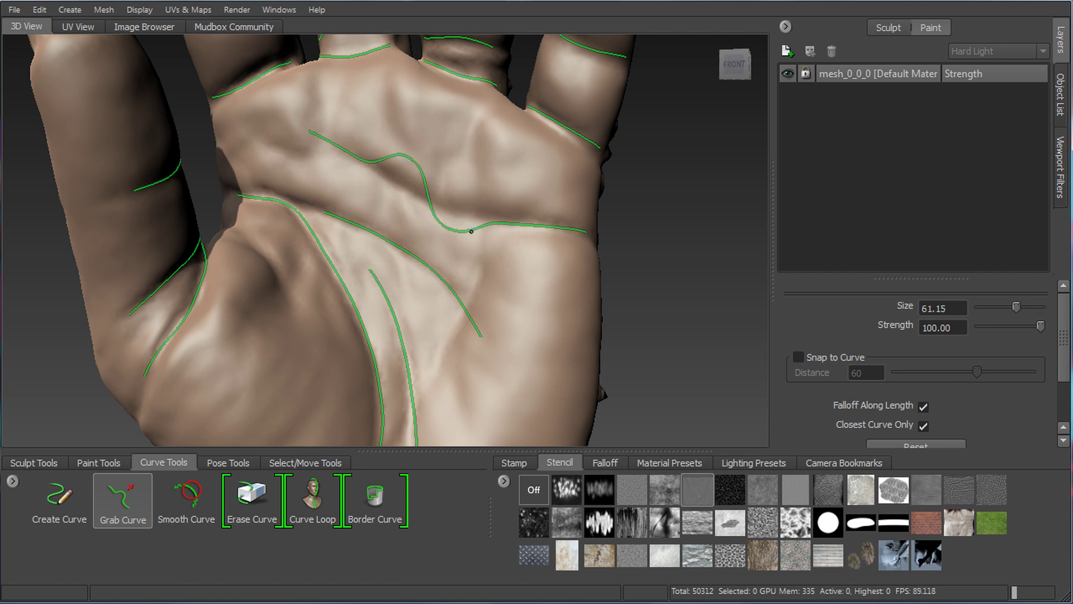
Smooth the wave out of the uppermost palm crease curve using Smooth Curve at size 48.59
click(252, 500)
click(188, 497)
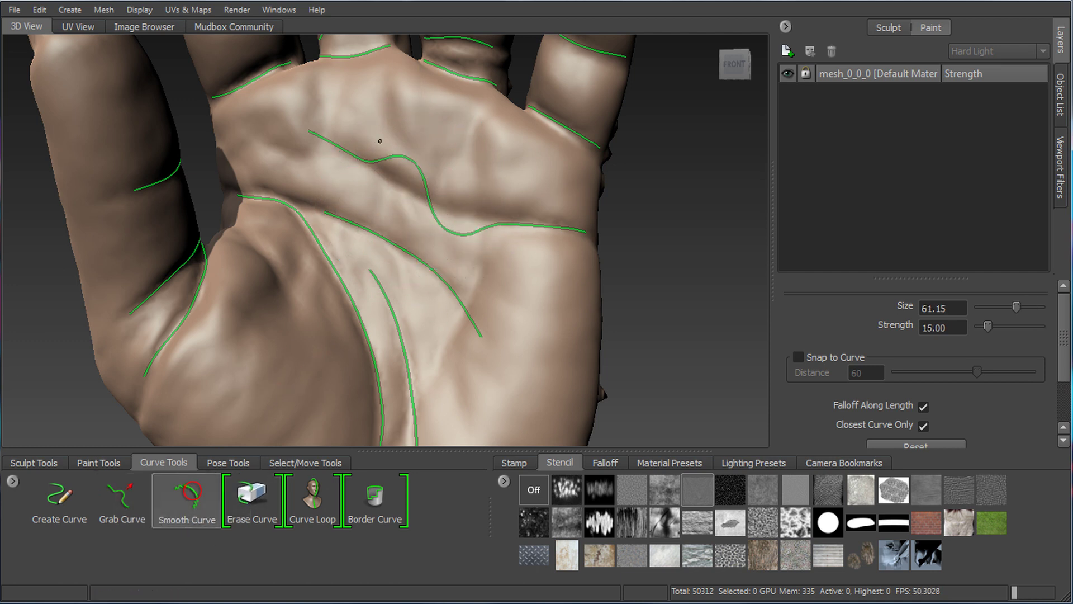
key(b)
drag(349, 157, 398, 155)
mouse_move(448, 215)
mouse_down()
mouse_move(410, 180)
mouse_move(462, 211)
mouse_move(392, 171)
mouse_move(400, 197)
mouse_move(424, 208)
mouse_up()
mouse_move(394, 158)
mouse_down()
mouse_move(484, 220)
mouse_move(465, 51)
mouse_up()
Erase the thumb-side end of the uppermost palm crease curve with Erase Curve
click(254, 503)
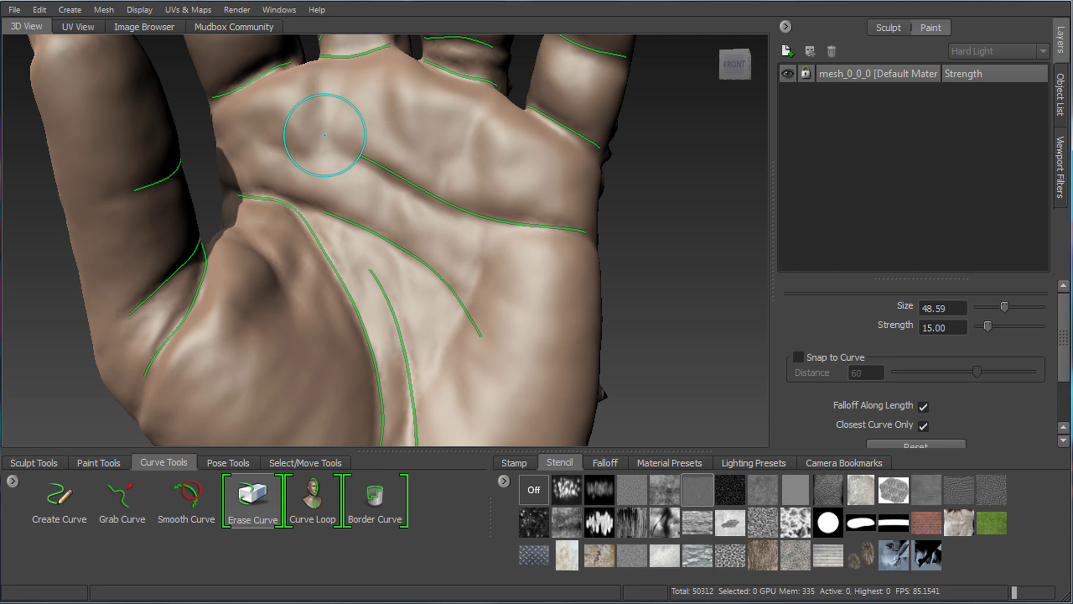
drag(355, 154, 357, 158)
alt+drag(542, 182, 539, 235)
alt+right_drag(539, 235, 478, 318)
alt+middle_drag(443, 252, 453, 211)
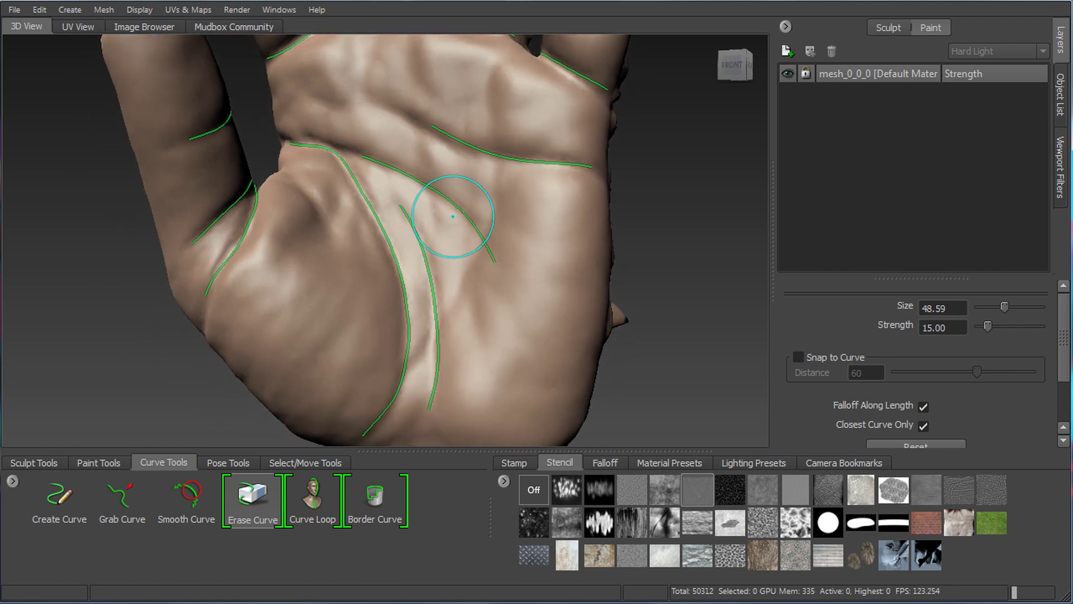
Set the eraser size to 17.01 and erase the upper ends of the two short curves in the palm's center
alt+right_drag(453, 211, 533, 227)
key(b)
drag(453, 240, 424, 237)
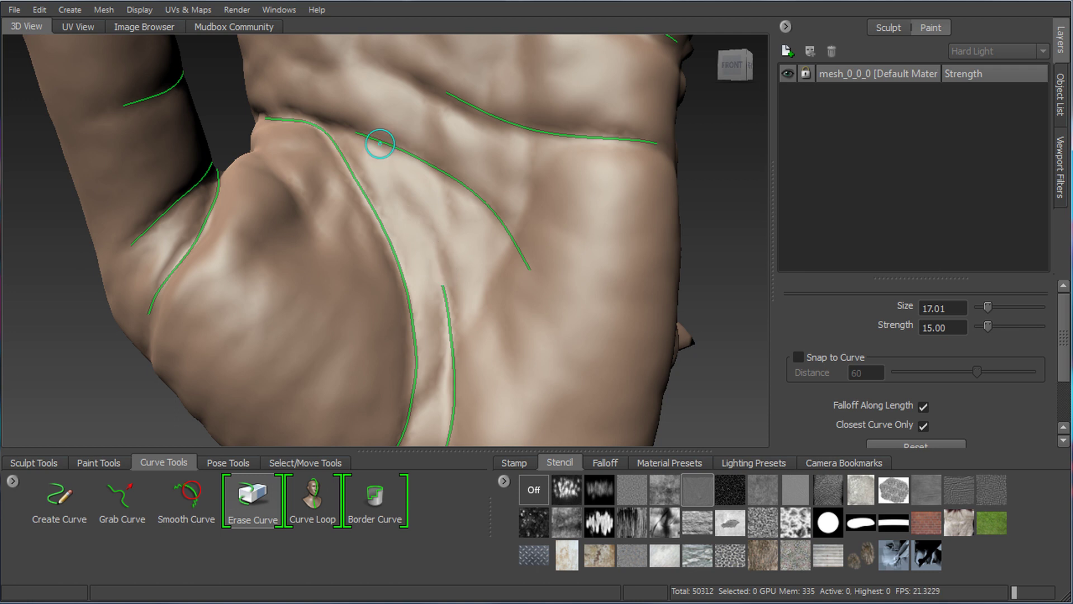
scroll(538, 245, down, 5)
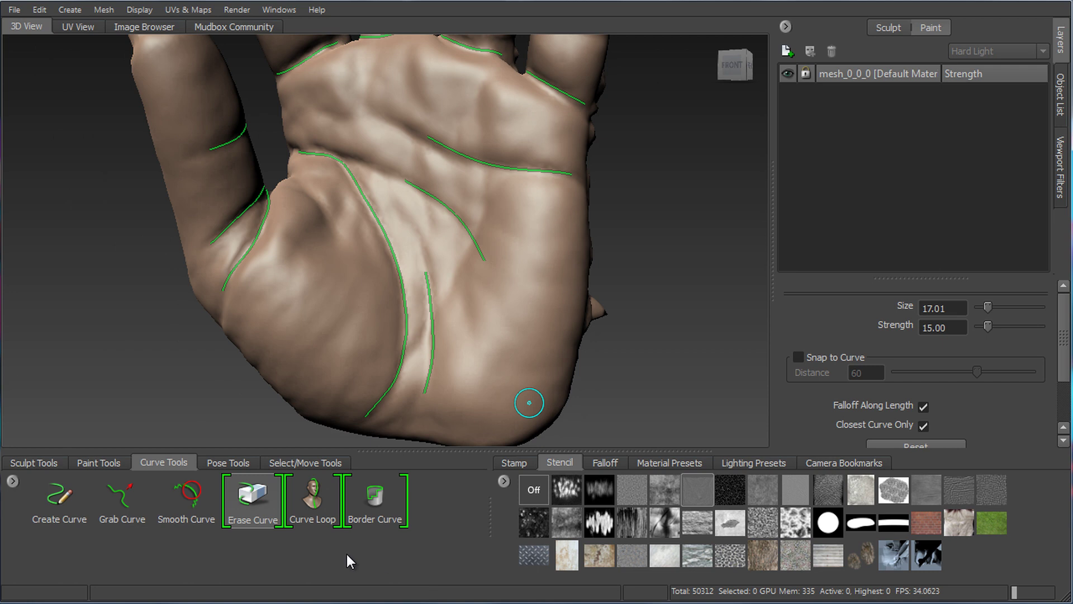
Activate the Curve Loop tool and examine the little finger from the back and palm sides of the hand
alt+right_drag(492, 176, 450, 146)
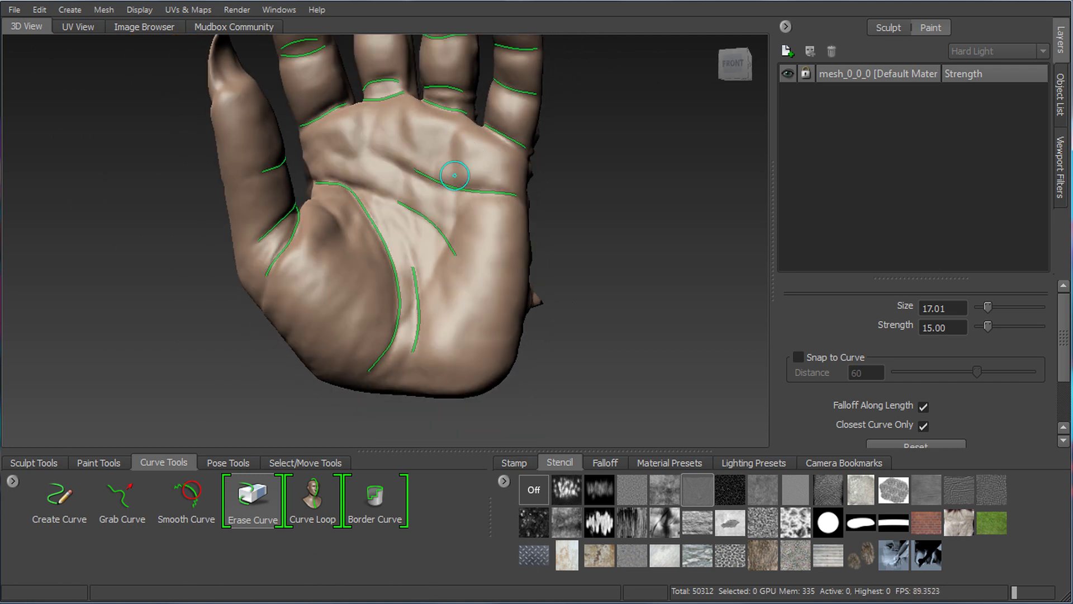
alt+middle_drag(453, 176, 443, 195)
click(311, 503)
alt+drag(494, 321, 500, 316)
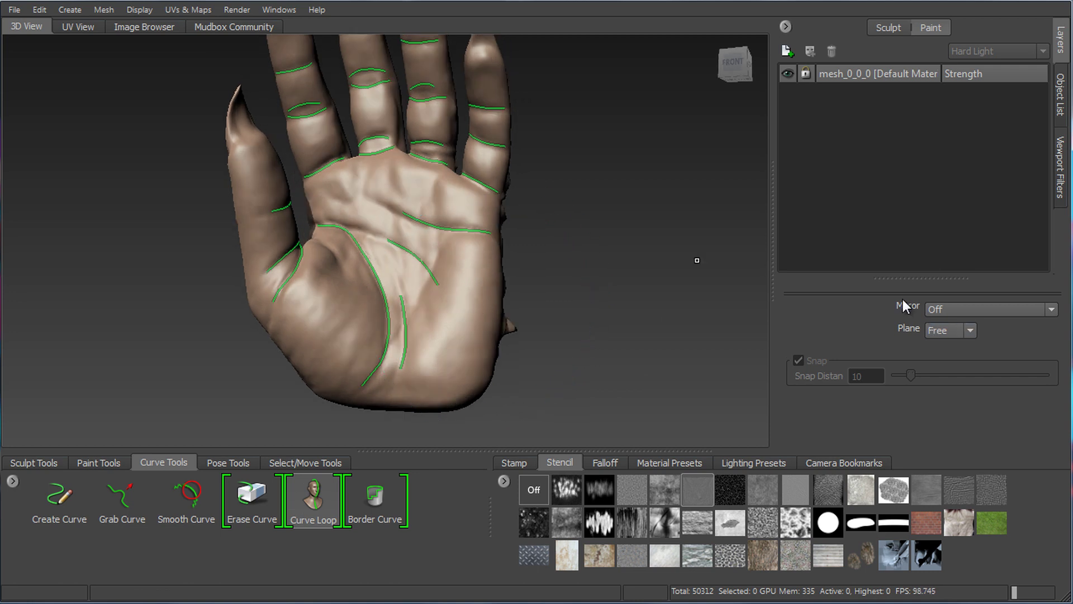
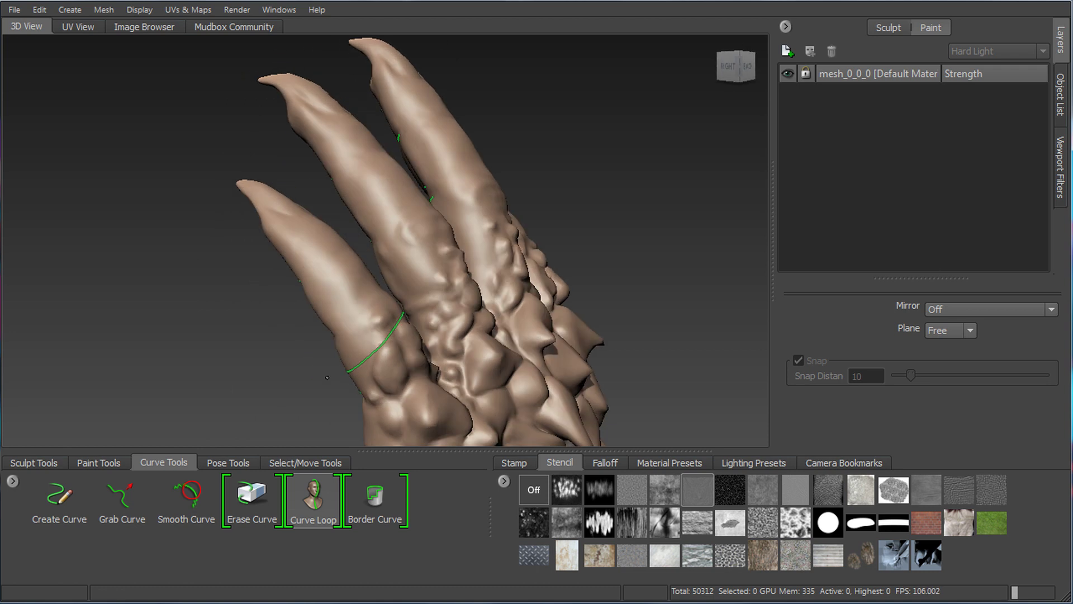
alt+drag(448, 360, 515, 173)
Set the wireframe type to See Through in the render preferences and display the hand's wireframe
click(288, 7)
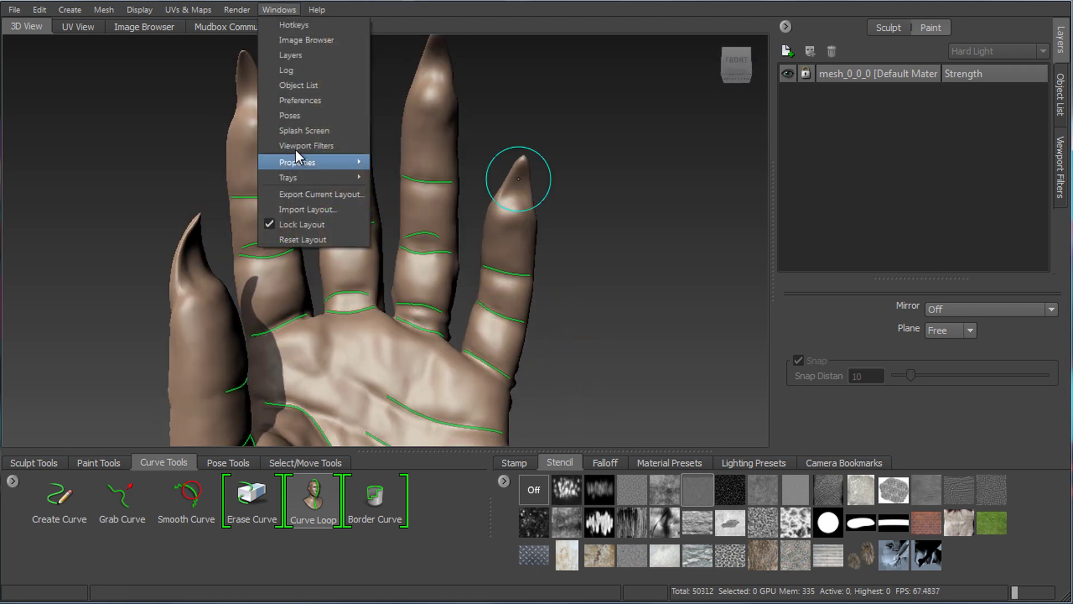
click(307, 100)
drag(716, 162, 827, 53)
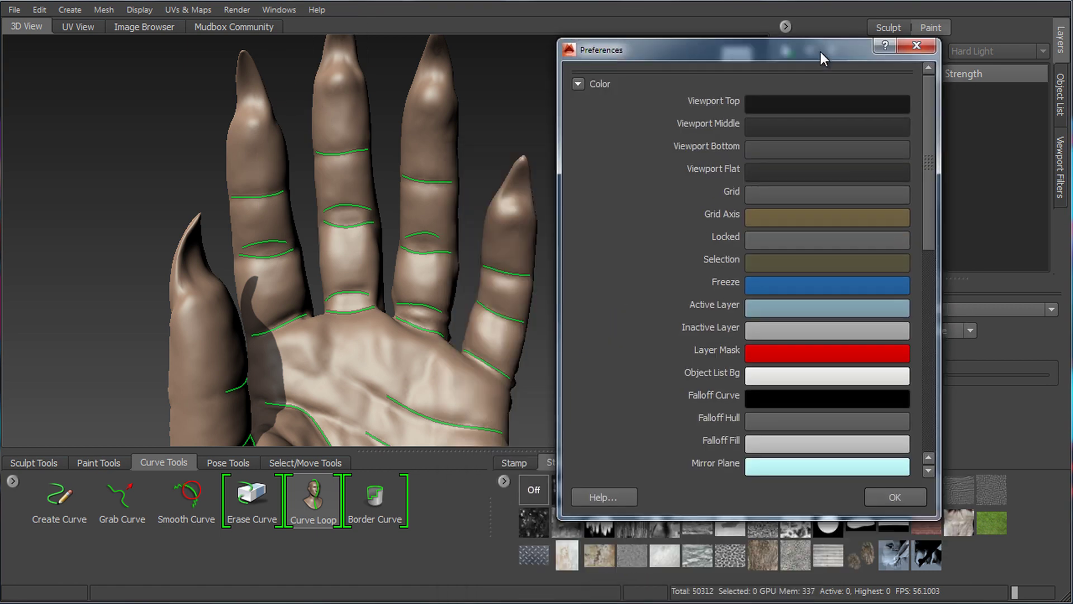
click(587, 91)
click(580, 109)
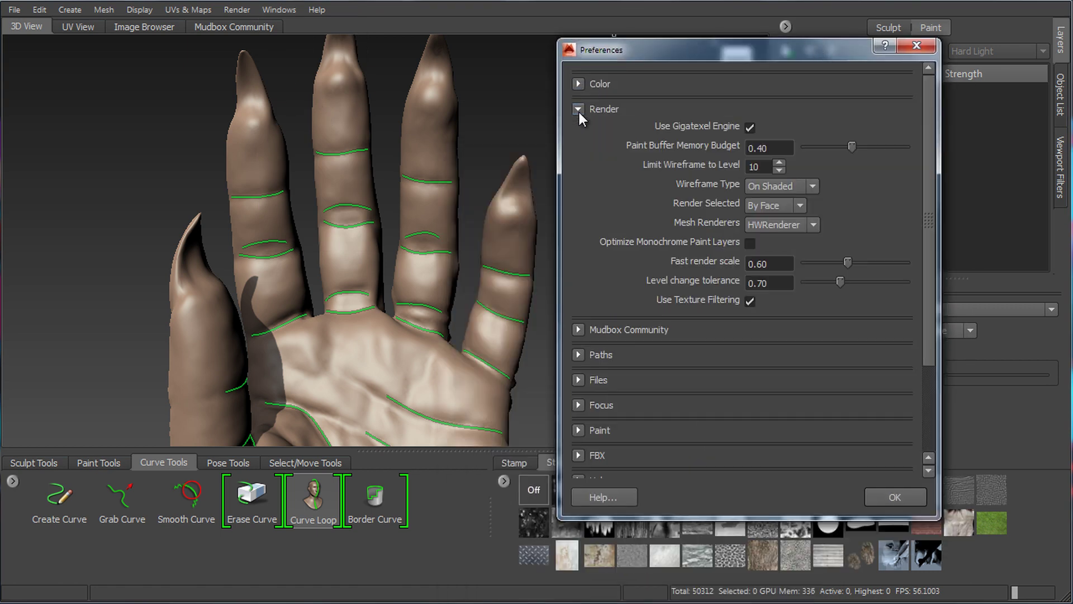
click(772, 186)
click(765, 211)
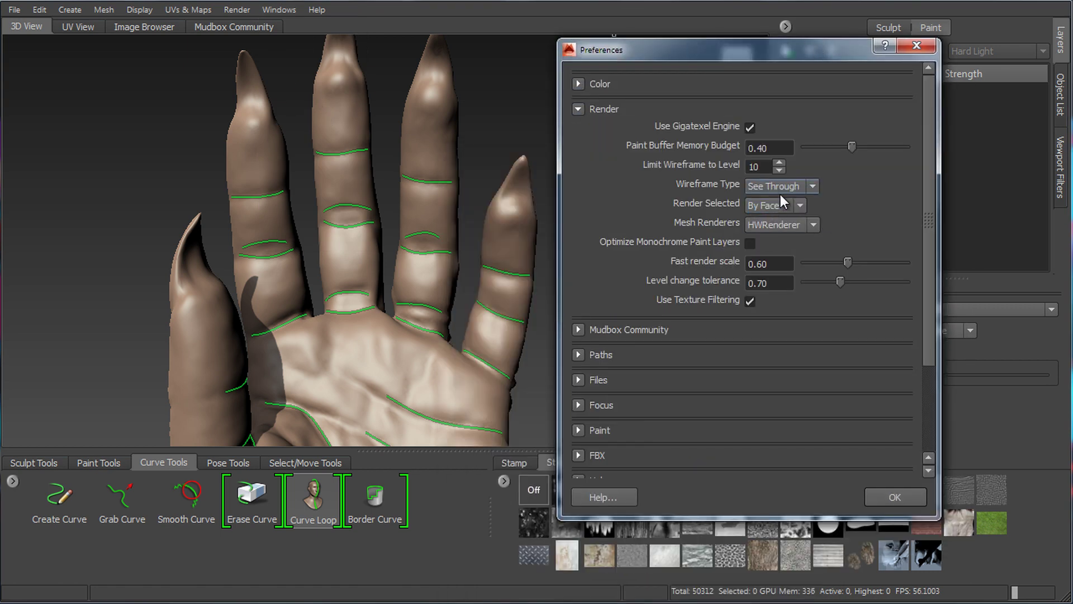
key(shift+w)
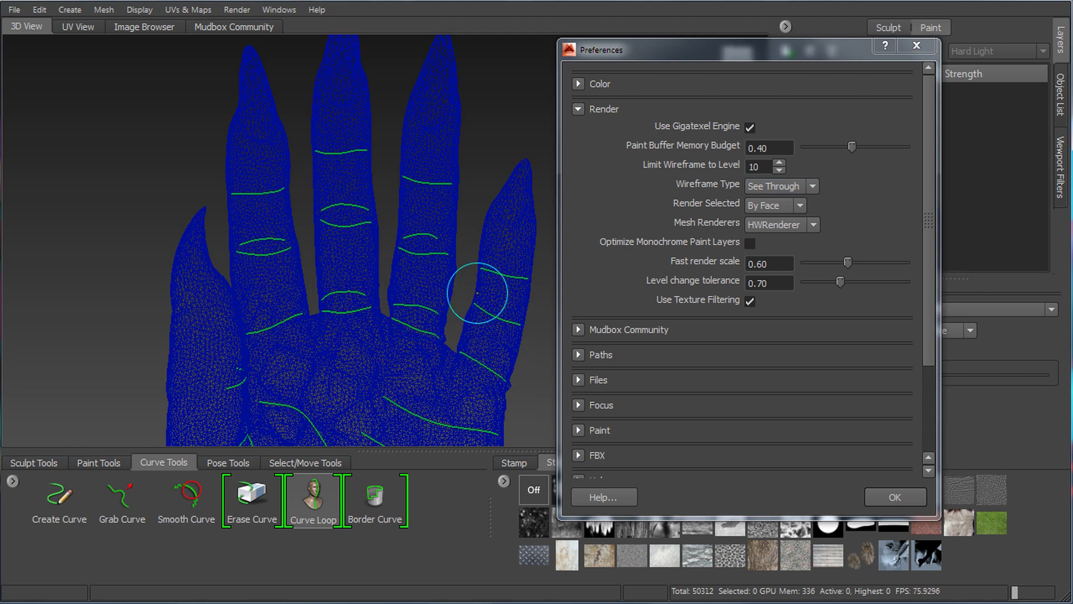
Try cutting curve loops across the little finger with the see-through wireframe displayed
scroll(473, 293, up, 5)
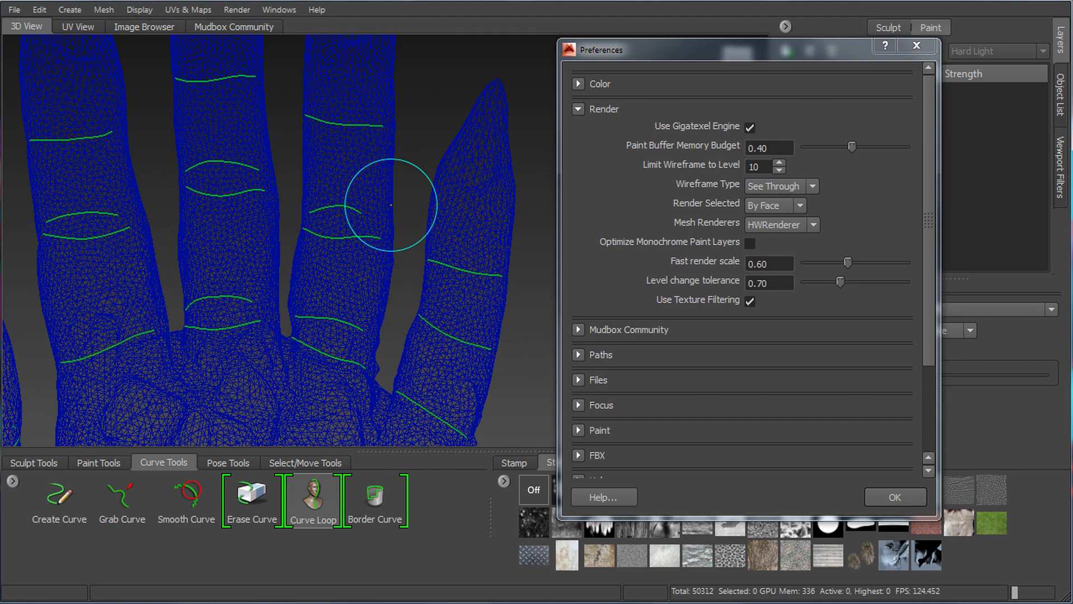
drag(676, 53, 773, 70)
scroll(448, 306, up, 3)
alt+right_drag(610, 256, 517, 264)
alt+drag(517, 264, 511, 272)
drag(424, 287, 553, 357)
alt+right_drag(554, 357, 503, 366)
mouse_move(556, 238)
alt+mouse_down()
mouse_move(536, 229)
mouse_move(480, 302)
alt+mouse_up()
drag(405, 281, 562, 360)
alt+drag(555, 298, 517, 316)
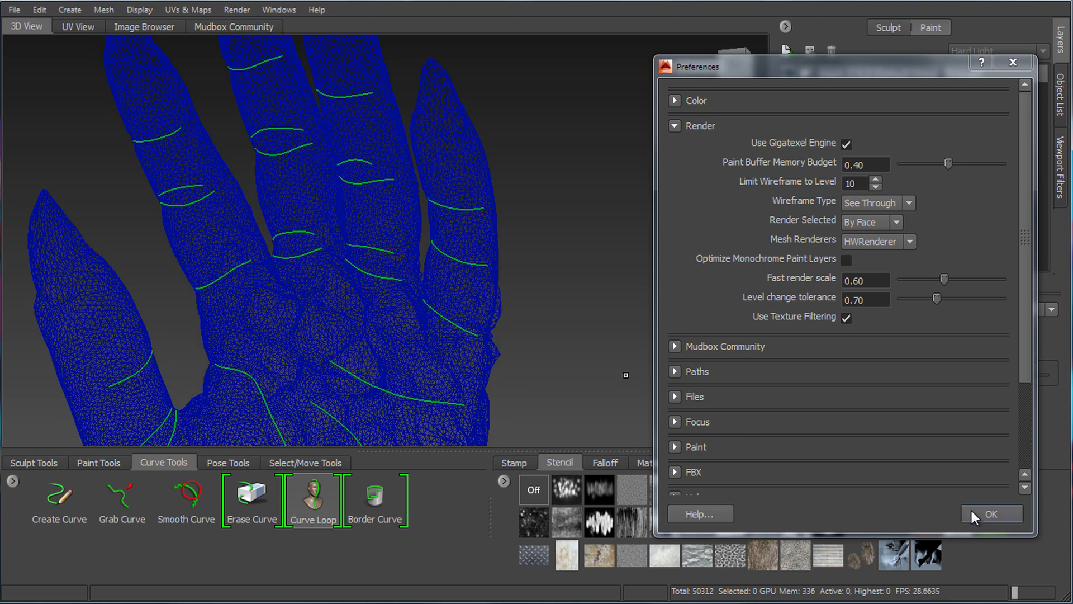
Set the wireframe type back to On Shaded, close the preferences and hide the hand's wireframe
click(864, 199)
click(851, 217)
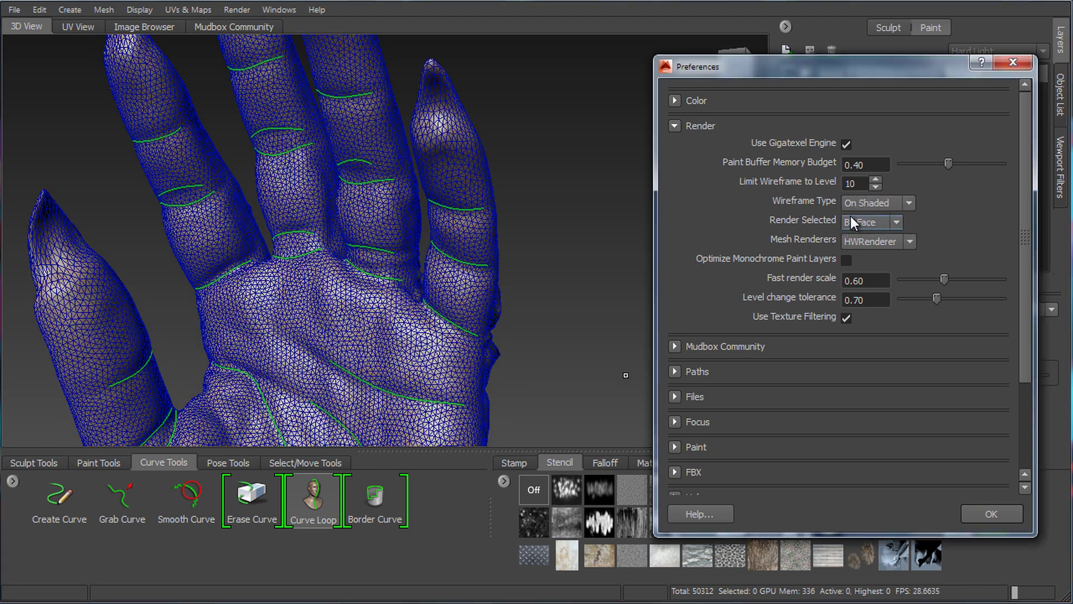
click(987, 516)
alt+right_drag(491, 271, 429, 266)
alt+middle_drag(470, 286, 518, 174)
alt+drag(593, 180, 615, 197)
key(w)
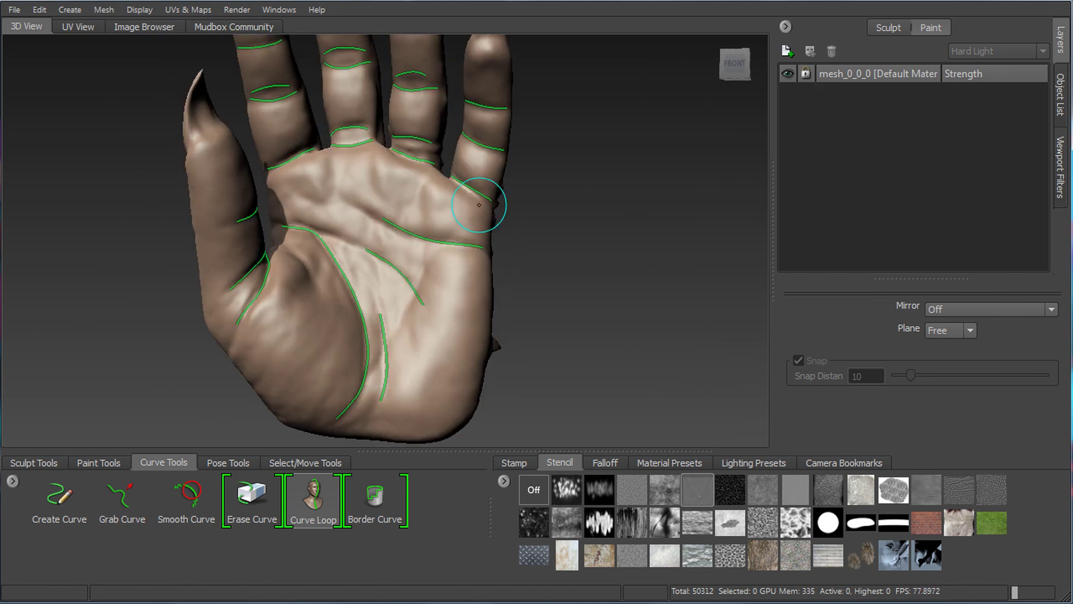
Try cutting three lengthwise curve loops from between the fingers down to the heel of the palm, and undo them
mouse_move(510, 226)
alt+mouse_down()
mouse_move(523, 231)
mouse_move(492, 216)
alt+mouse_up()
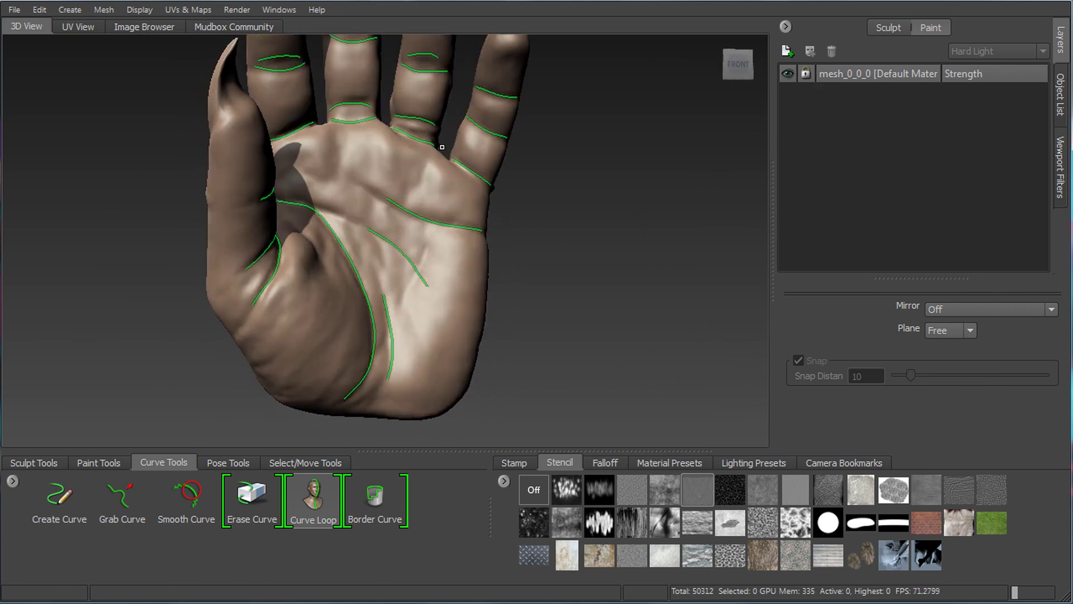
drag(442, 142, 396, 418)
alt+drag(383, 213, 363, 199)
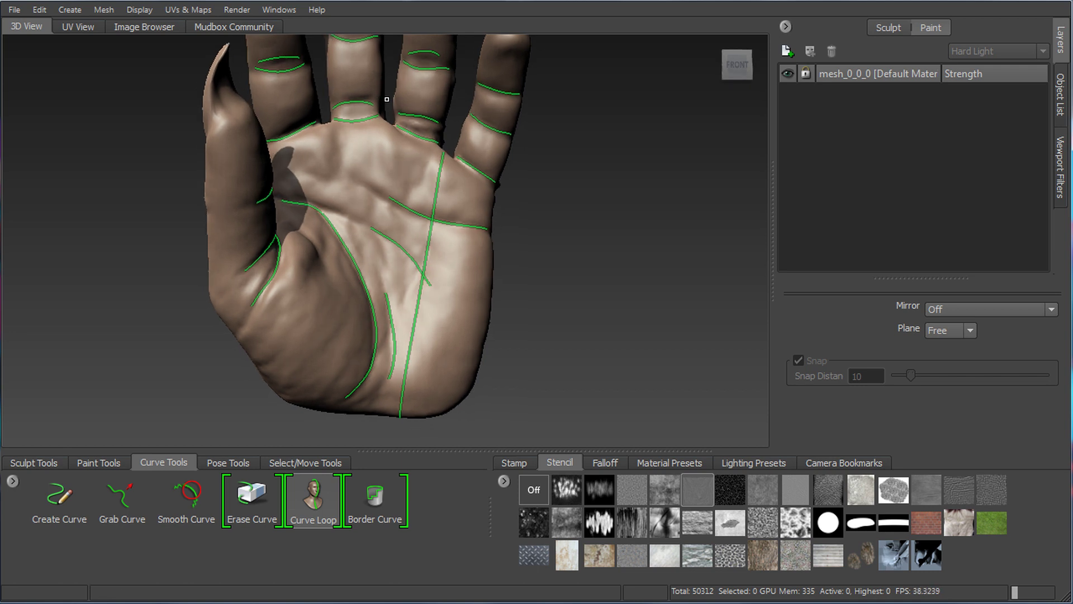
drag(387, 97, 371, 426)
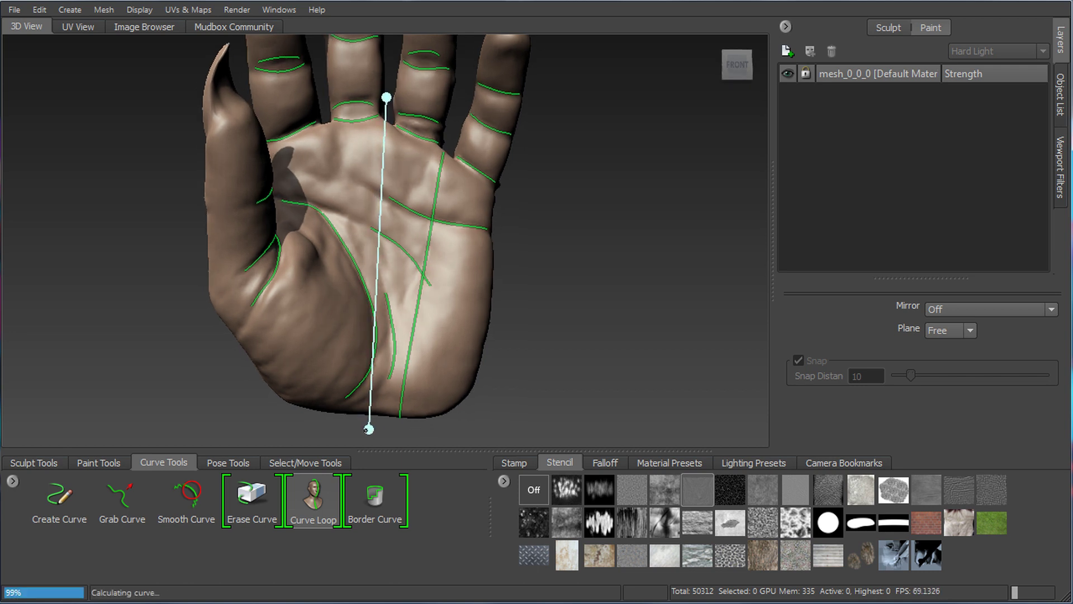
drag(322, 90, 342, 435)
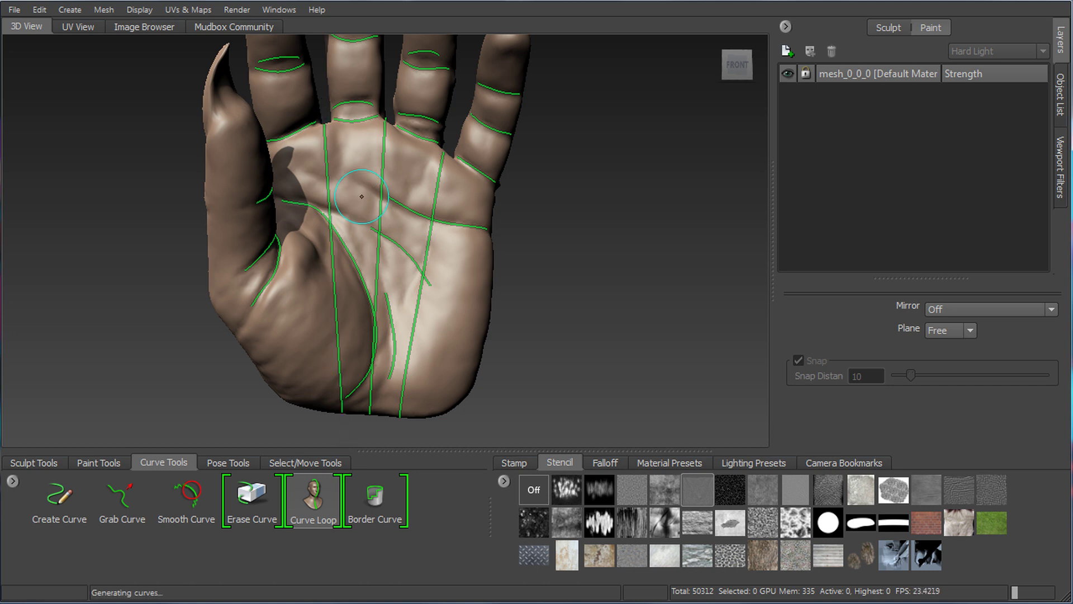
alt+drag(491, 233, 441, 219)
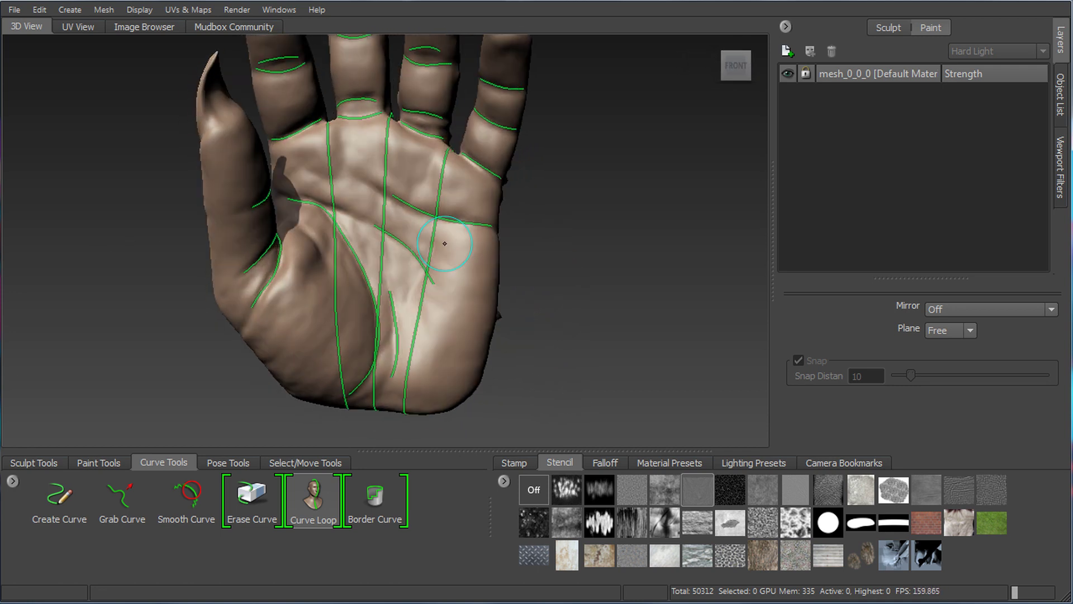
key(ctrl+z)
key(ctrl+z)
key(ctrl+z)
mouse_move(512, 255)
alt+mouse_down()
mouse_move(498, 179)
mouse_move(510, 258)
mouse_move(570, 209)
mouse_move(539, 250)
mouse_move(520, 248)
mouse_move(494, 294)
mouse_move(538, 263)
mouse_move(498, 329)
alt+mouse_up()
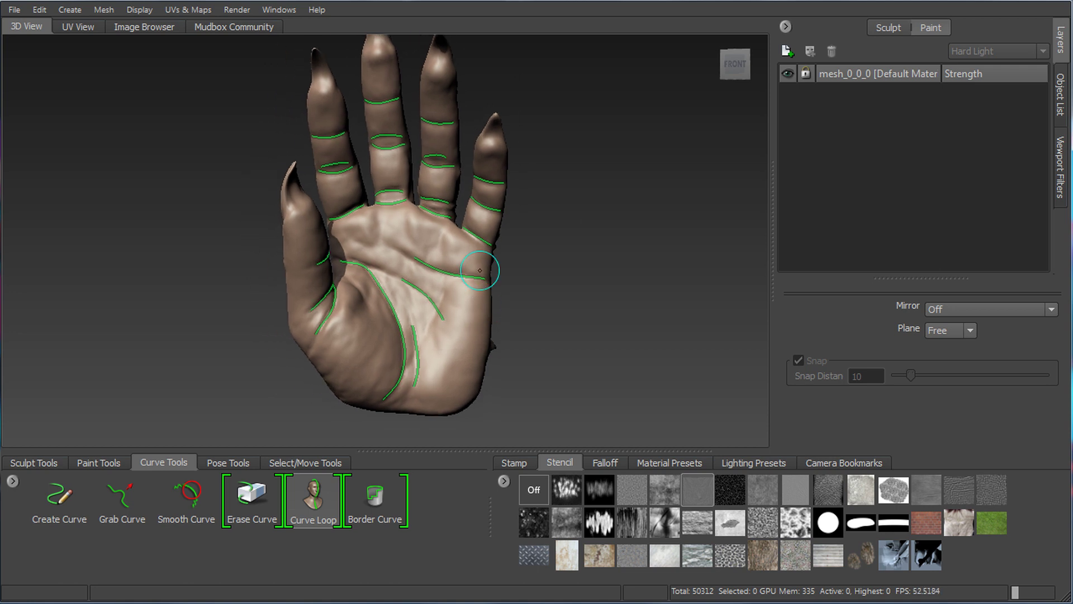
Bring up the scene's object list and turn on the hand's wireframe
click(1061, 100)
mouse_move(1042, 71)
mouse_down()
mouse_move(1019, 243)
mouse_move(1016, 84)
mouse_move(1033, 84)
mouse_move(1031, 70)
mouse_up()
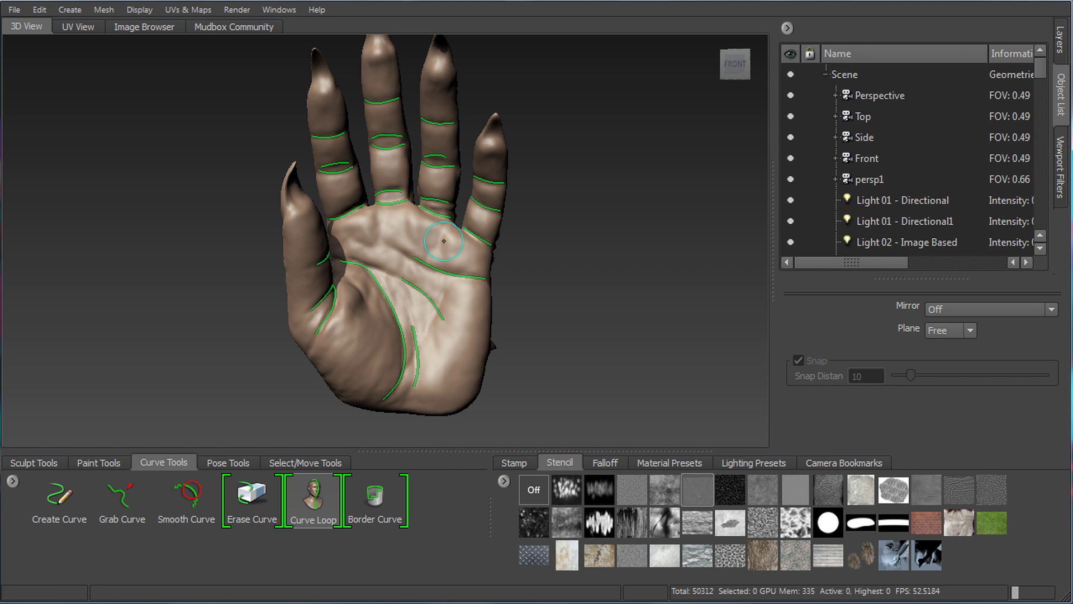
key(w)
alt+right_drag(477, 240, 498, 252)
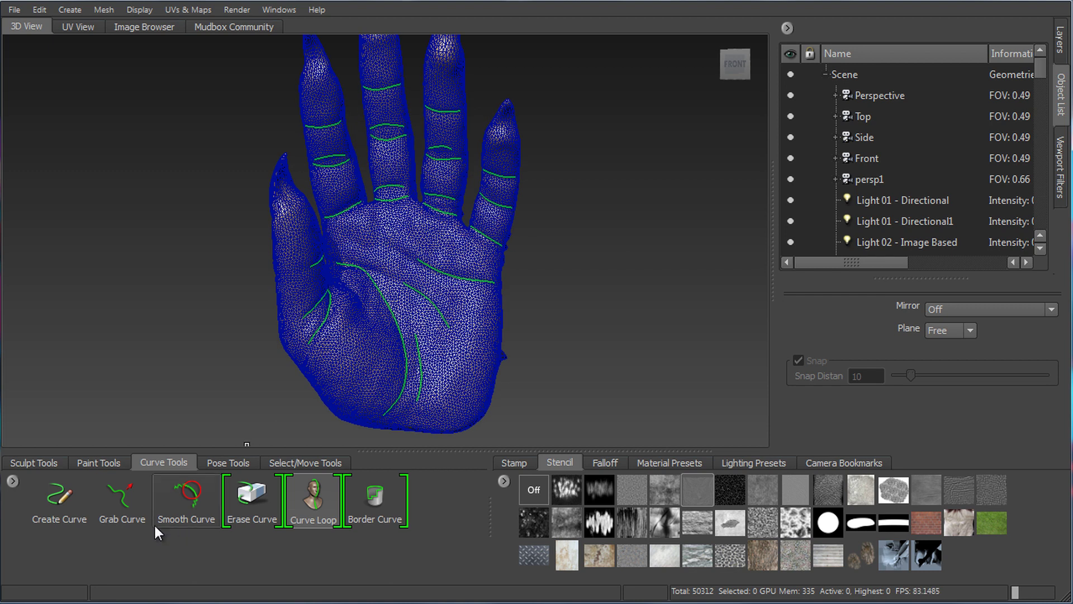
Select the entire hand mesh with the Objects selection tool
click(264, 465)
click(90, 497)
click(465, 319)
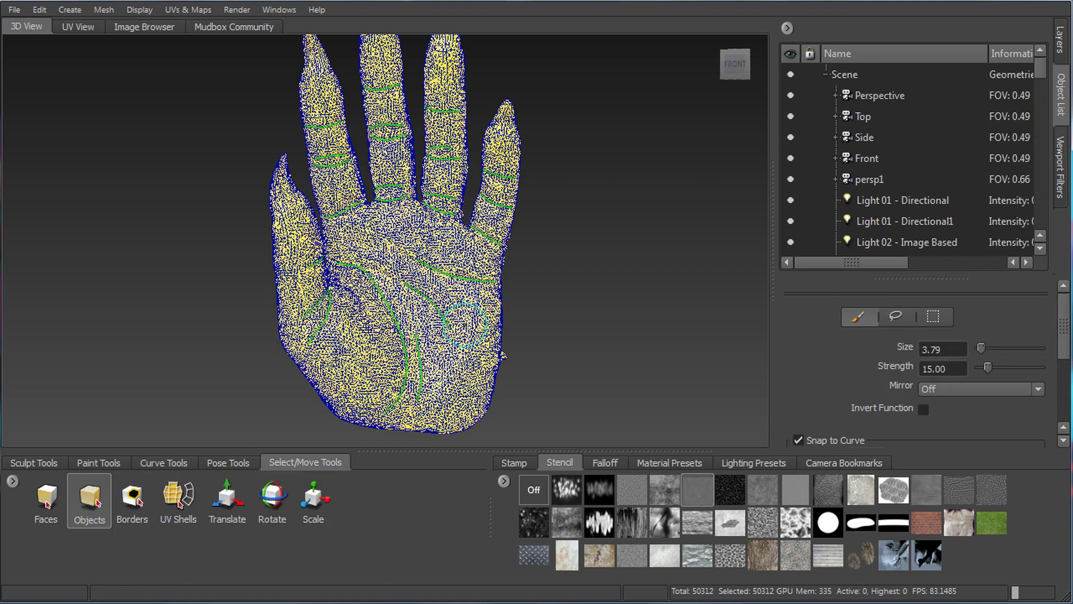
Start a new retopology operation on the selected hand mesh, naming both the operation and the output mesh hand1
click(104, 10)
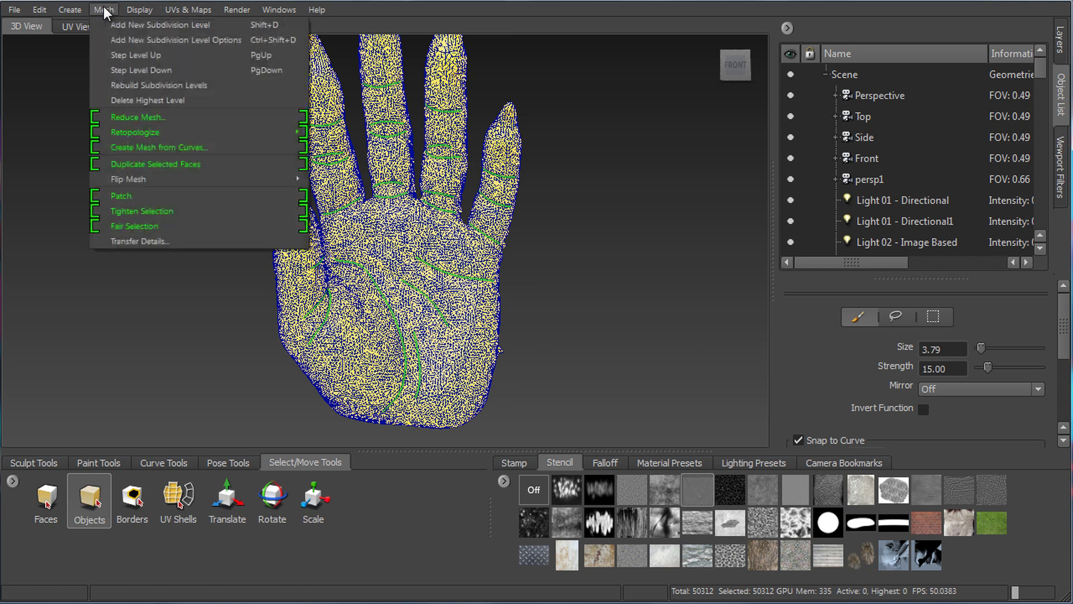
mouse_move(167, 132)
click(371, 192)
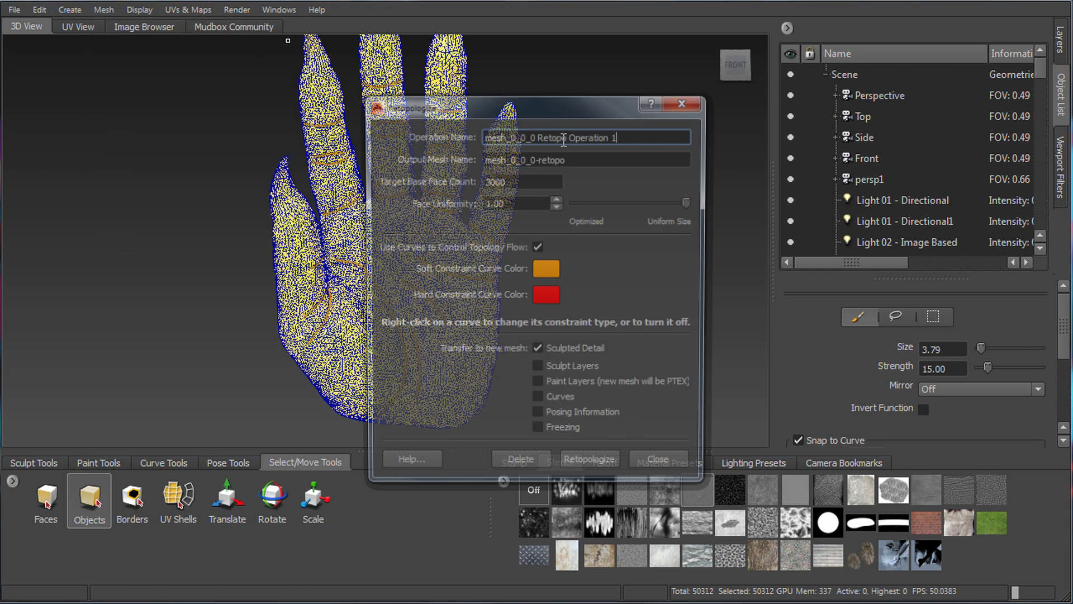
drag(554, 103, 686, 33)
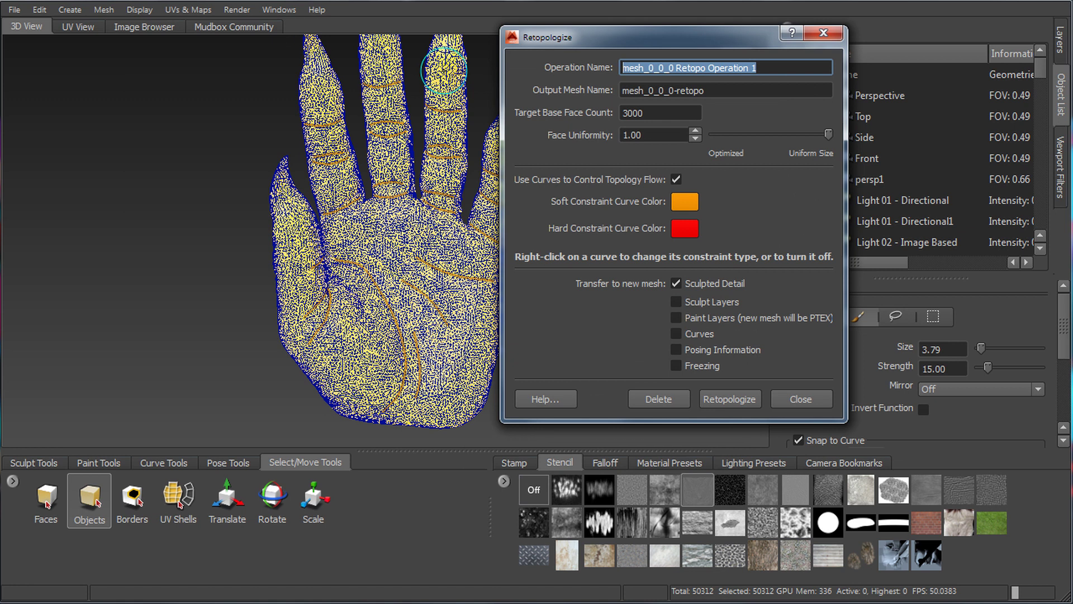
text(hand1)
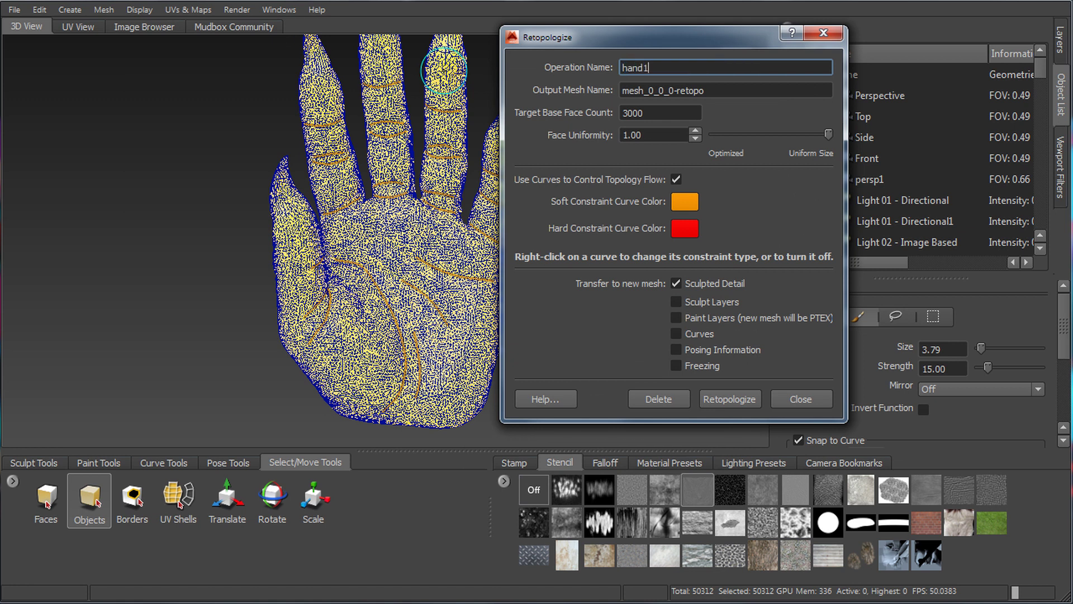
key(Tab)
text(hand)
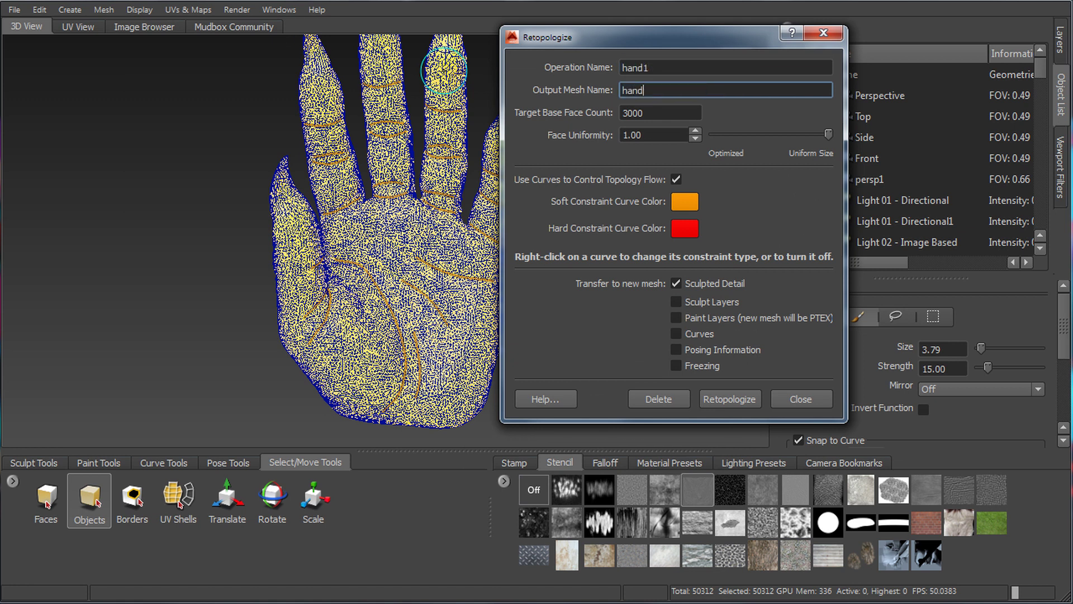
key(Tab)
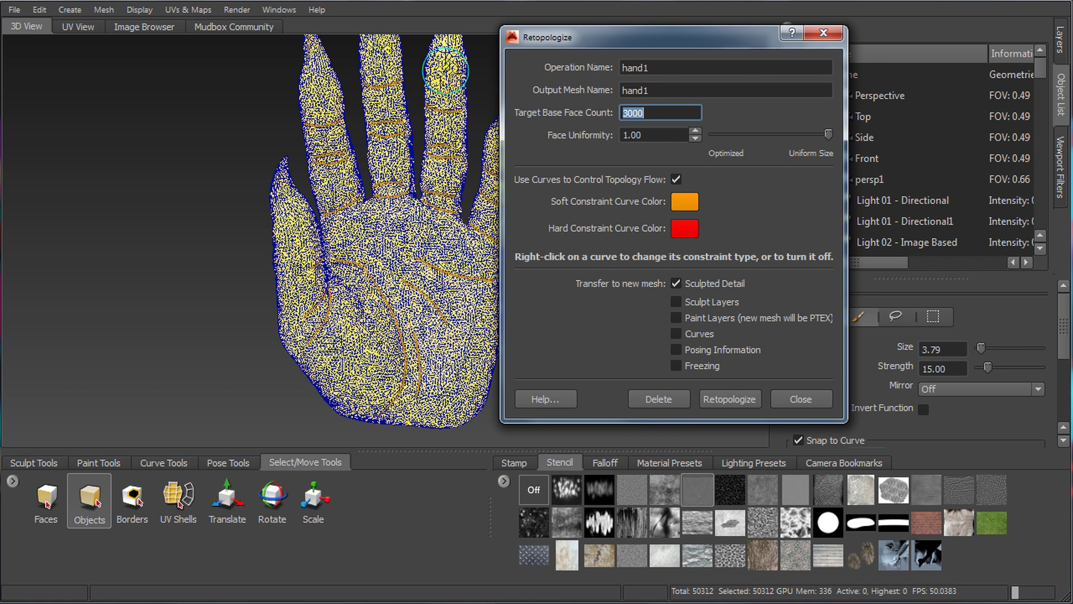
Set the retopology's target base face count to 200
drag(704, 38, 802, 43)
alt+drag(496, 273, 449, 245)
alt+middle_drag(347, 239, 178, 240)
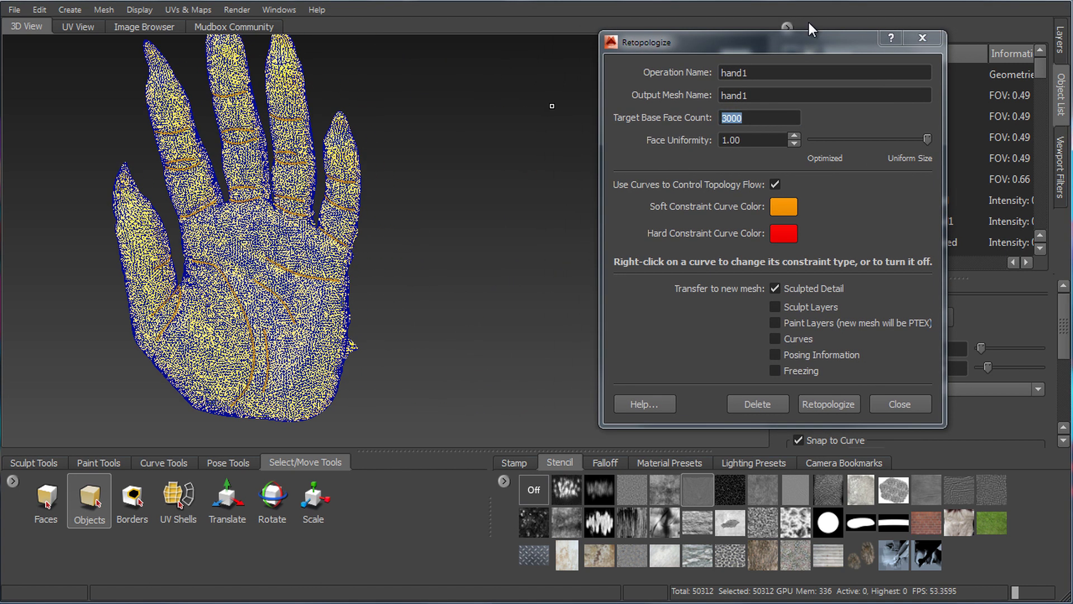
scroll(513, 254, up, 5)
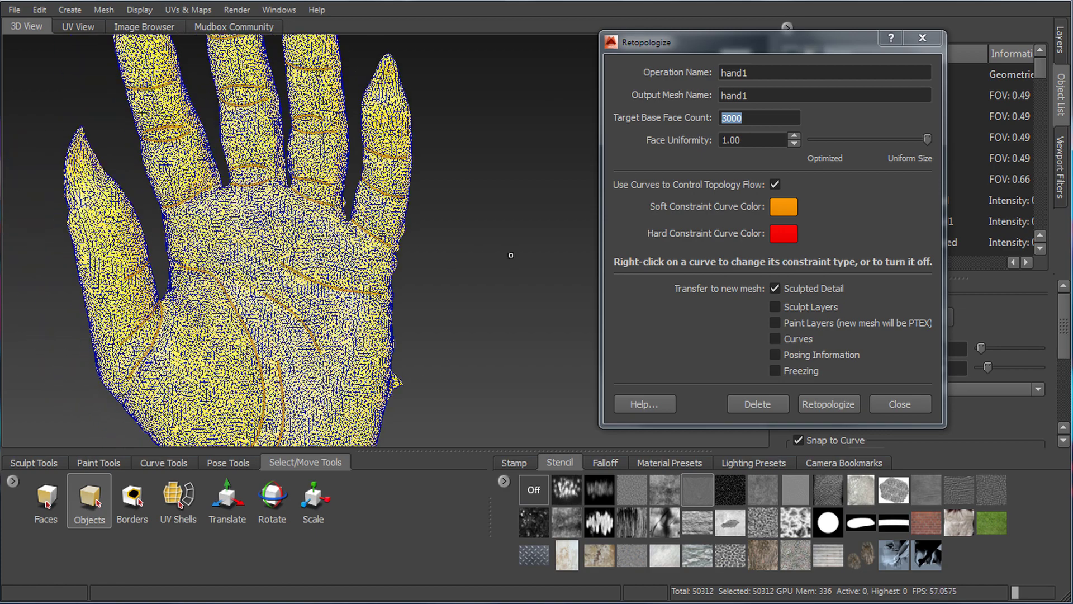
alt+right_drag(517, 258, 469, 233)
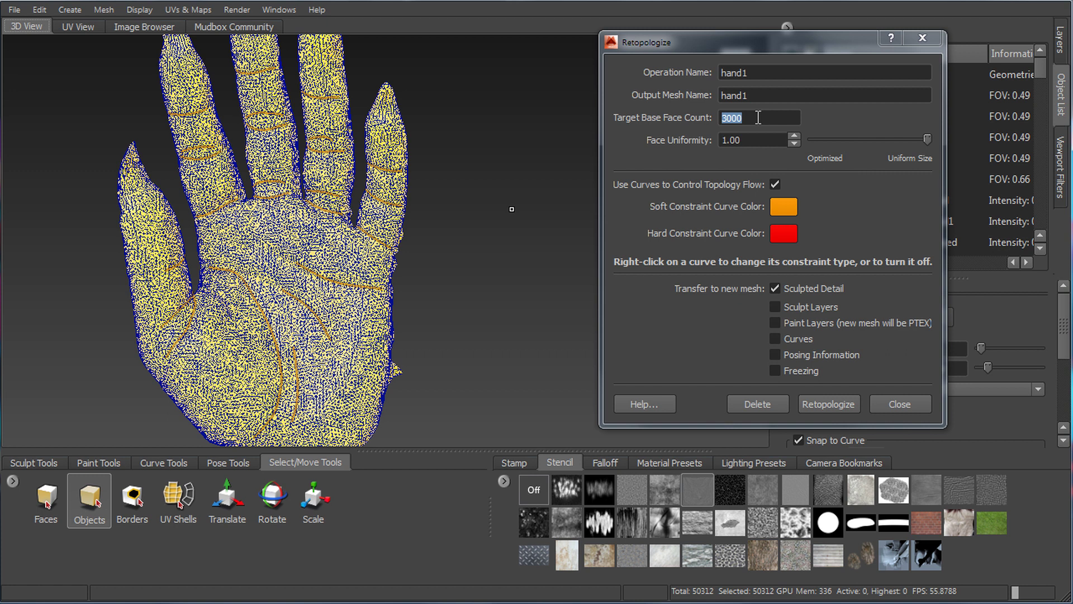
text(200)
key(Tab)
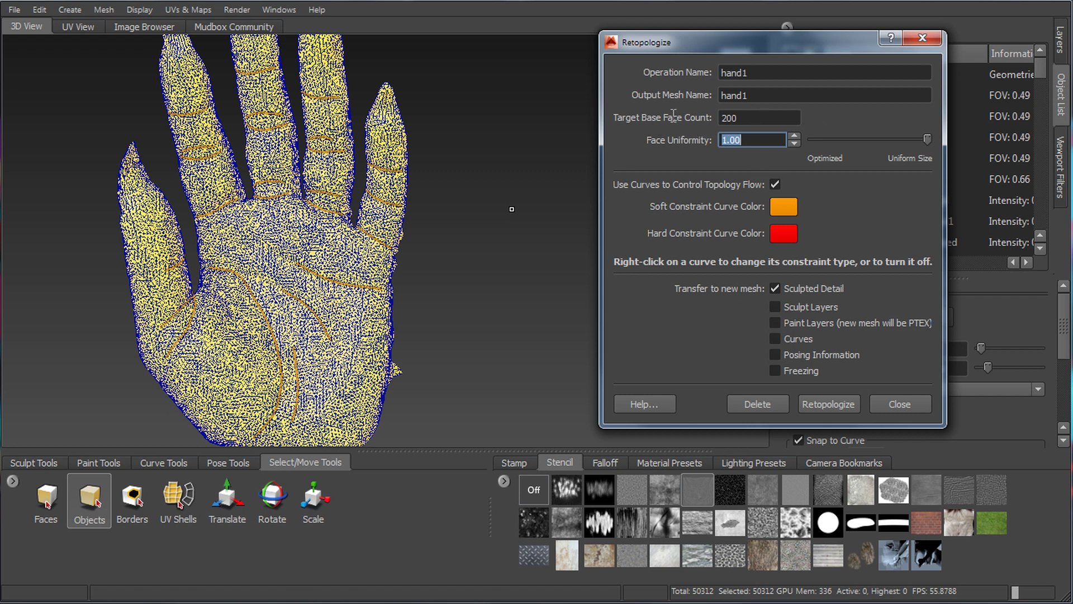
click(748, 119)
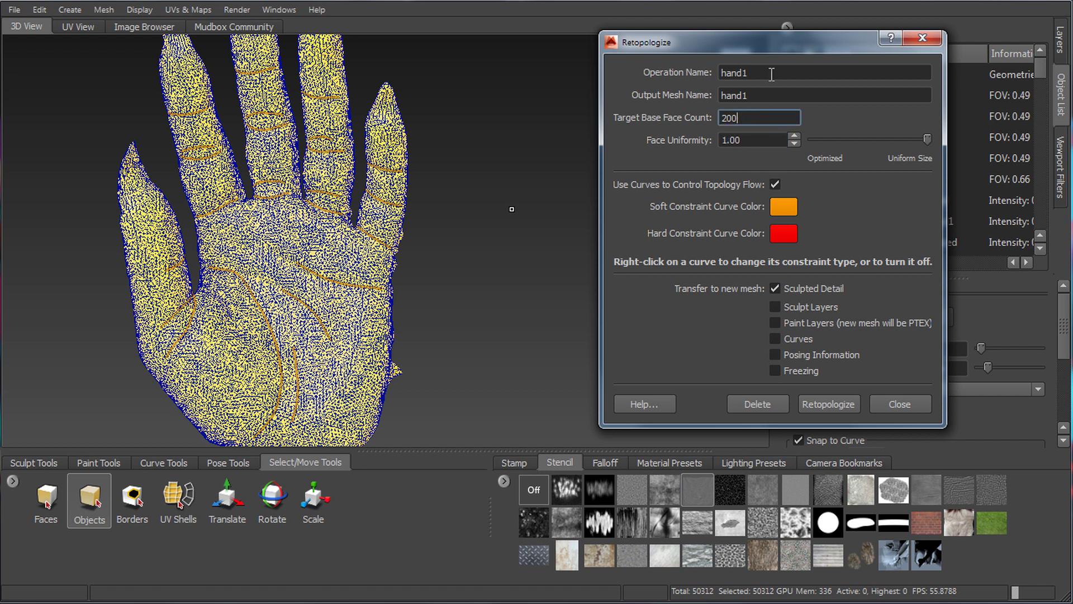
drag(783, 44, 701, 89)
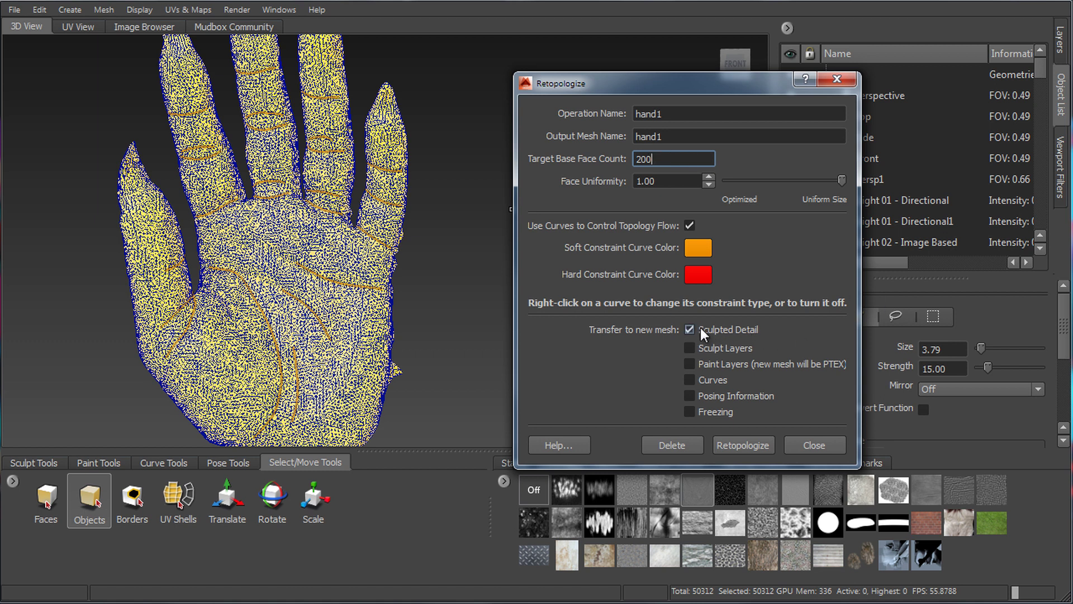
mouse_move(700, 328)
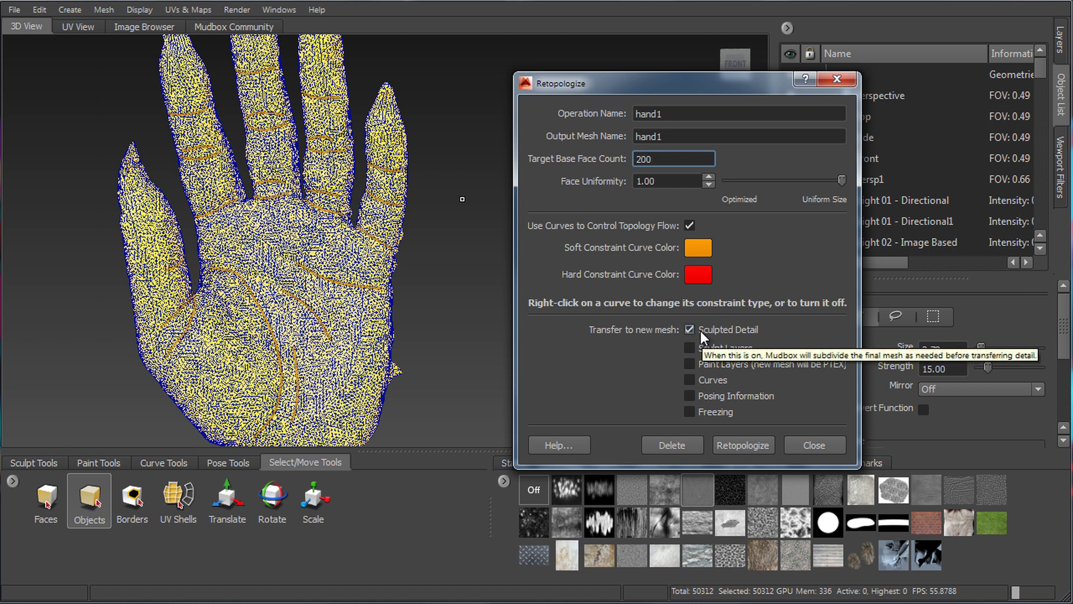
drag(664, 158, 637, 160)
click(666, 160)
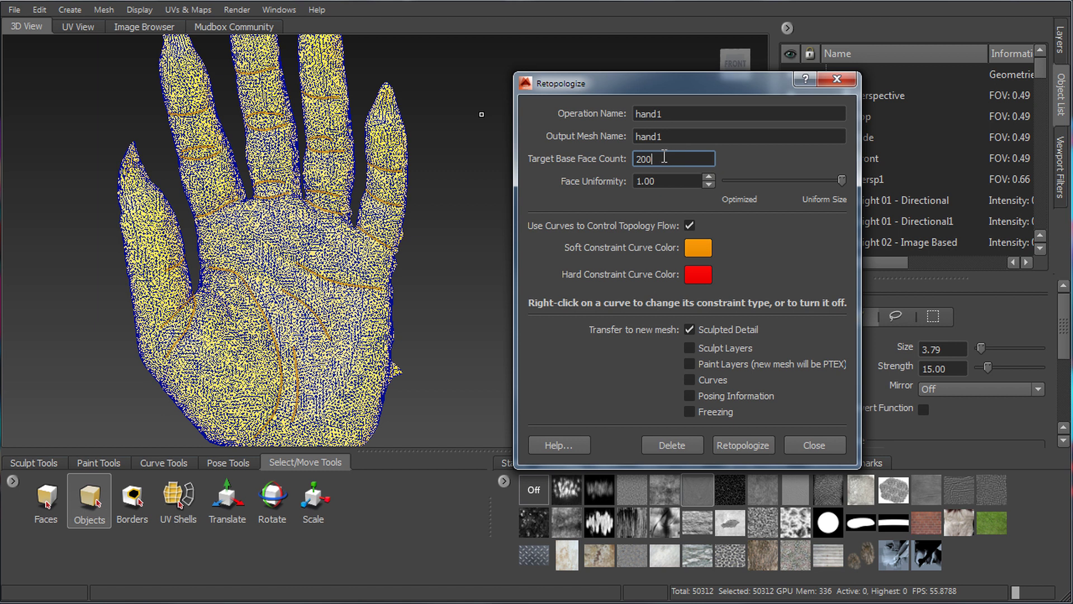
text(2000)
key(BackSpace)
key(Tab)
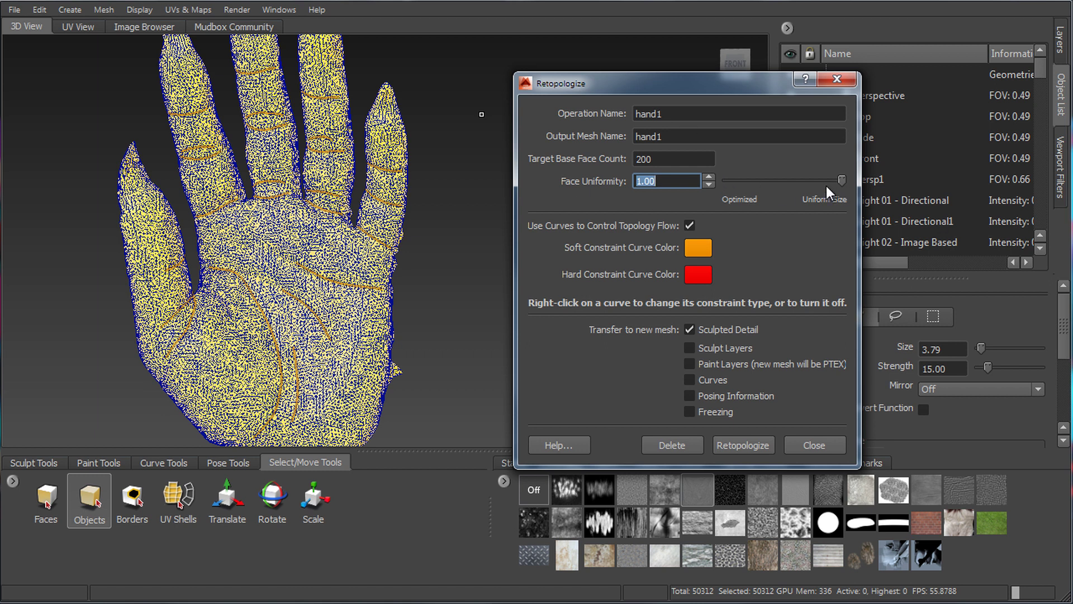
Keep face uniformity at 1.00 and turn off the use of curves to control topology flow
drag(843, 182, 867, 258)
click(692, 226)
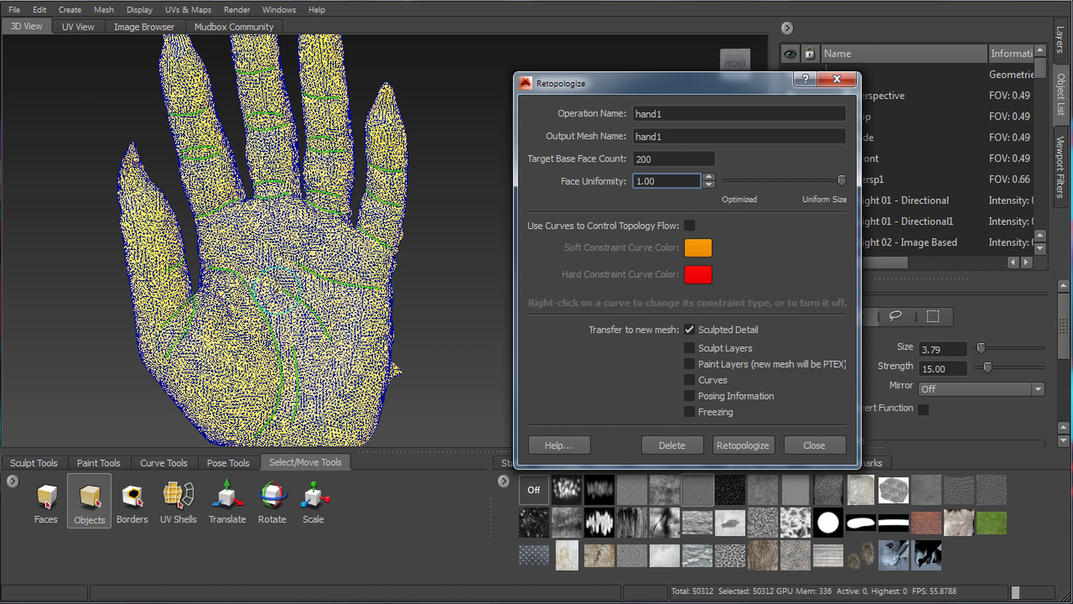
click(691, 225)
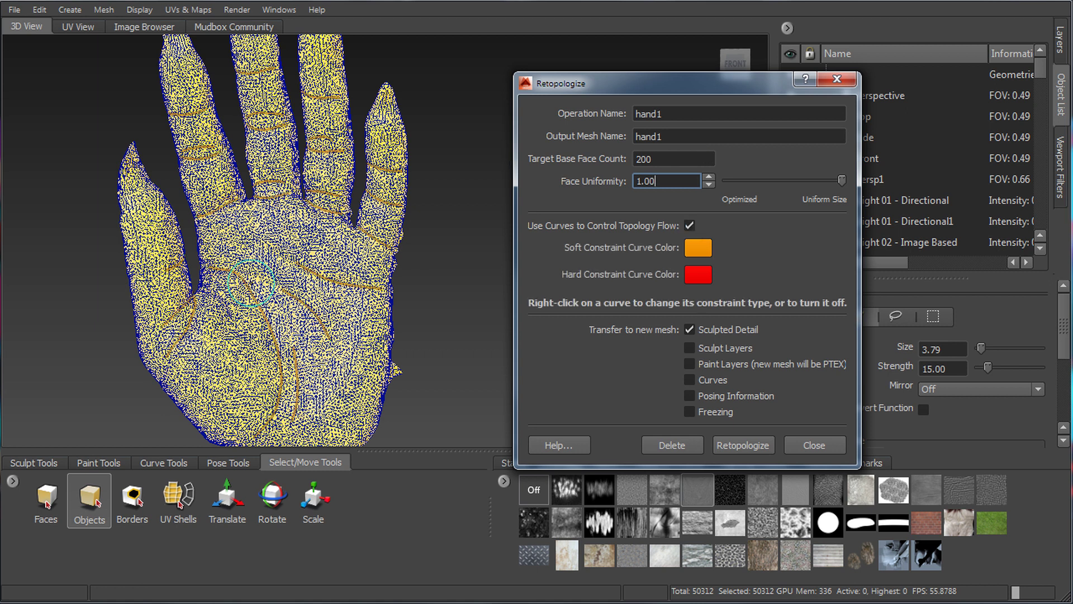
click(691, 225)
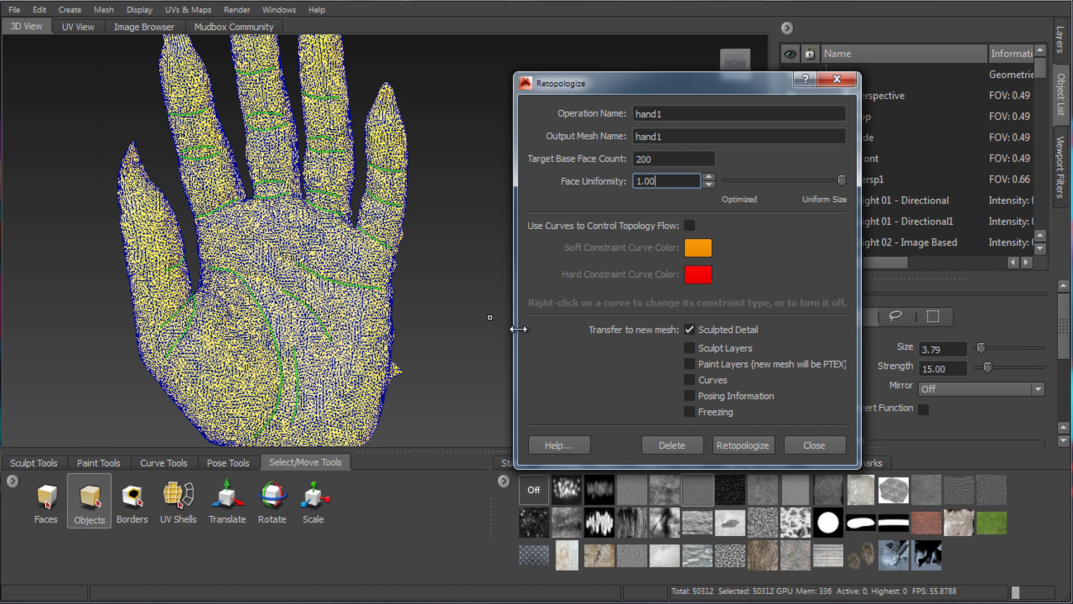
Include curves in the transfer to the new mesh and run the retopology
alt+drag(274, 196, 319, 218)
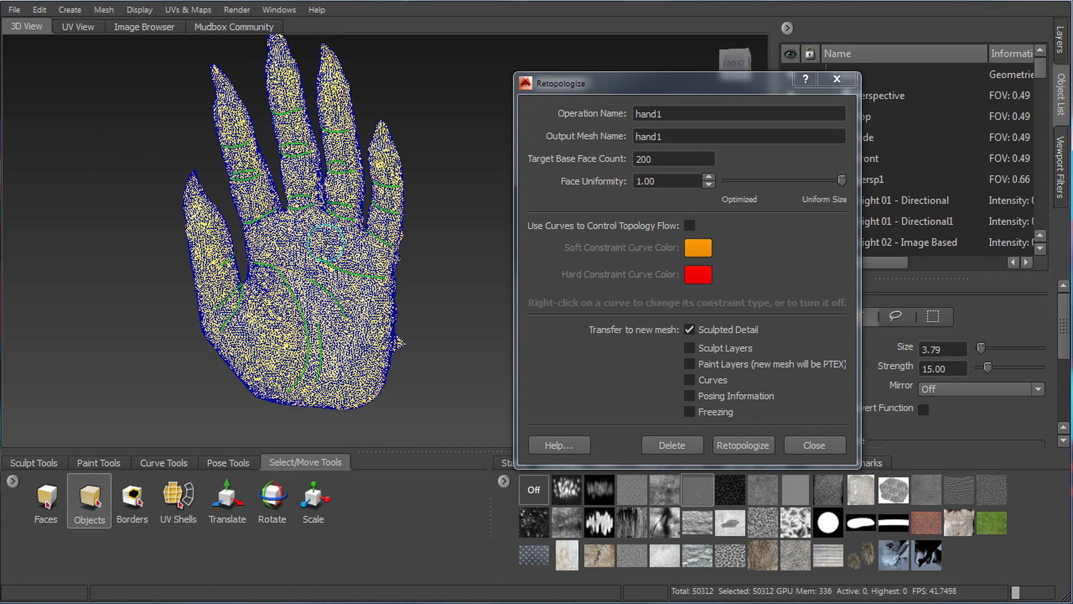
alt+middle_drag(359, 224, 330, 238)
click(690, 380)
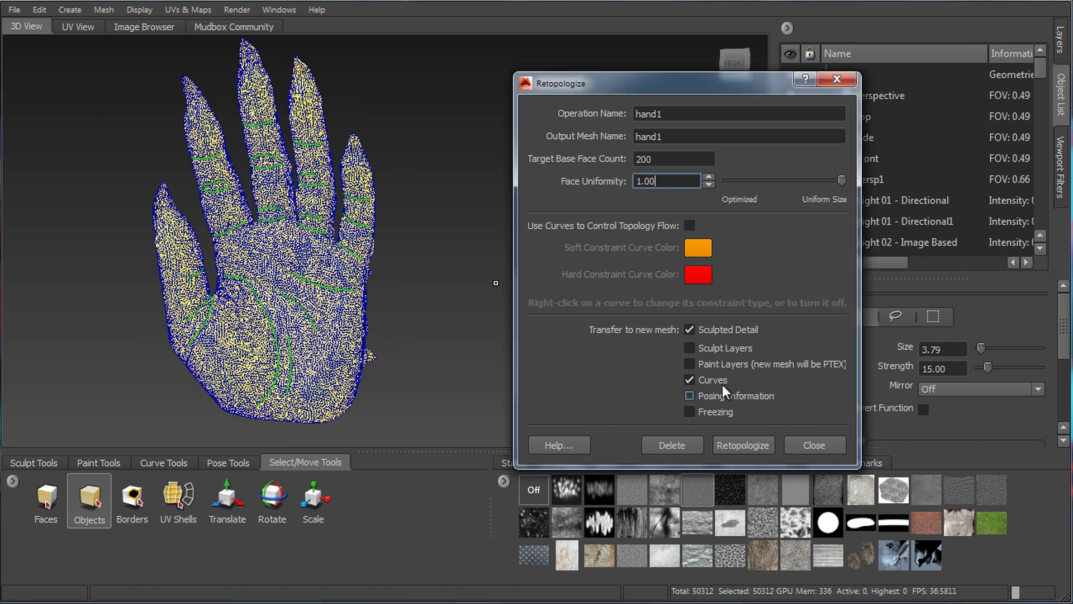
click(431, 385)
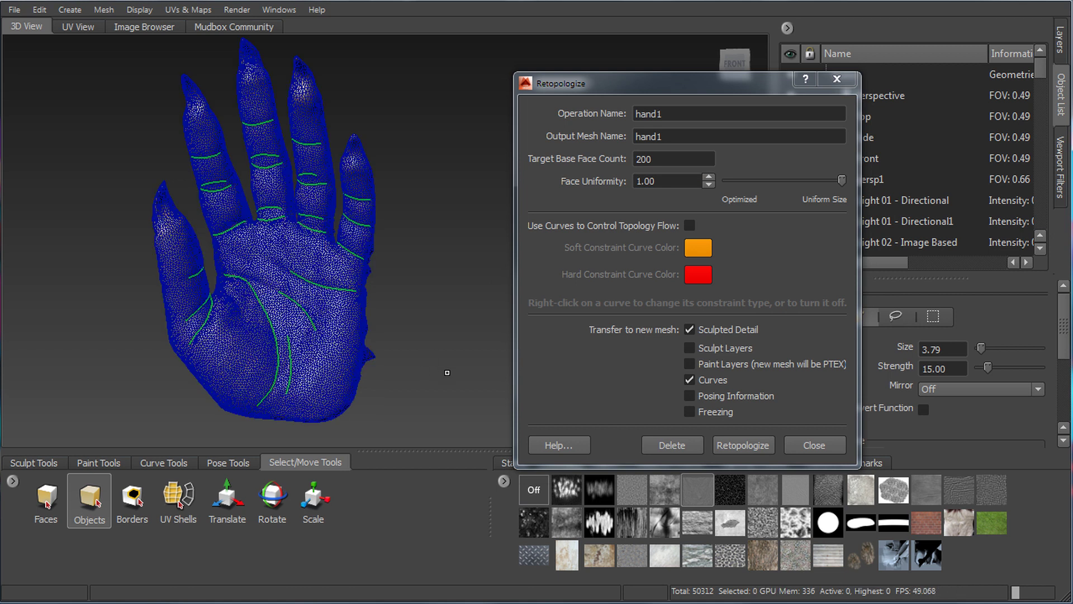
click(739, 447)
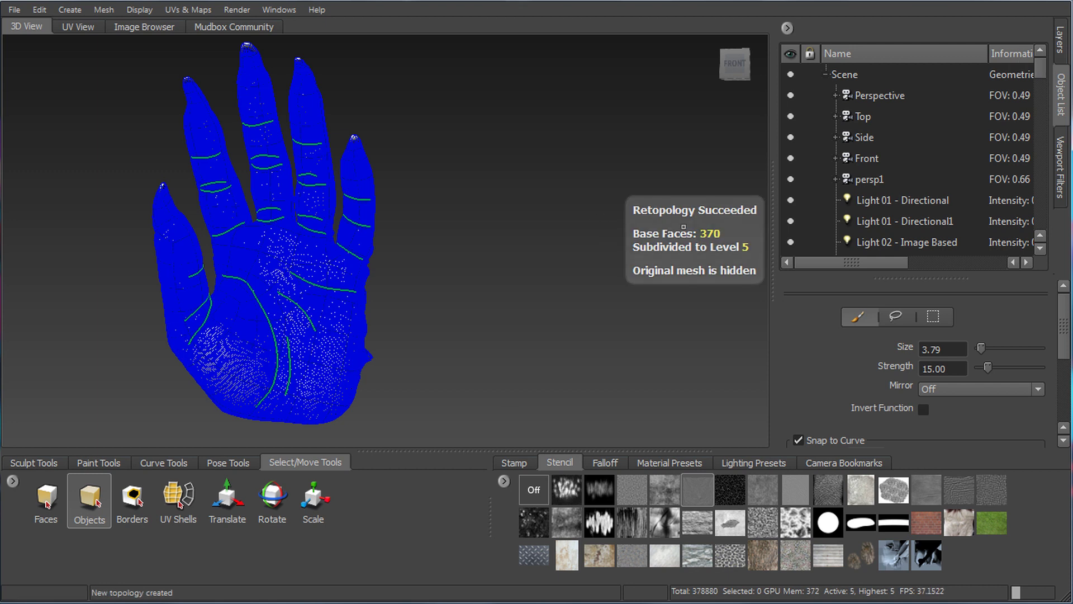
Find the retopologized mesh hand1 1 in the object list and select it
scroll(1043, 66, down, 1)
drag(1043, 66, 1018, 215)
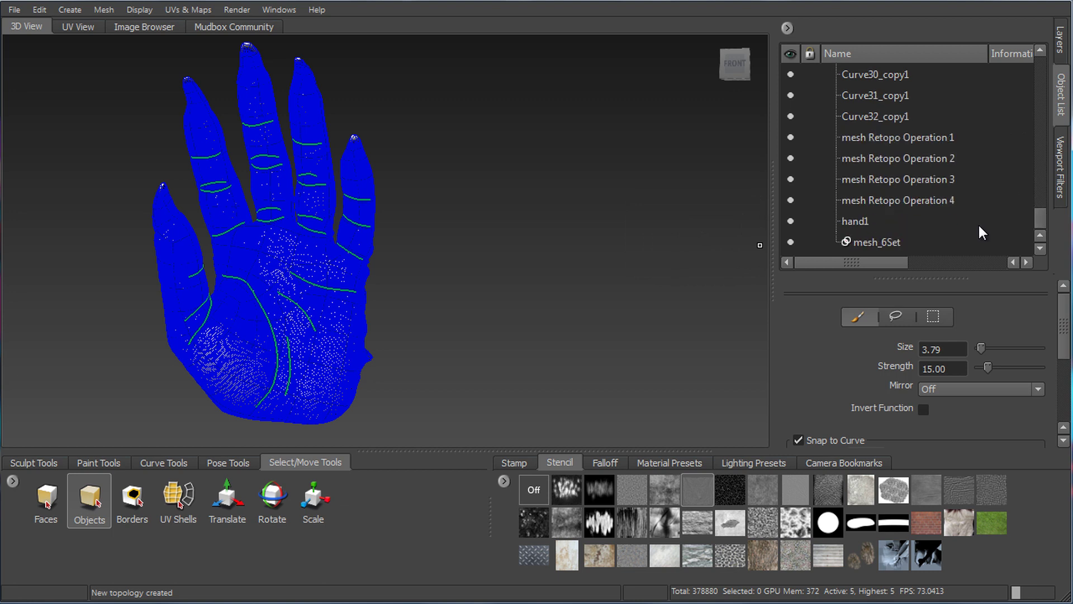
click(856, 228)
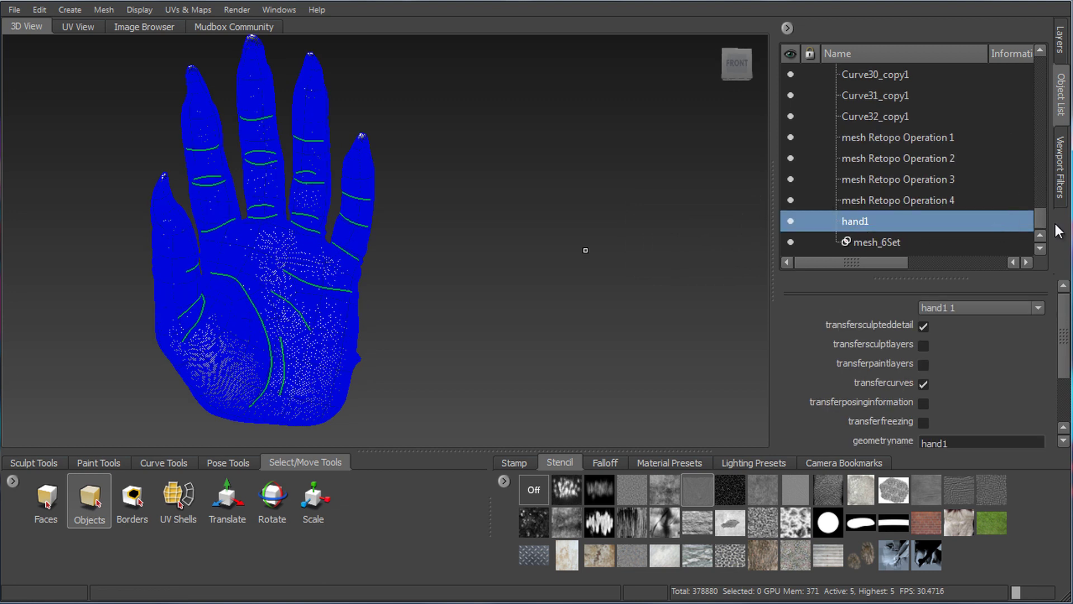
drag(1041, 216, 1039, 136)
click(900, 177)
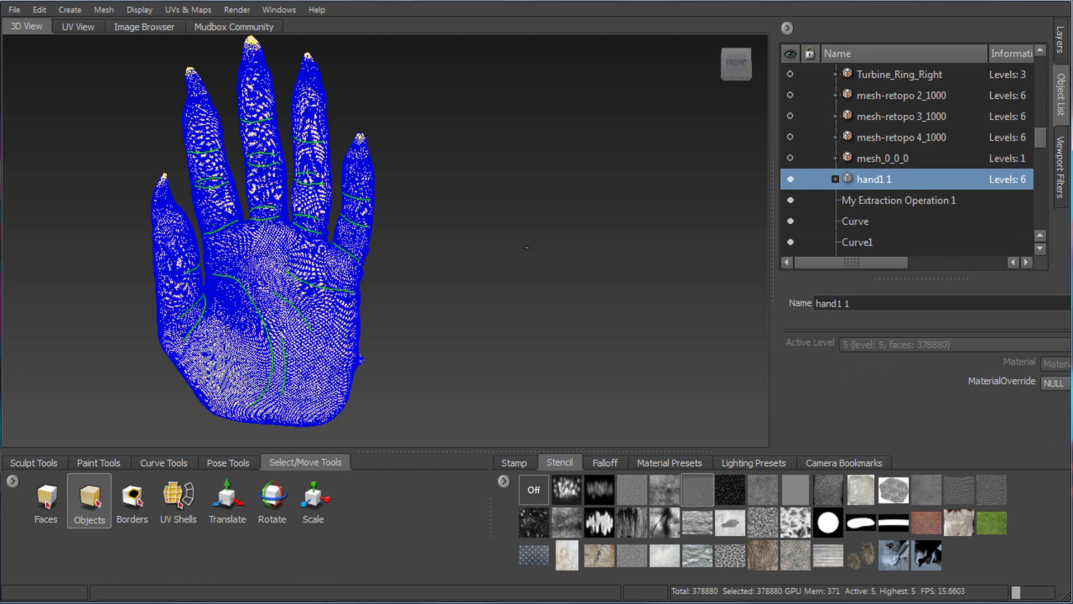
Translate hand1 1 along X to about 40.68 and make the original mesh_0_0_0 visible beside it
click(228, 503)
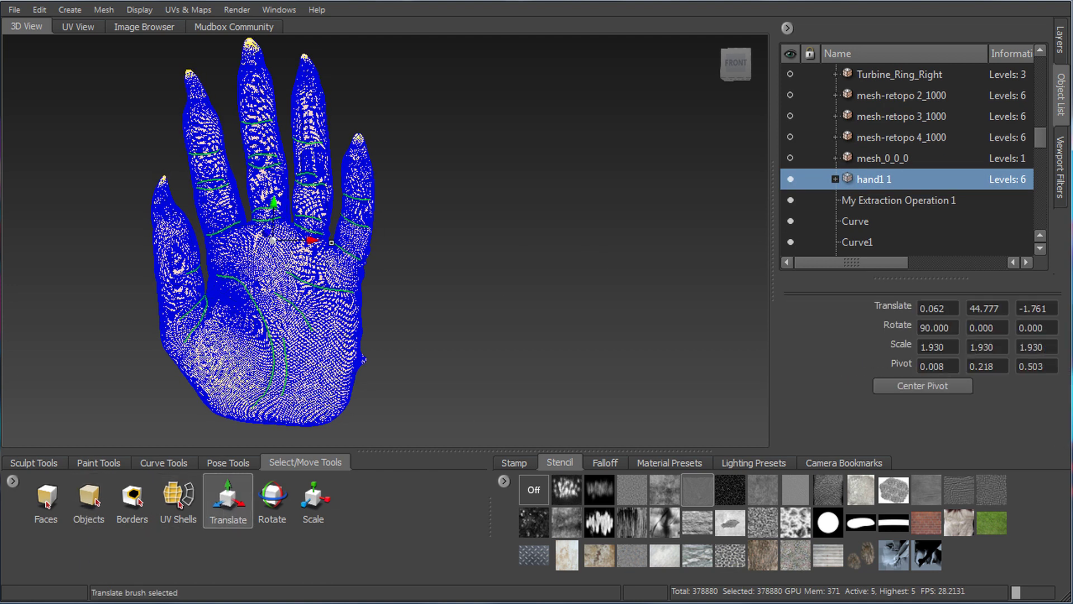
drag(311, 240, 539, 238)
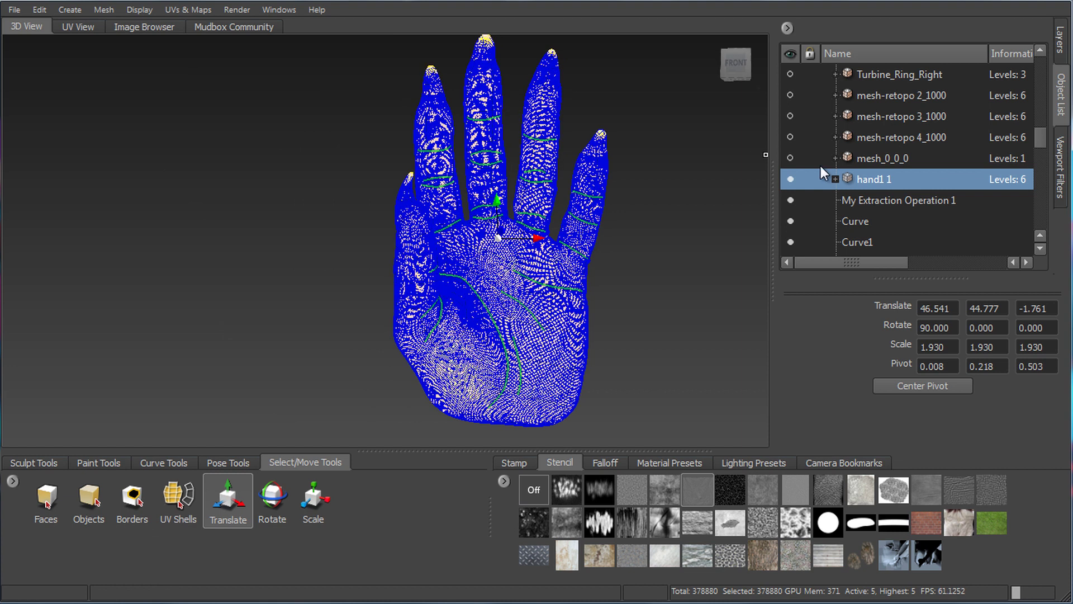
click(790, 158)
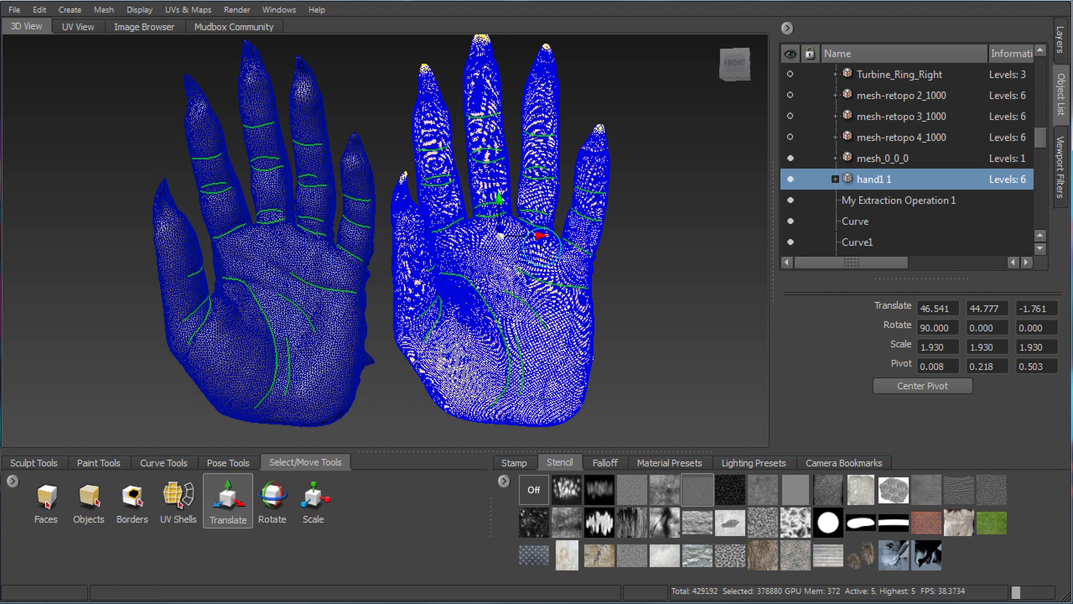
drag(540, 237, 510, 236)
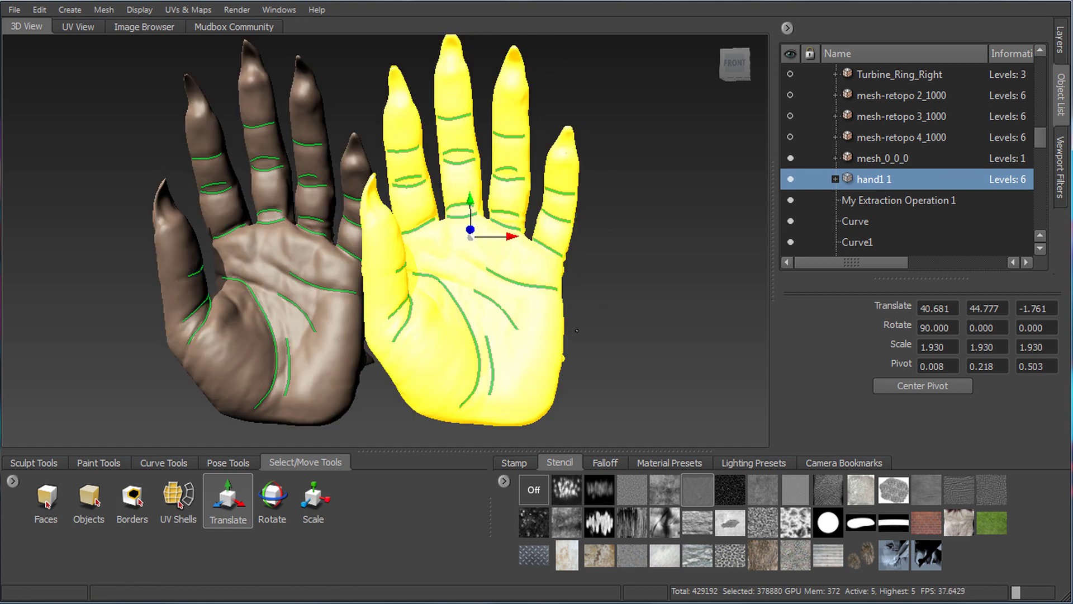
Clear the selection and compare the sculpted detail and curves of the original and retopologized hands from several angles
alt+right_drag(544, 323, 609, 354)
click(88, 496)
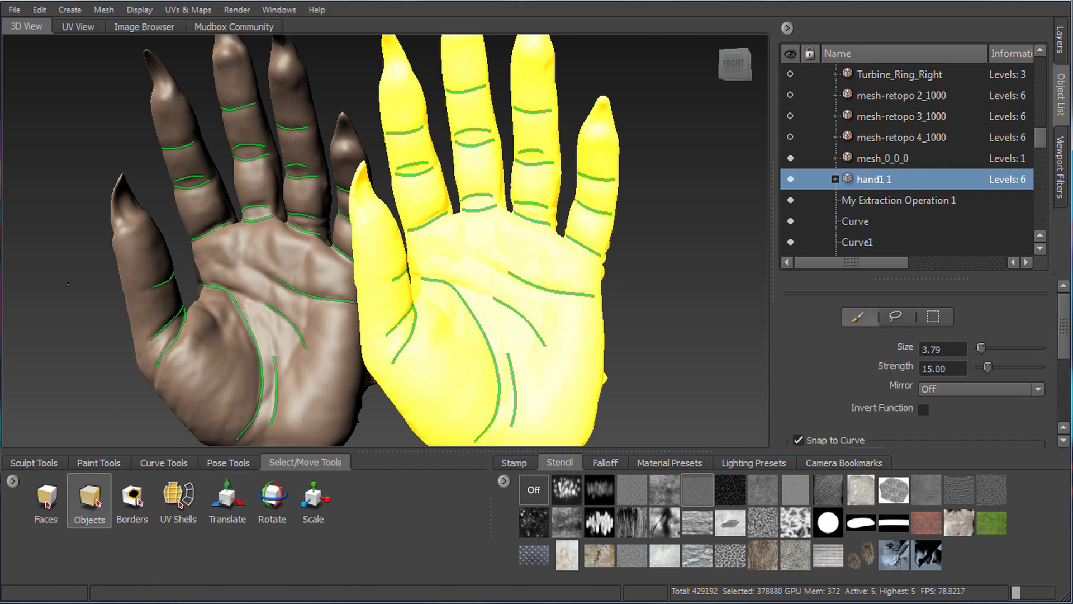
alt+right_drag(445, 290, 472, 310)
alt+middle_drag(482, 224, 489, 197)
alt+right_drag(667, 285, 635, 285)
scroll(635, 285, down, 5)
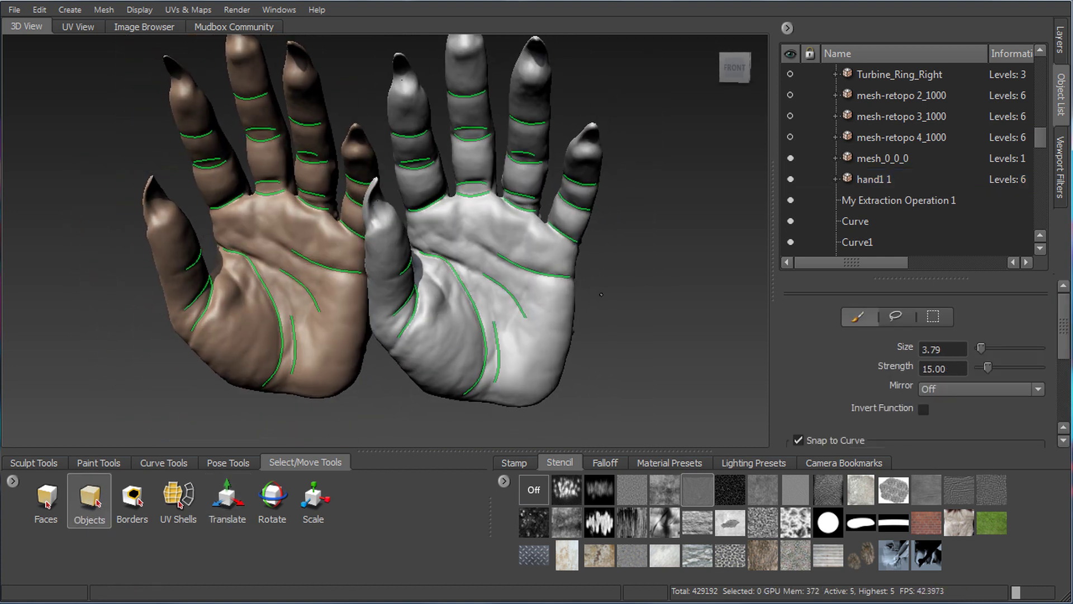
alt+drag(599, 267, 621, 402)
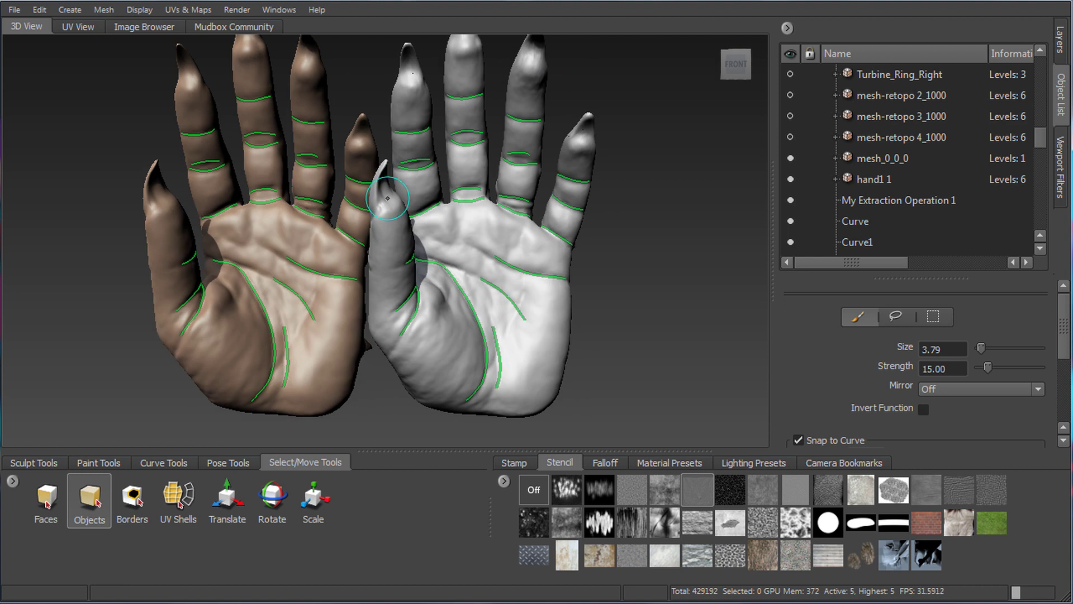
alt+drag(490, 107, 527, 298)
alt+middle_drag(436, 267, 379, 272)
Select the original hand mesh_0_0_0 in the object list and start a new Retopologize operation on it
drag(1041, 138, 1039, 133)
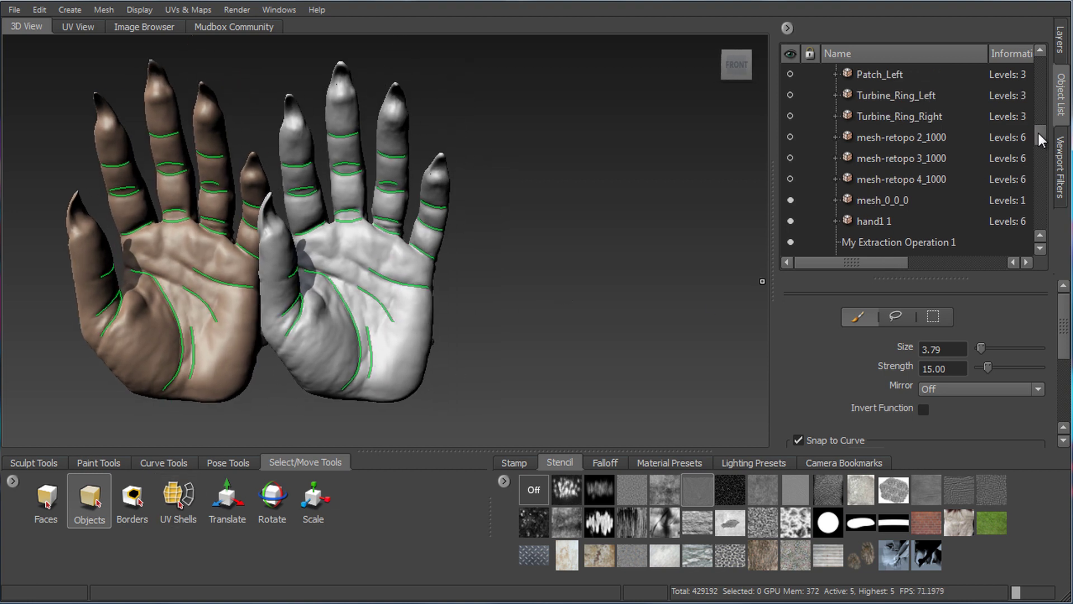
click(897, 200)
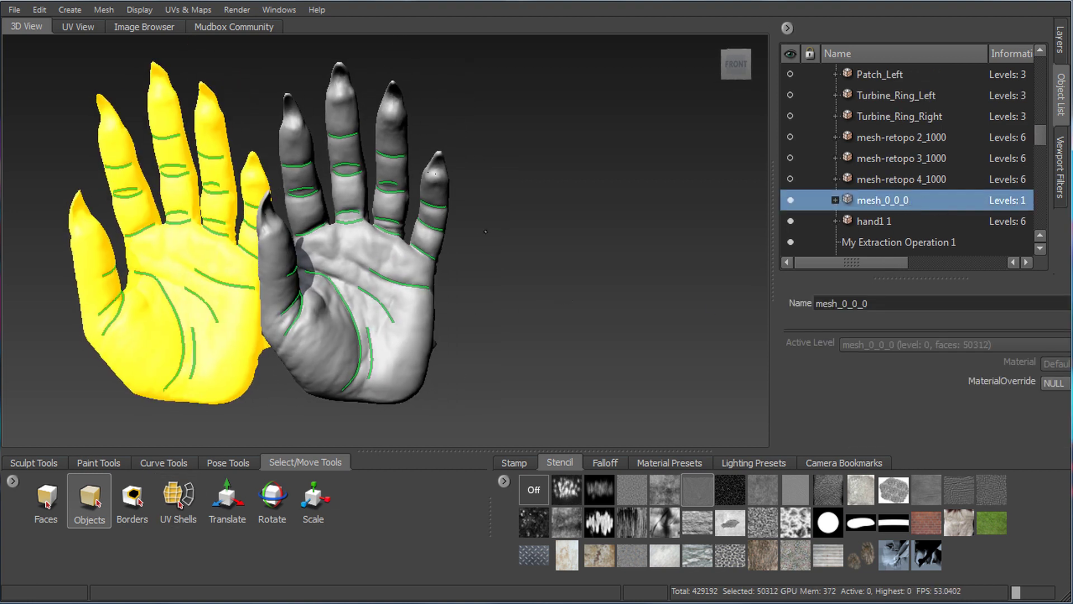
click(100, 9)
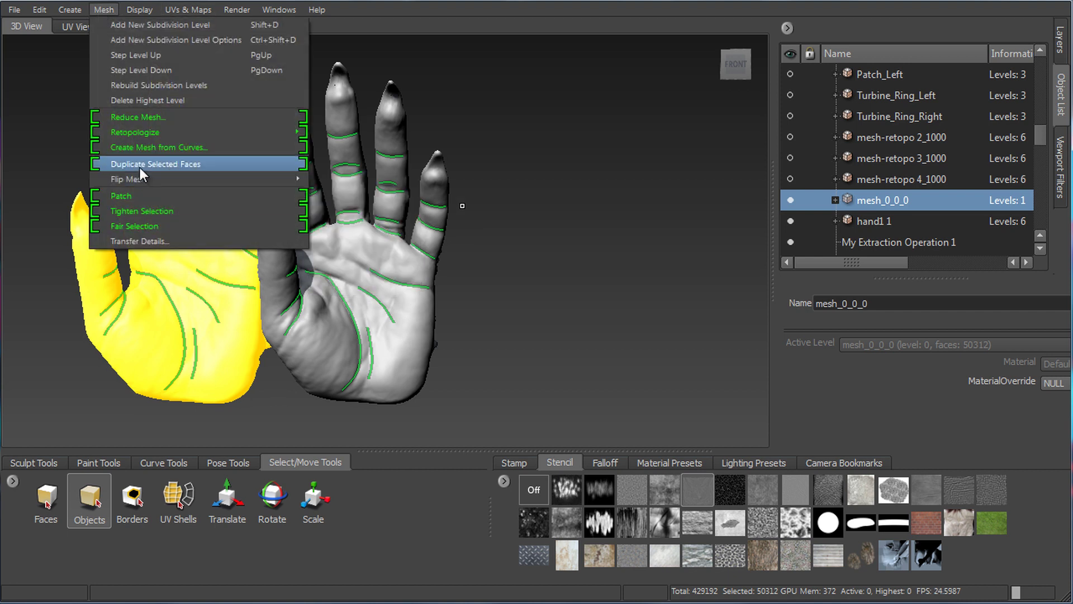
mouse_move(293, 132)
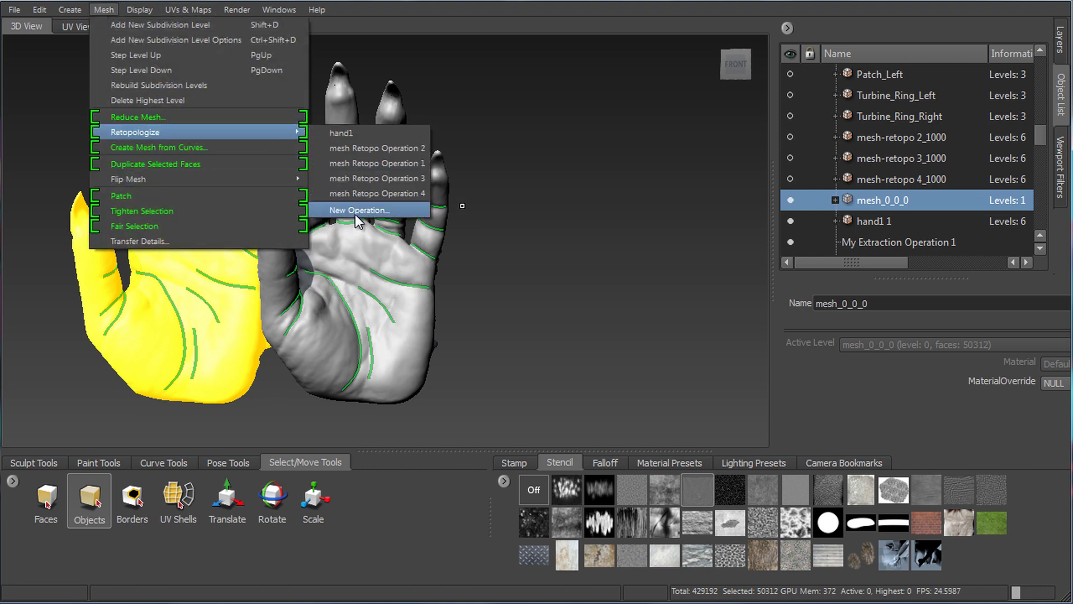
click(354, 216)
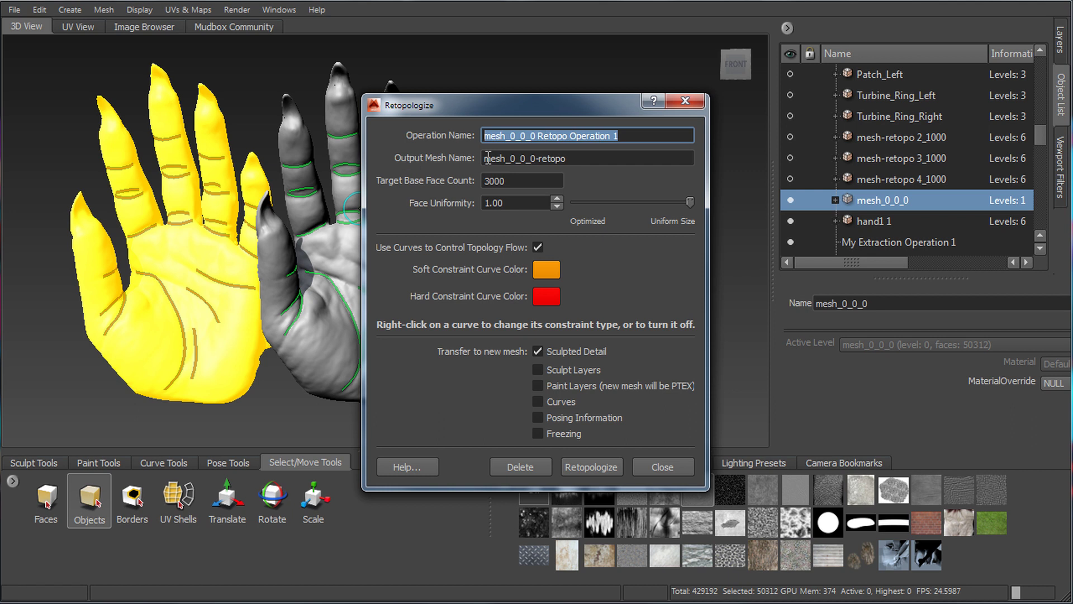
Name both the retopology operation and its output mesh hand2, and set the target base face count to 200
text(hand2)
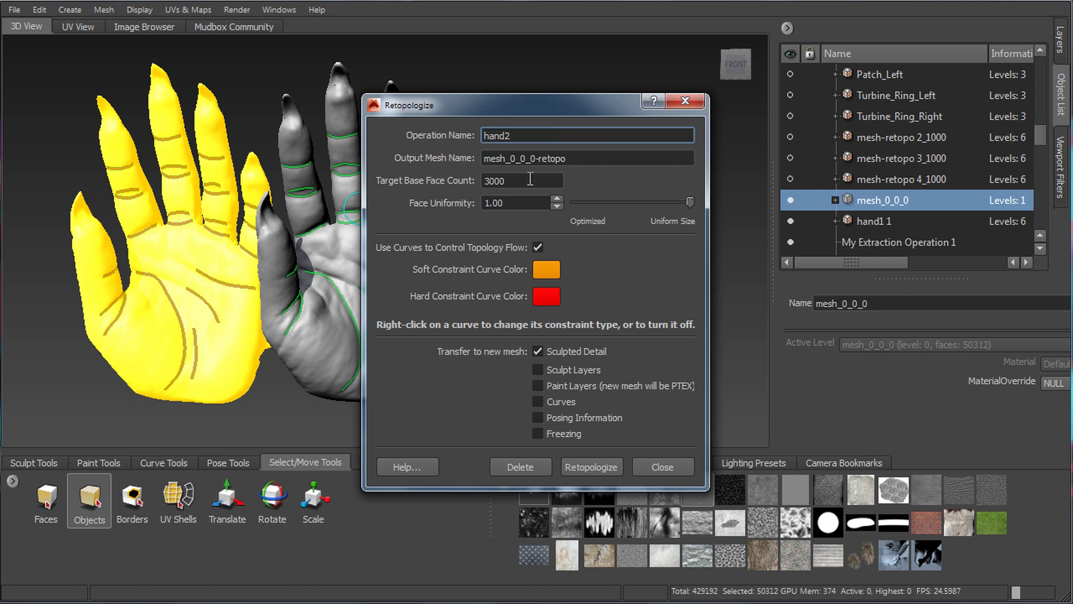
key(Tab)
text(hand2)
key(Tab)
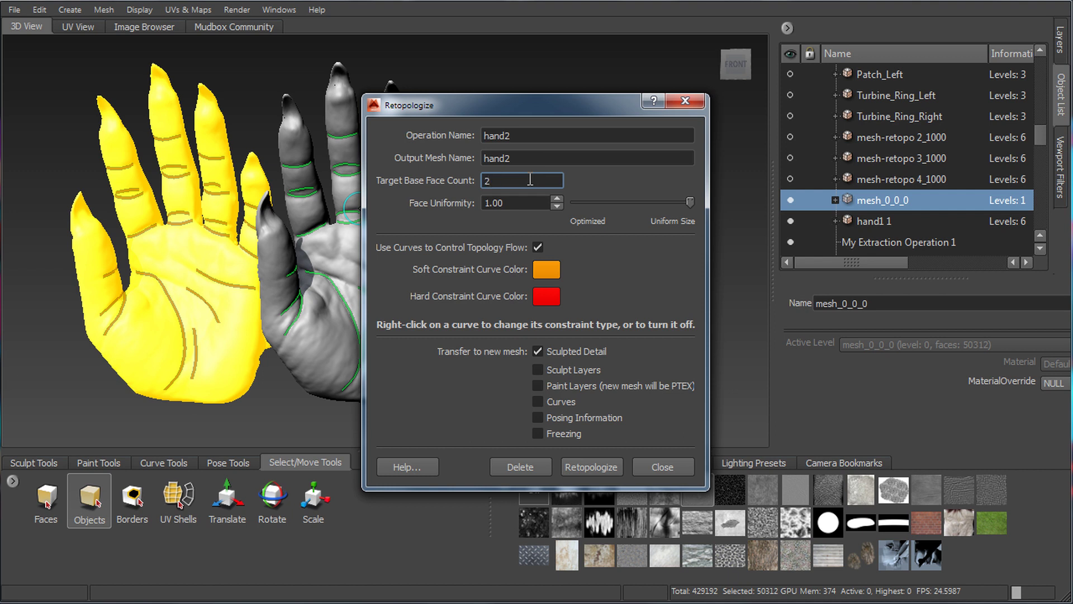
text(200)
key(Tab)
key(Tab)
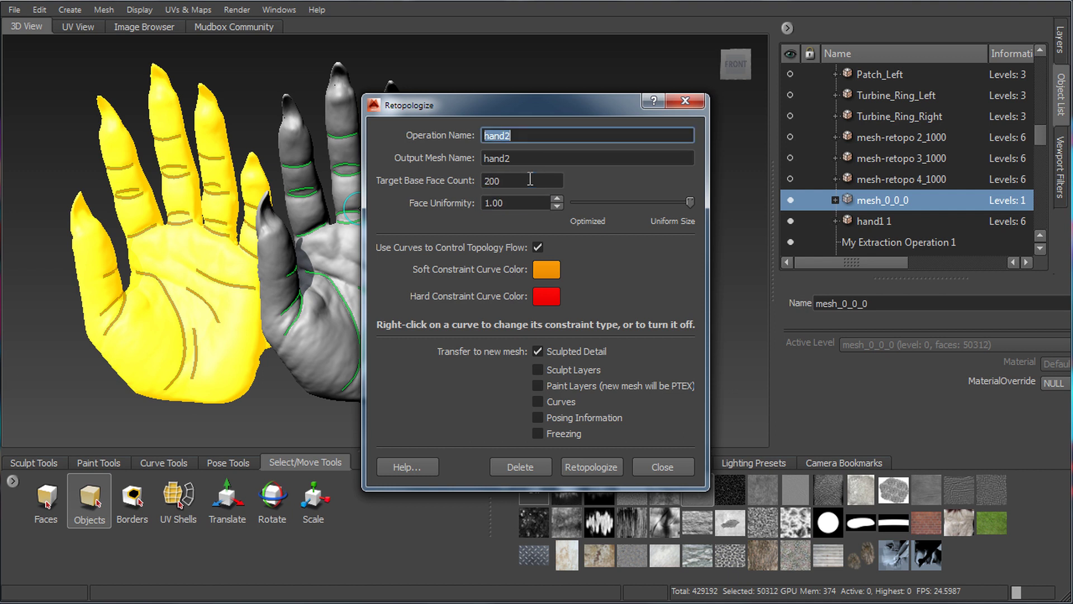
Move the Retopologize dialog off the hands and clear the selection so the constraint curves on the original palm can be edited
drag(576, 100, 807, 82)
alt+right_drag(406, 302, 345, 320)
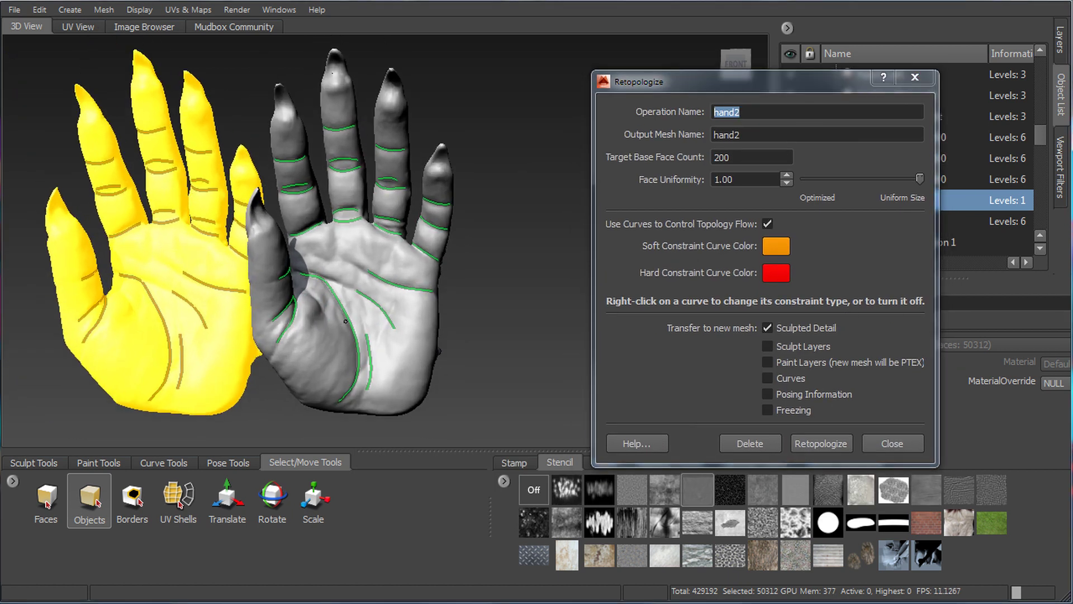
alt+middle_drag(192, 307, 348, 266)
alt+right_drag(459, 260, 443, 296)
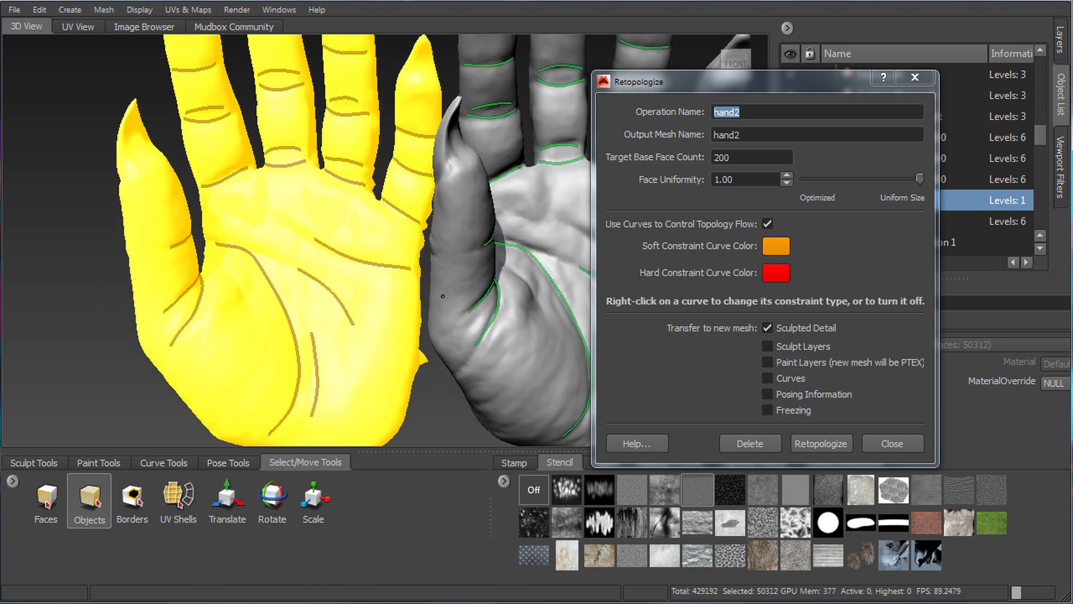
alt+middle_drag(496, 273, 498, 273)
mouse_move(281, 235)
alt+mouse_down()
mouse_move(289, 208)
mouse_move(242, 207)
mouse_move(280, 220)
alt+mouse_up()
alt+right_drag(84, 313, 58, 319)
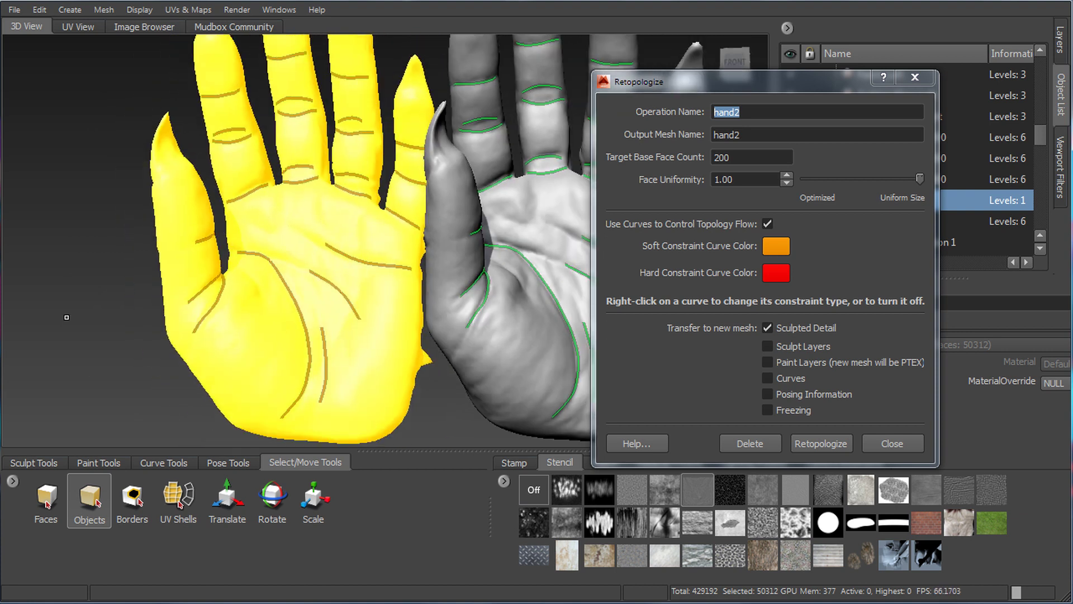
click(75, 329)
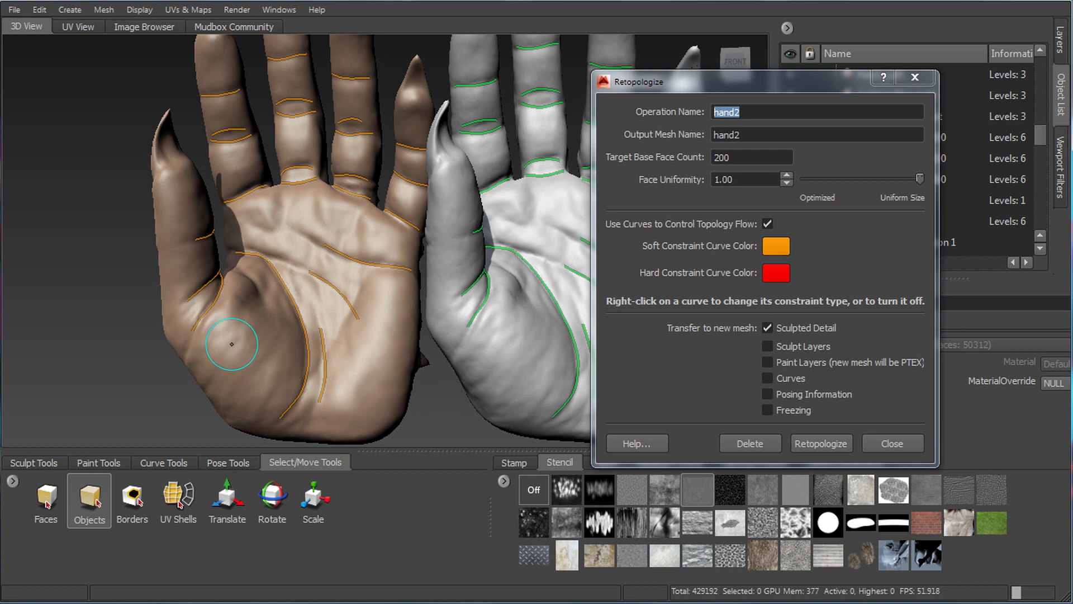
alt+right_drag(259, 331, 305, 329)
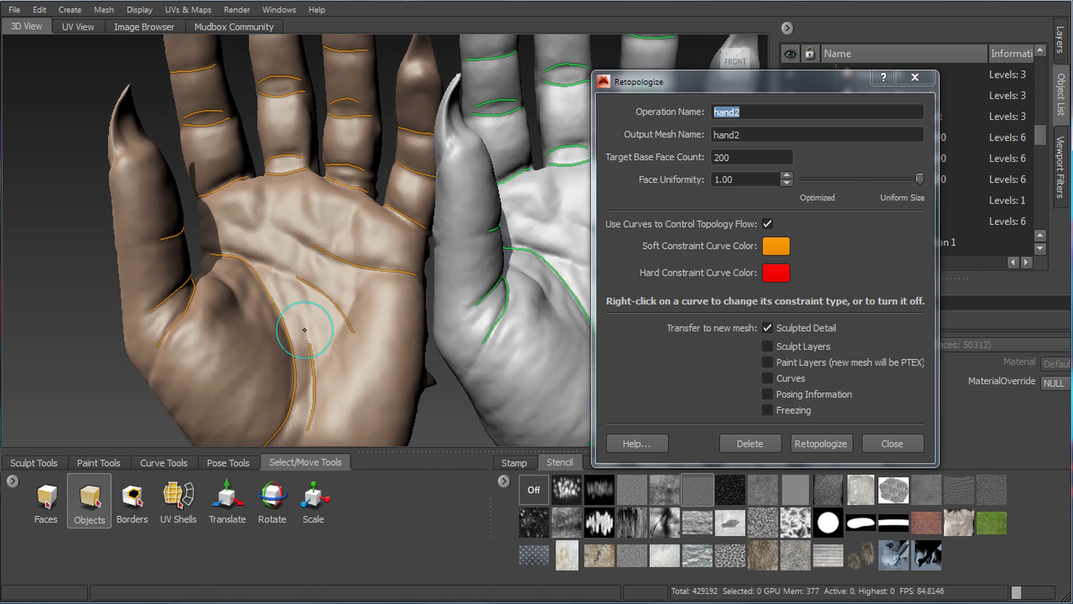
Make the upper palm crease, the ring finger base and the middle palm crease curves hard constraints
right_click(347, 264)
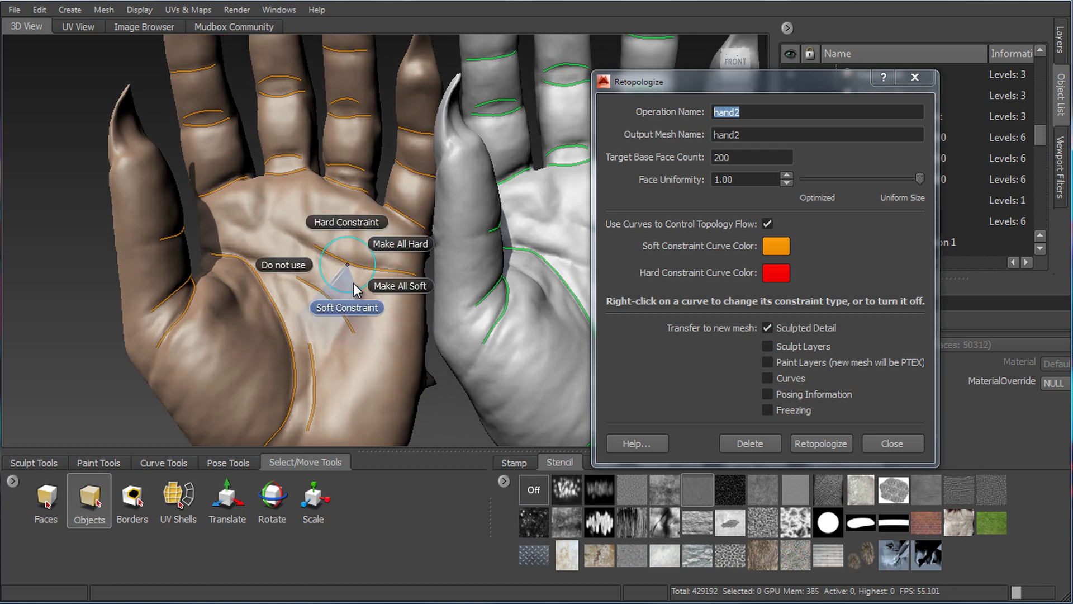
click(335, 211)
right_click(348, 162)
click(350, 124)
right_click(305, 288)
click(305, 246)
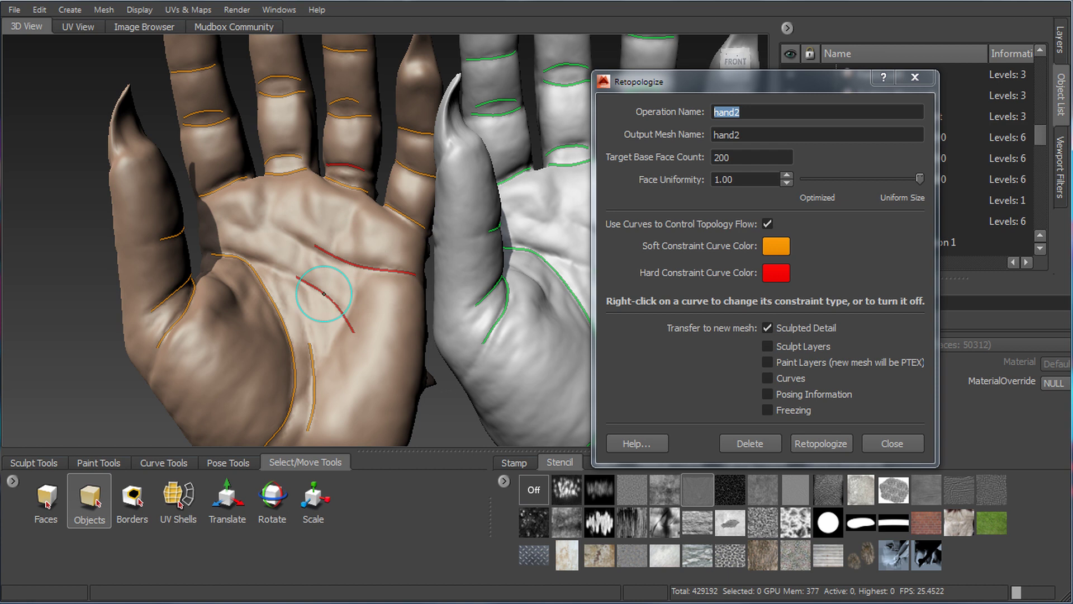
Make all curves hard constraints and return them all to soft constraints
right_click(342, 271)
click(401, 249)
right_click(337, 279)
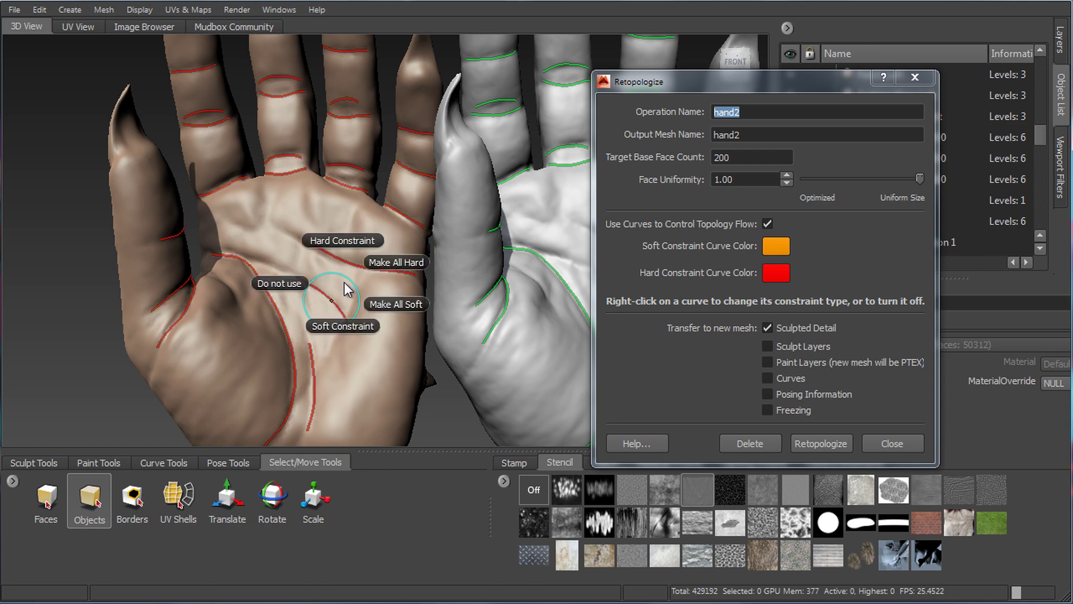
click(392, 305)
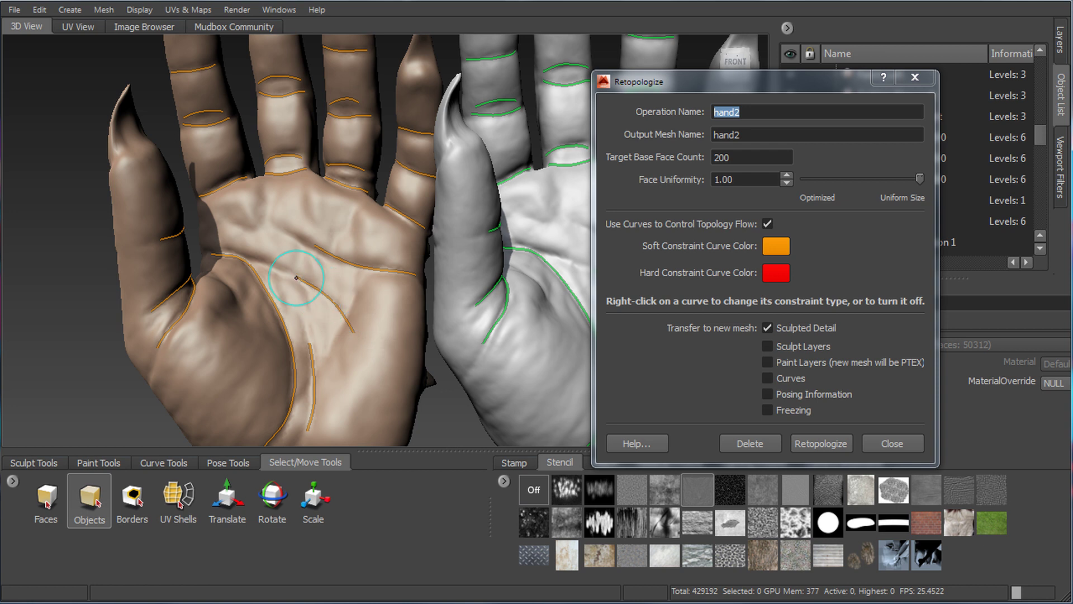
Set the long crease around the thumb, the upper palm crease, the thumb base curve and the middle palm crease to hard constraints
alt+drag(317, 289, 321, 238)
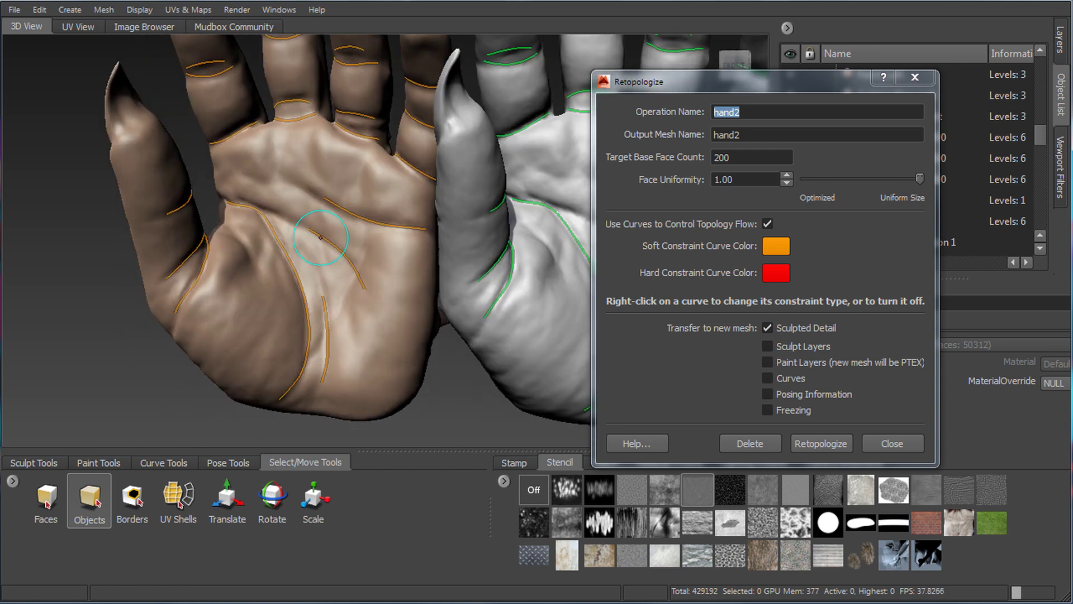
right_click(303, 307)
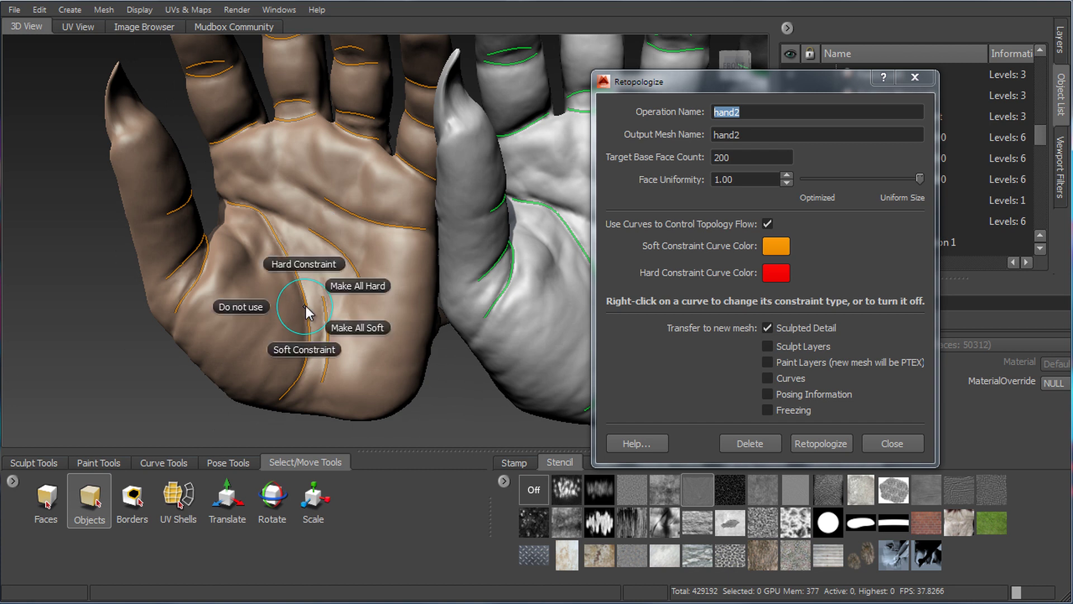
click(304, 264)
right_click(365, 227)
click(362, 182)
alt+drag(340, 146, 354, 133)
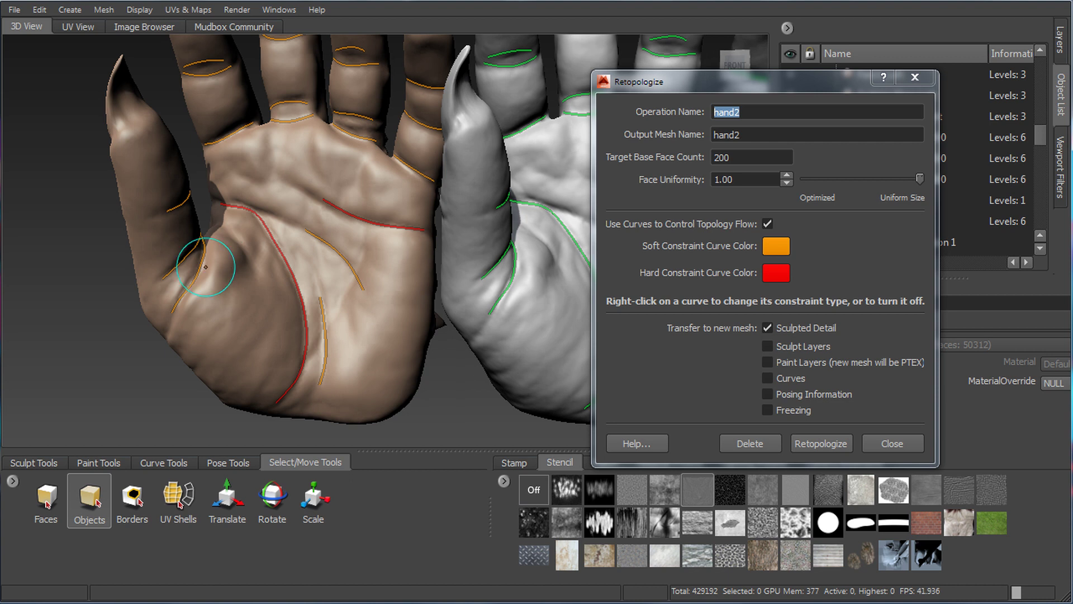
right_drag(197, 272, 200, 199)
alt+drag(237, 189, 346, 314)
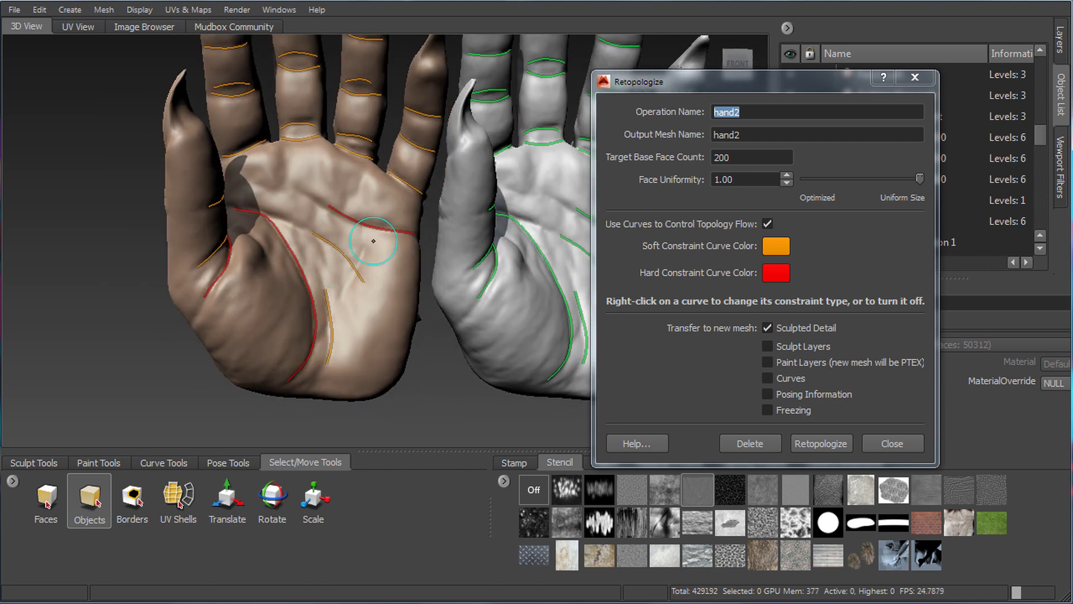
alt+drag(362, 246, 347, 255)
right_click(345, 258)
click(346, 216)
Include curves in the transfer to the new mesh and run the hand2 retopology
mouse_move(386, 240)
alt+mouse_down()
mouse_move(359, 257)
mouse_move(334, 242)
mouse_move(369, 251)
mouse_move(382, 239)
mouse_move(533, 238)
alt+mouse_up()
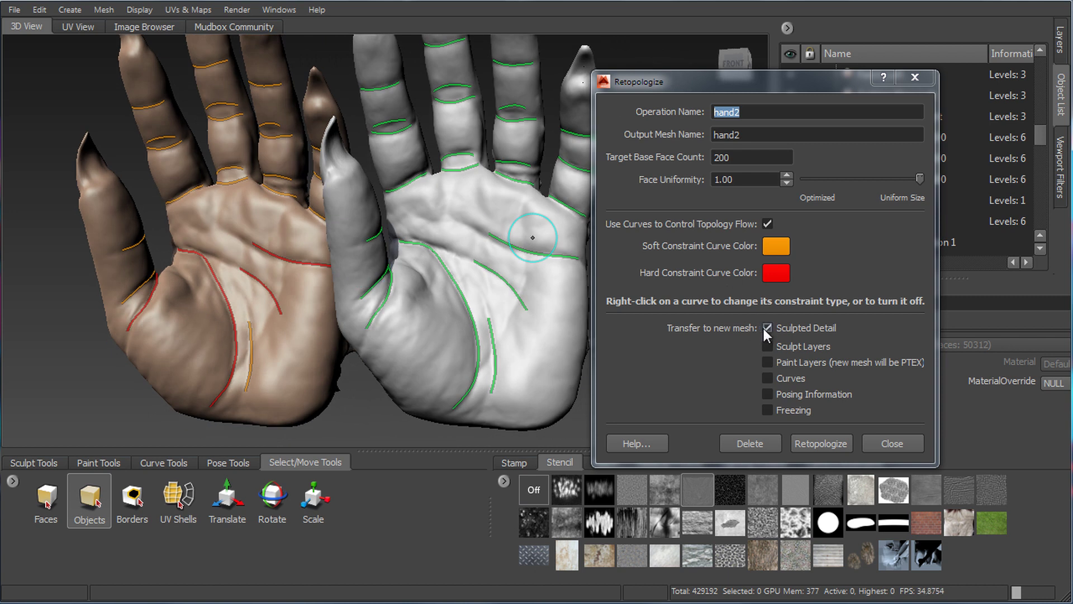
click(768, 378)
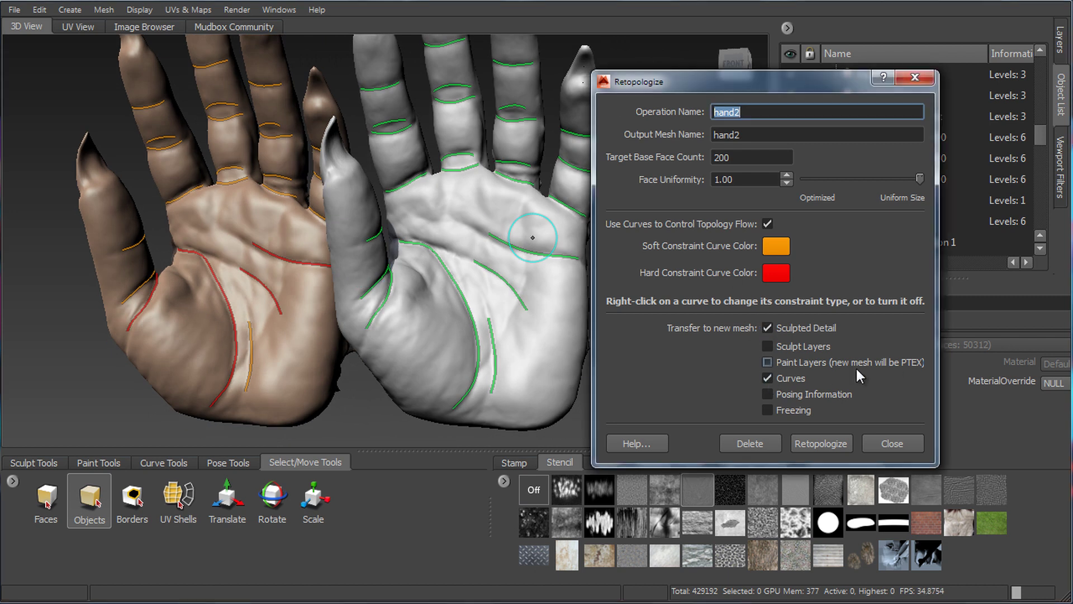
click(820, 440)
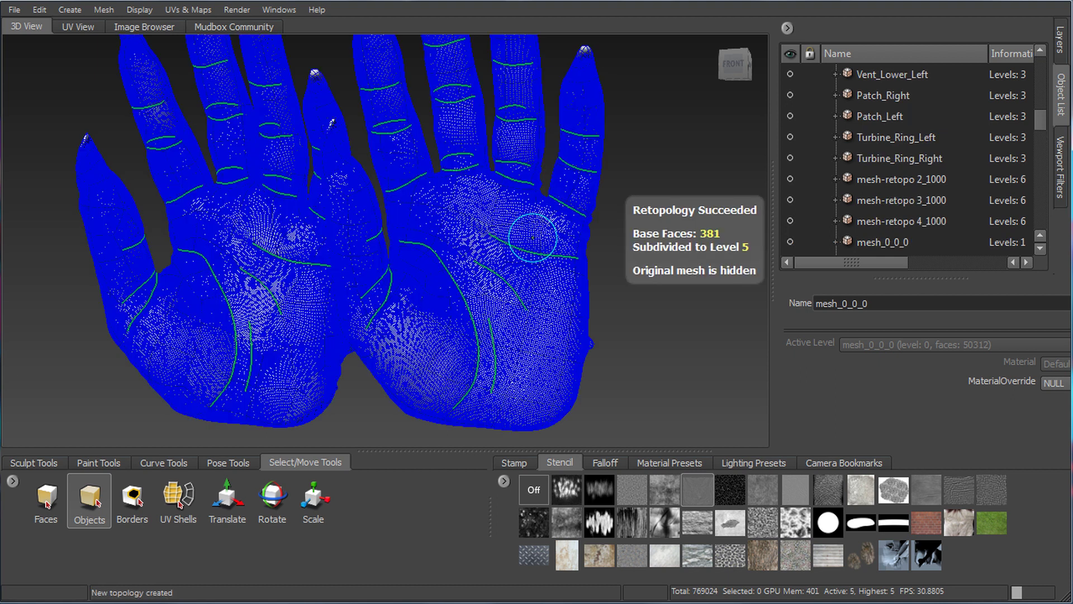
Translate the retopologized mesh hand2 1 along X to about 81.48 and make the original mesh_0_0_0 visible alongside
mouse_move(1041, 120)
mouse_down()
mouse_move(1041, 176)
mouse_move(1035, 127)
mouse_up()
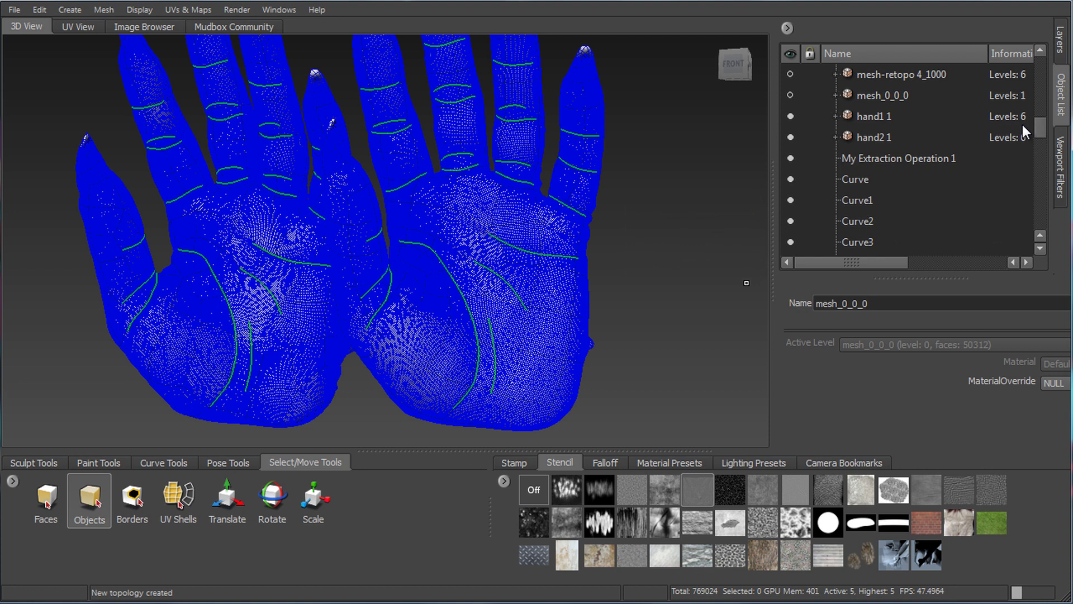
click(872, 137)
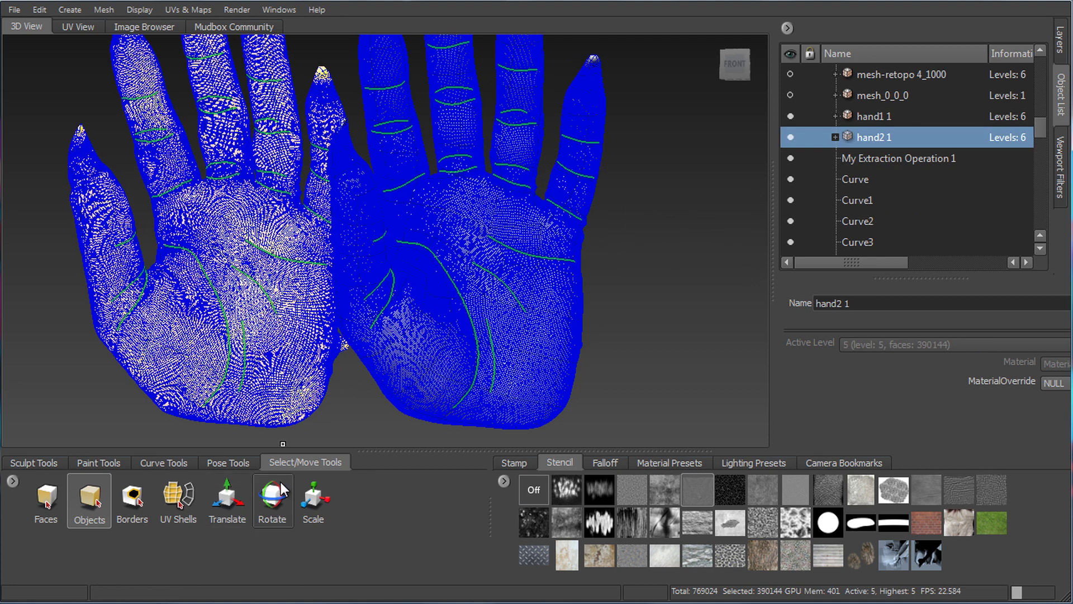
click(235, 497)
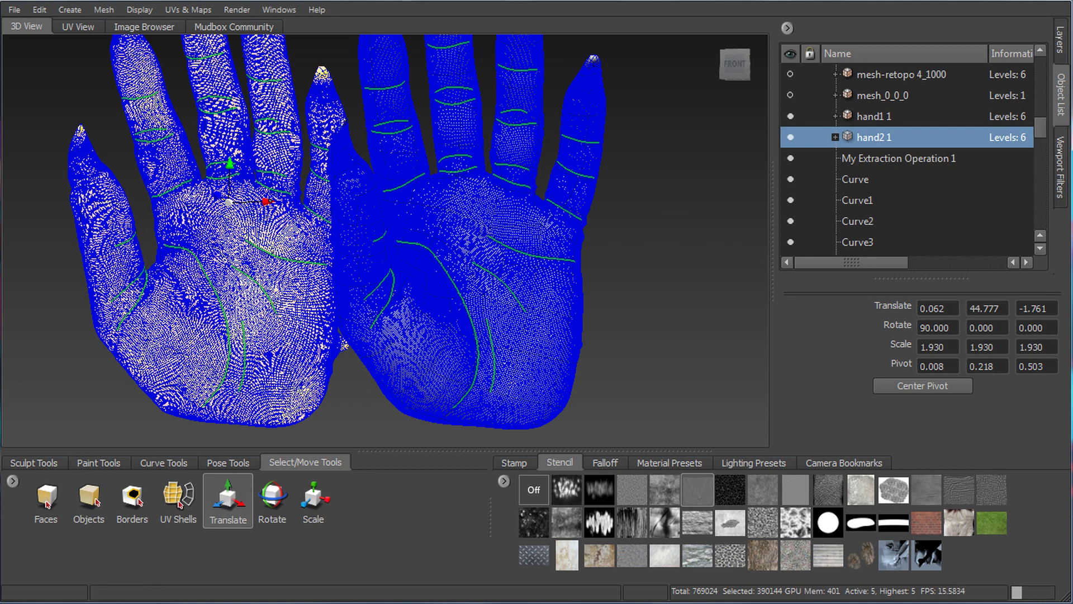
drag(267, 202, 765, 201)
drag(855, 244, 795, 244)
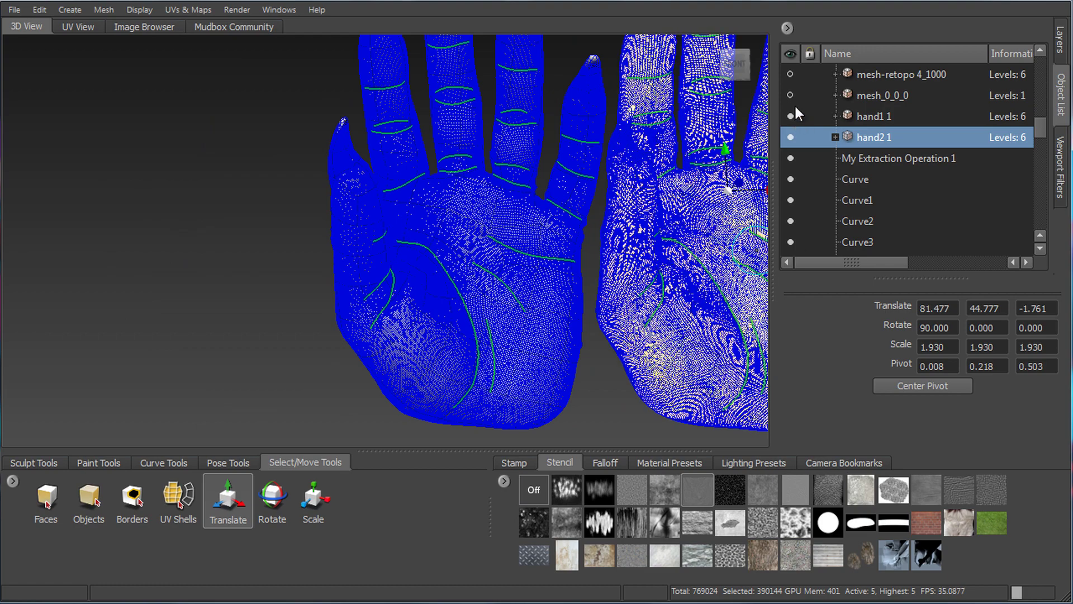
click(790, 95)
alt+middle_drag(558, 252, 406, 246)
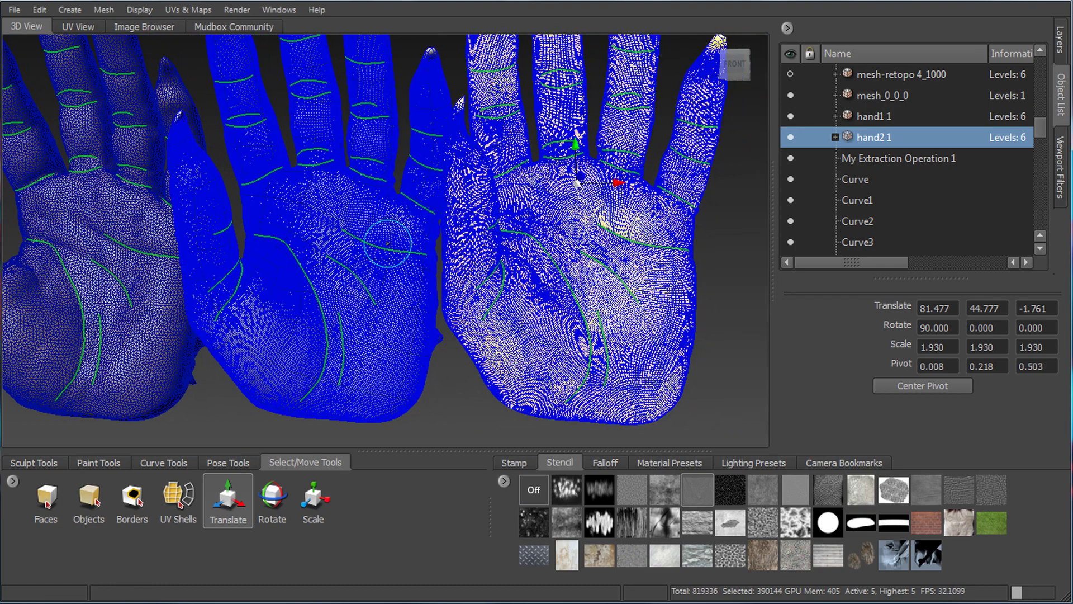
Turn off the wireframe display and clear the selection to view the sculpted surfaces of hand1 1 and hand2 1
key(w)
alt+right_drag(481, 296, 586, 306)
alt+middle_drag(562, 284, 463, 278)
alt+right_drag(508, 281, 502, 314)
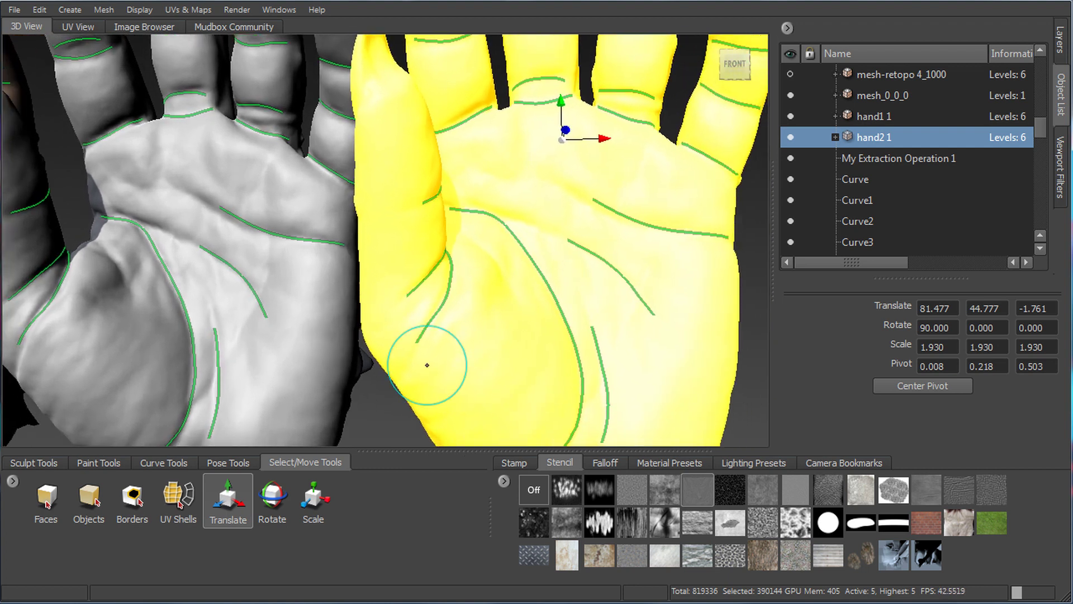
click(89, 495)
click(382, 397)
Turn on the wireframe display and examine the topology around the palm curves of hand1 1
alt+drag(455, 341, 493, 354)
key(w)
alt+right_drag(568, 331, 762, 344)
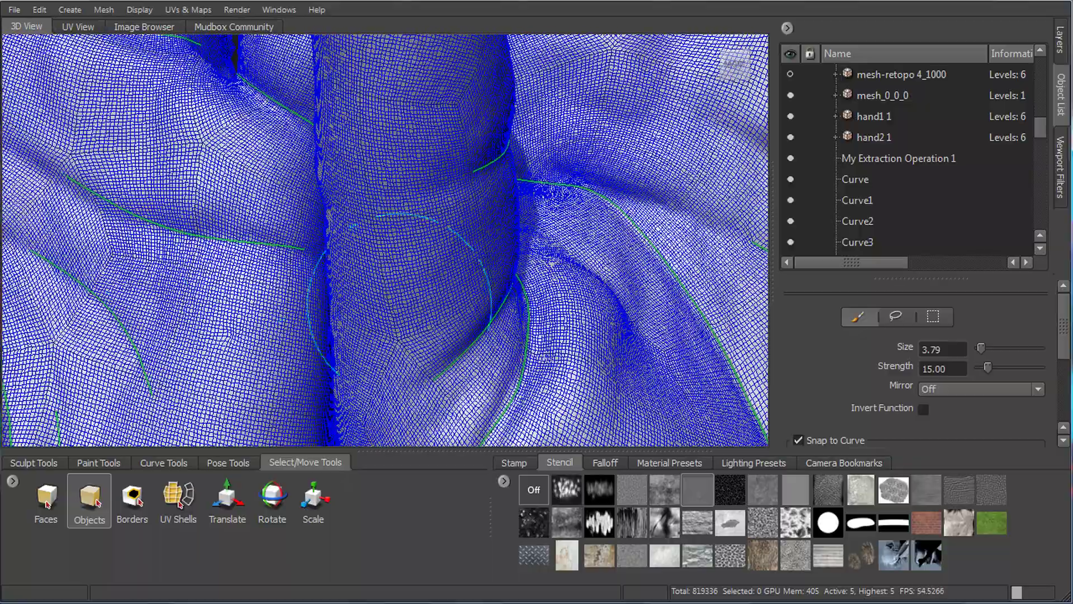
alt+right_drag(314, 263, 380, 257)
alt+middle_drag(358, 255, 563, 266)
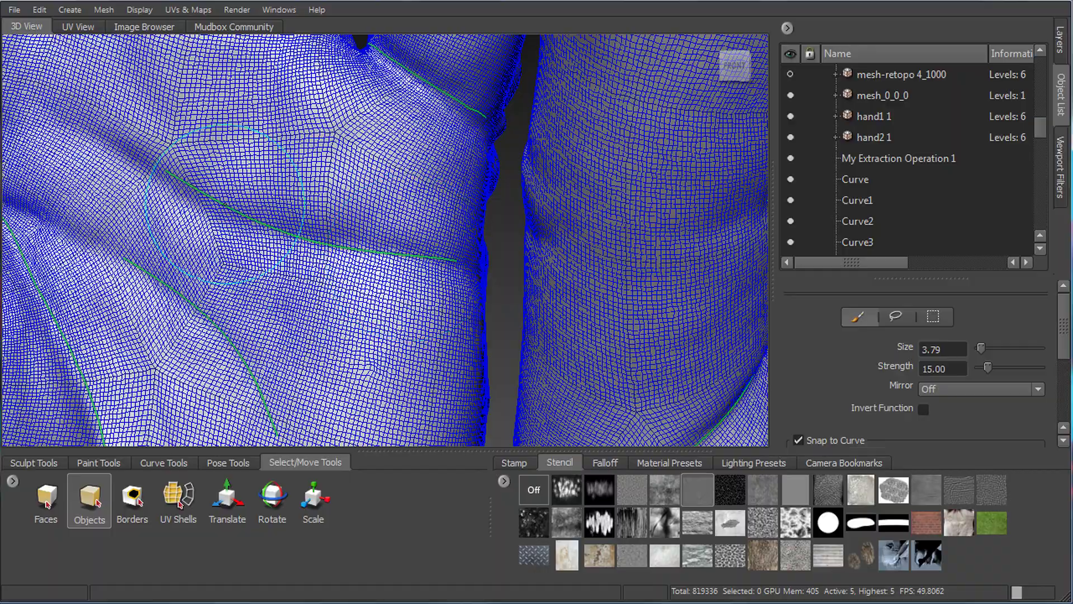
Examine how the wireframe edge flow of hand2 1 relates to its palm and thumb curves from several angles
alt+right_drag(544, 303, 498, 275)
alt+middle_drag(498, 276, 378, 273)
alt+right_drag(378, 273, 463, 267)
alt+middle_drag(464, 268, 314, 255)
alt+right_drag(313, 255, 503, 280)
alt+middle_drag(503, 280, 431, 265)
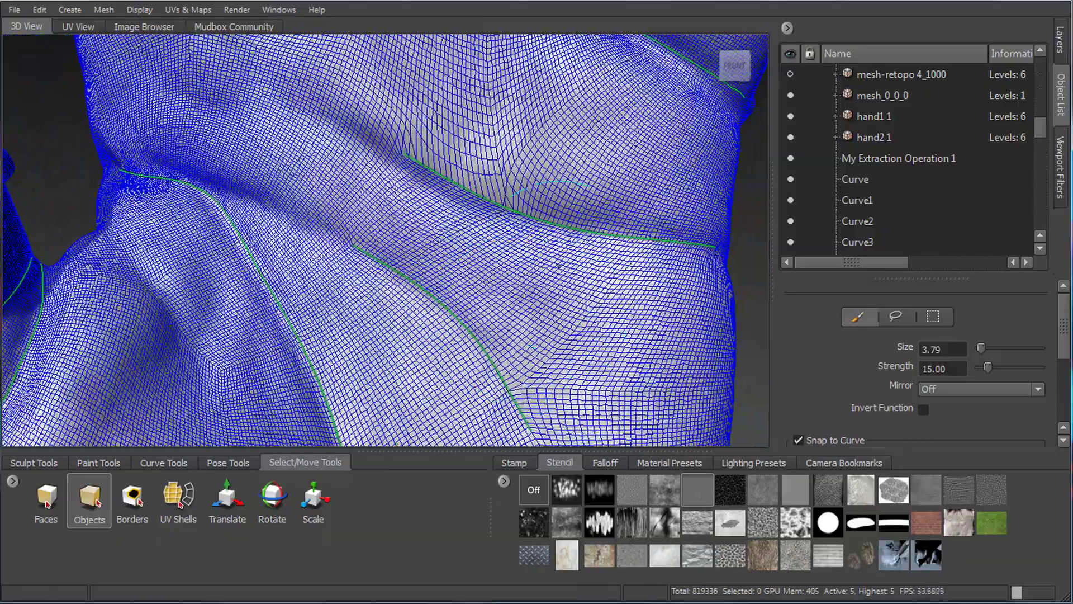
alt+middle_drag(560, 235, 568, 106)
alt+drag(285, 328, 302, 347)
alt+right_drag(302, 347, 448, 313)
alt+right_drag(273, 314, 394, 261)
alt+drag(409, 373, 400, 305)
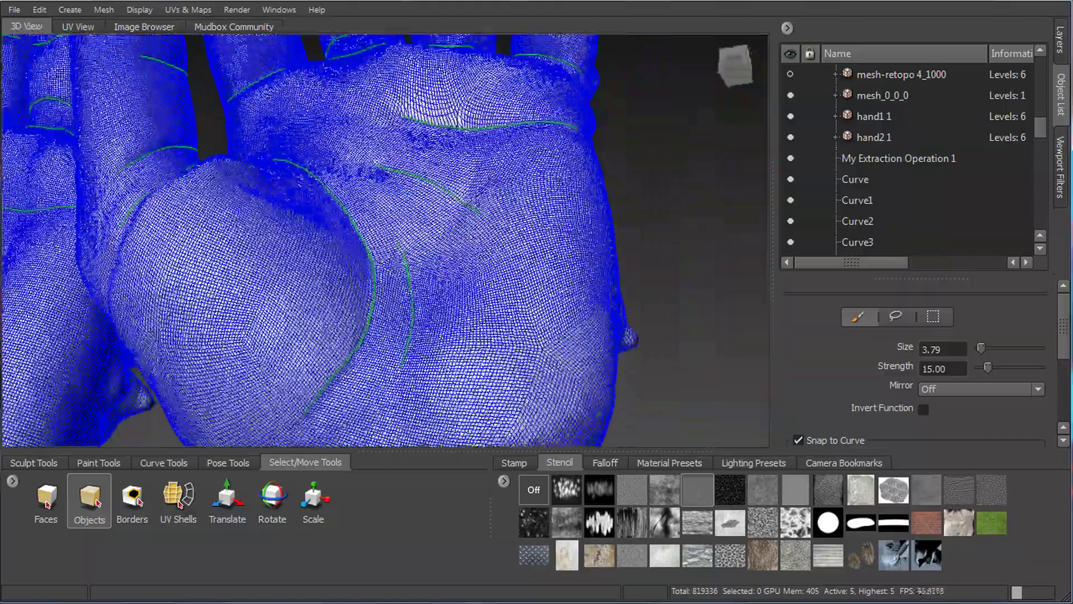
Select hand2 1 and lower it to subdivision level 3 to examine its edge flow around the palm curves
alt+right_drag(400, 304, 513, 281)
click(535, 308)
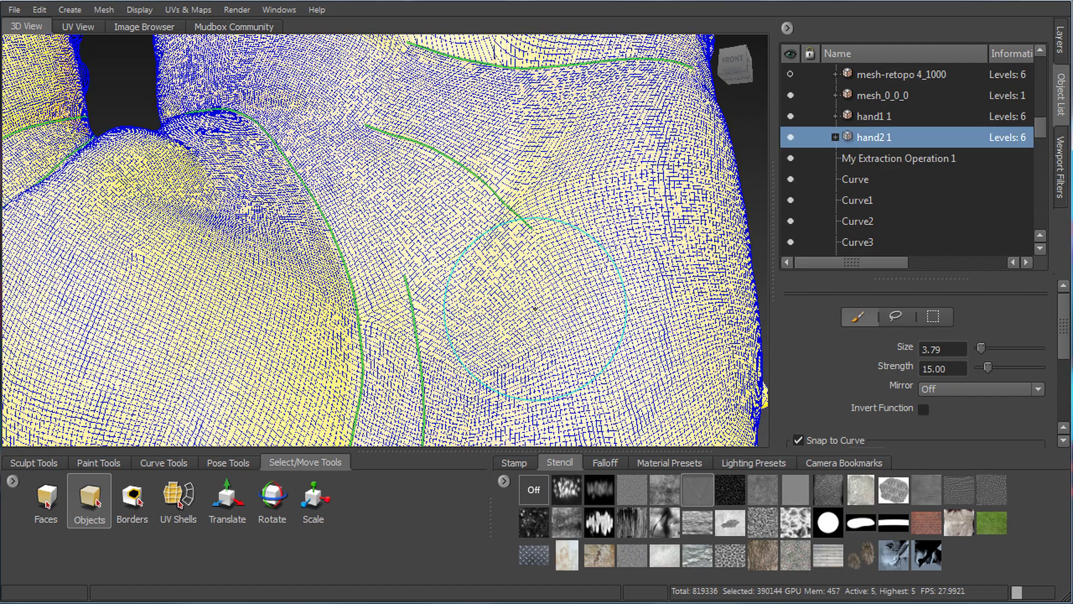
key(Page_Down)
key(Page_Down)
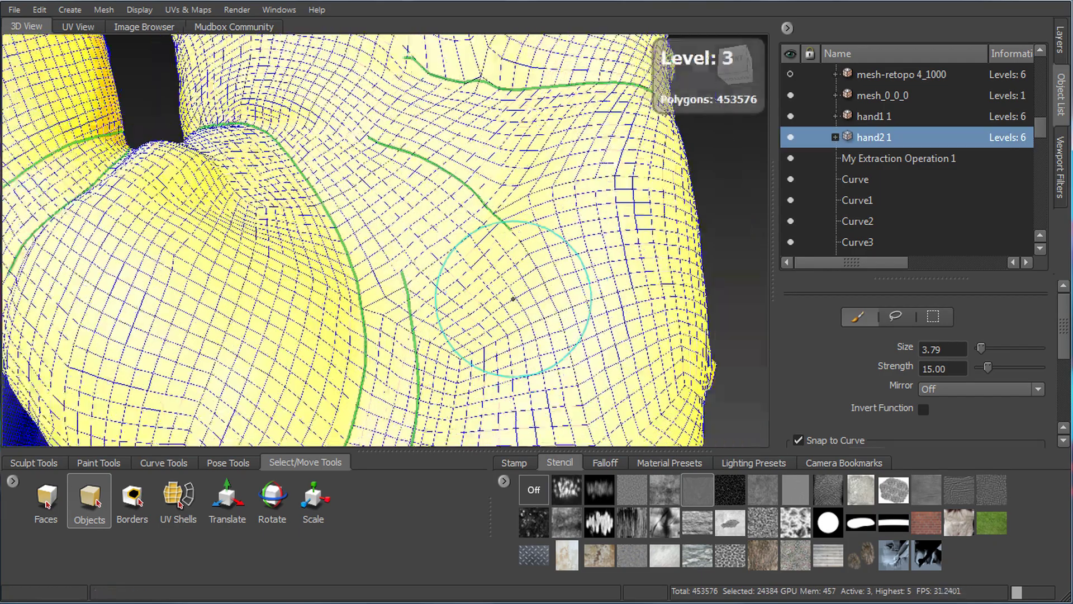
alt+right_drag(555, 319, 457, 276)
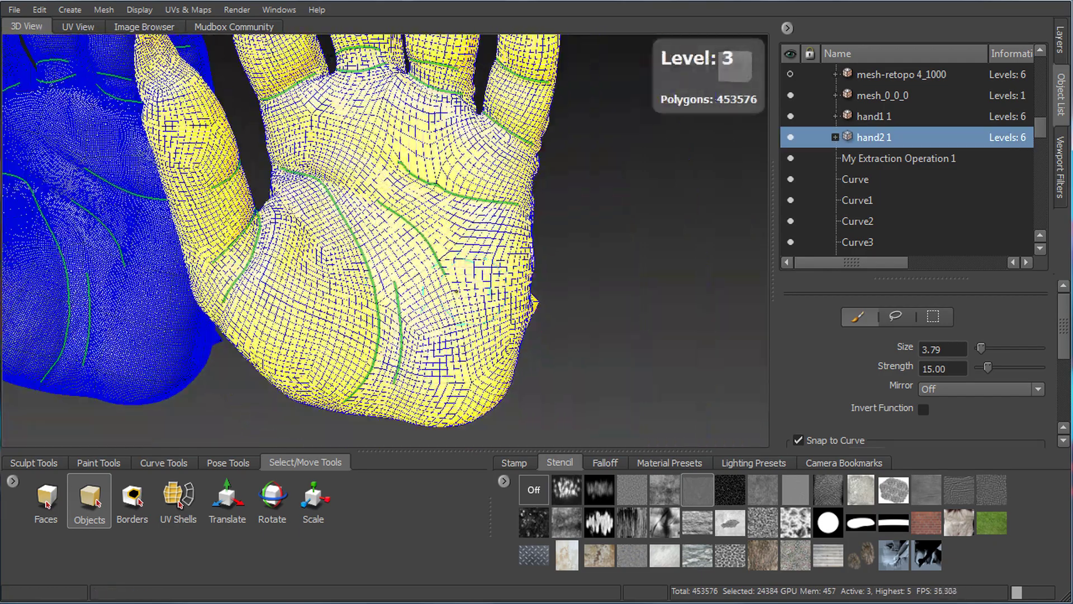
scroll(465, 293, up, 3)
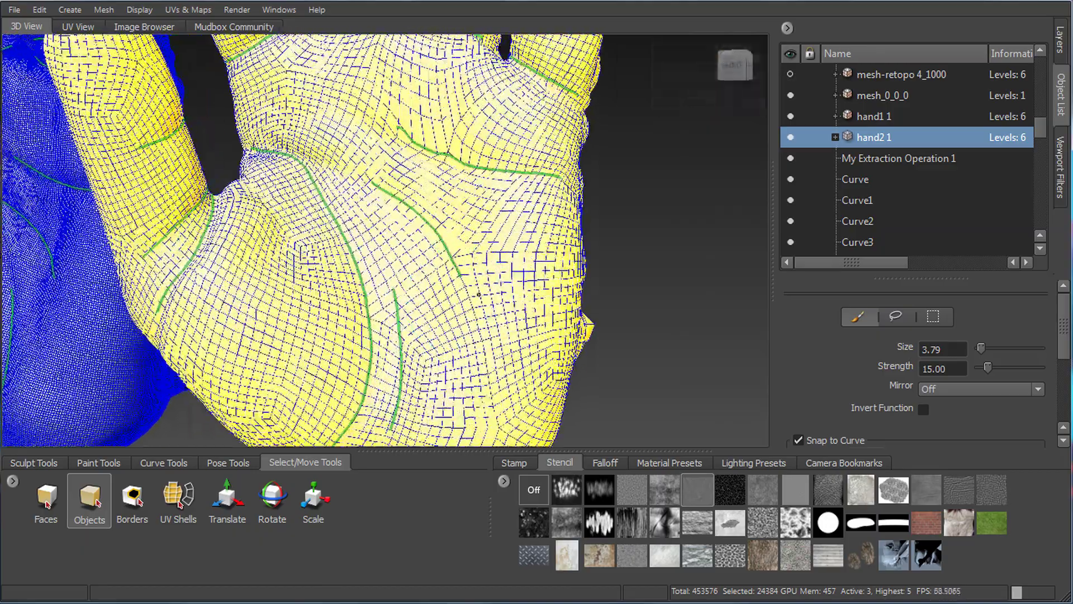
alt+drag(446, 303, 482, 299)
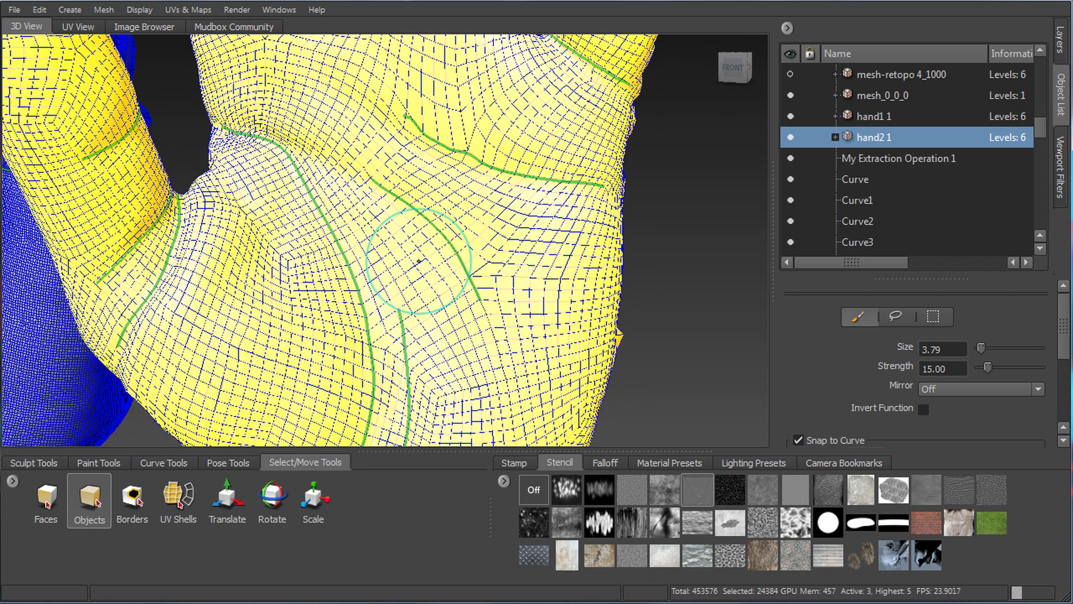
Lower hand2 1 to subdivision level 1 to inspect its coarse topology, and return it to level 5
key(Page_Down)
key(Page_Down)
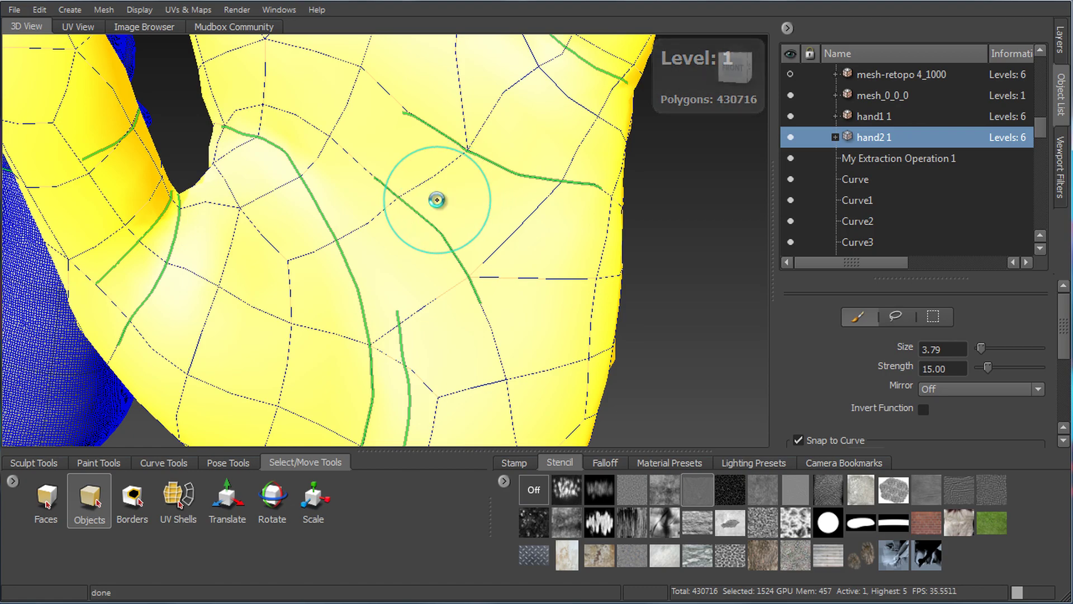
key(Page_Up)
key(Page_Up)
key(Page_Up)
key(Page_Up)
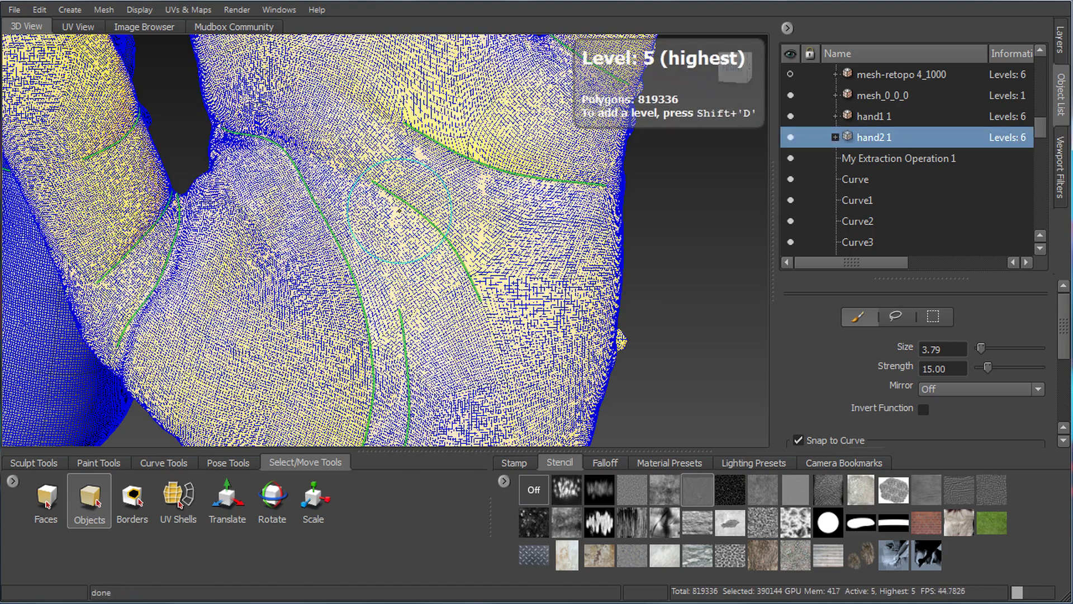
Turn off the wireframe display and deselect hand2 1 to show its smooth shaded surface
alt+drag(398, 211, 438, 212)
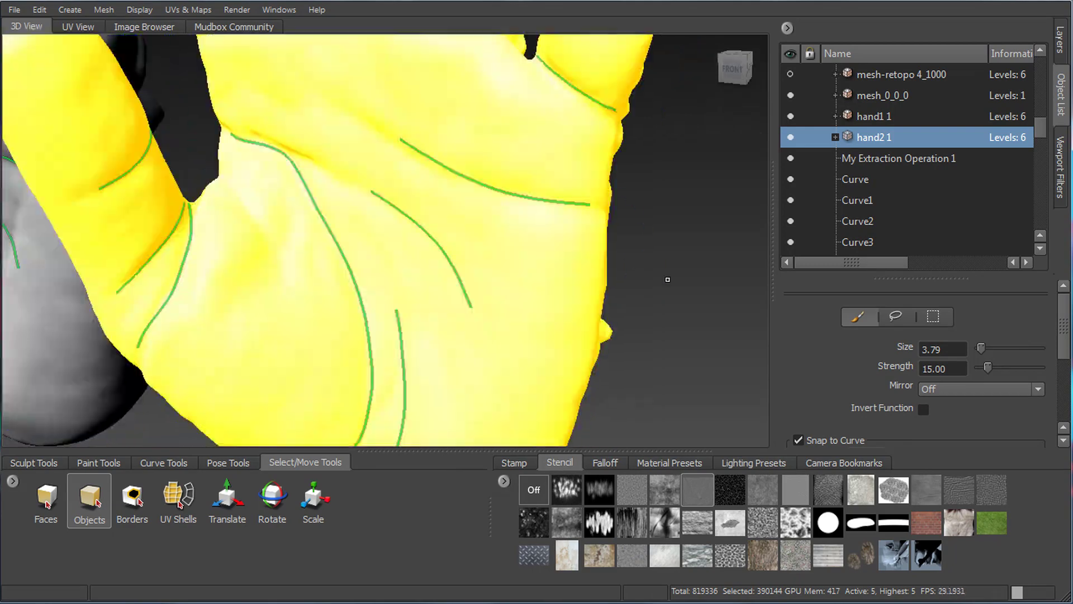
click(668, 241)
alt+right_drag(668, 242, 442, 254)
alt+drag(441, 254, 420, 257)
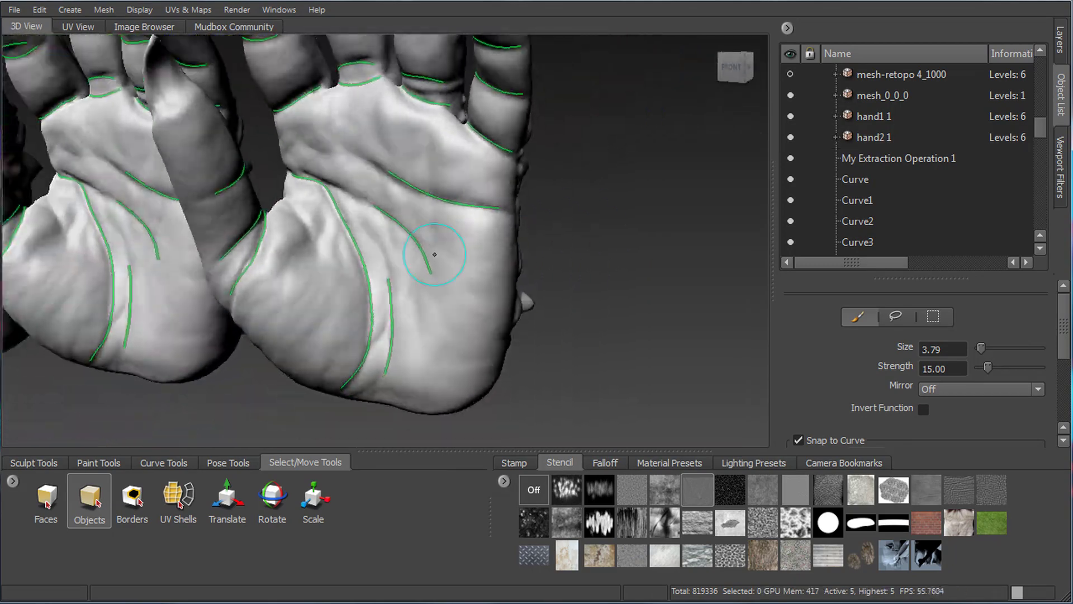
Compare the sculpted palm detail and curve placement of the original hand, hand1 1 and hand2 1 side by side
alt+middle_drag(681, 281, 718, 296)
alt+right_drag(503, 262, 422, 250)
alt+drag(422, 250, 448, 245)
alt+middle_drag(506, 248, 561, 266)
alt+drag(561, 266, 607, 300)
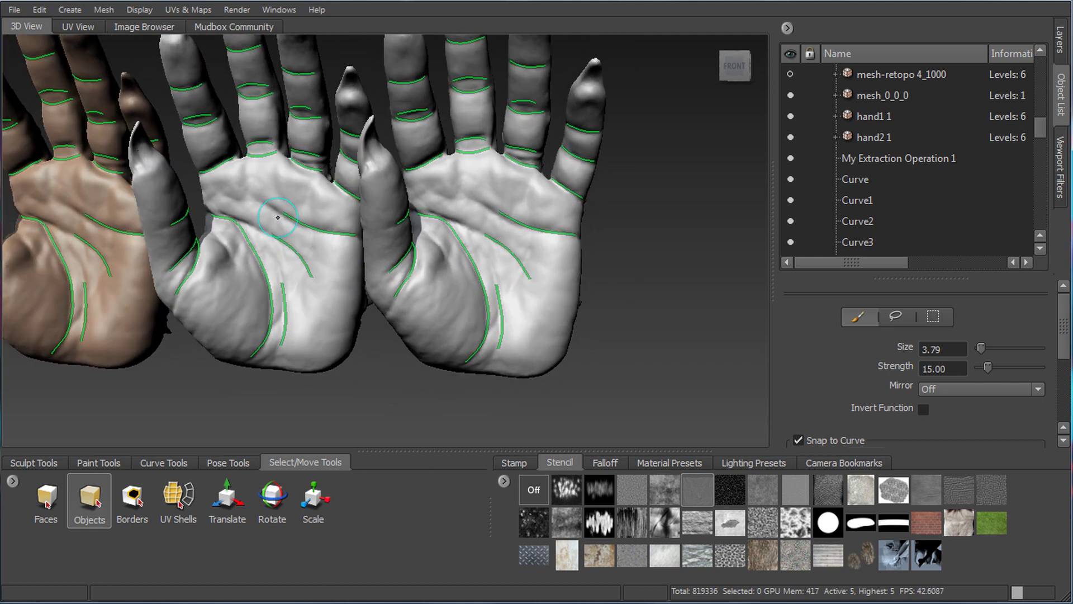
alt+right_drag(236, 219, 383, 211)
alt+right_drag(307, 172, 235, 229)
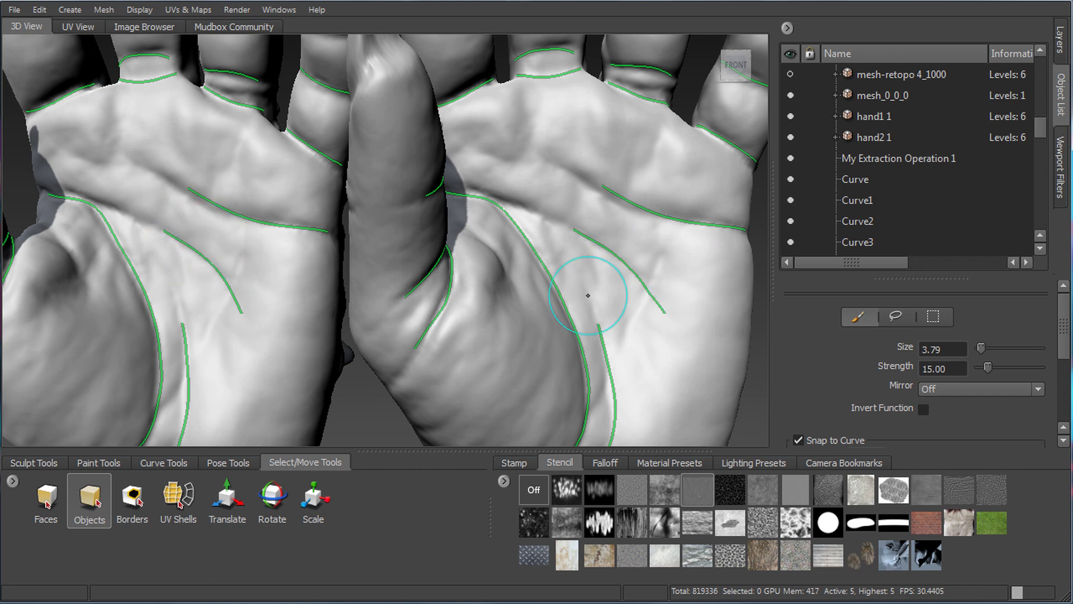
alt+middle_drag(563, 191, 585, 220)
alt+drag(562, 168, 535, 165)
alt+right_drag(534, 165, 520, 201)
alt+middle_drag(520, 201, 547, 243)
alt+right_drag(547, 243, 452, 212)
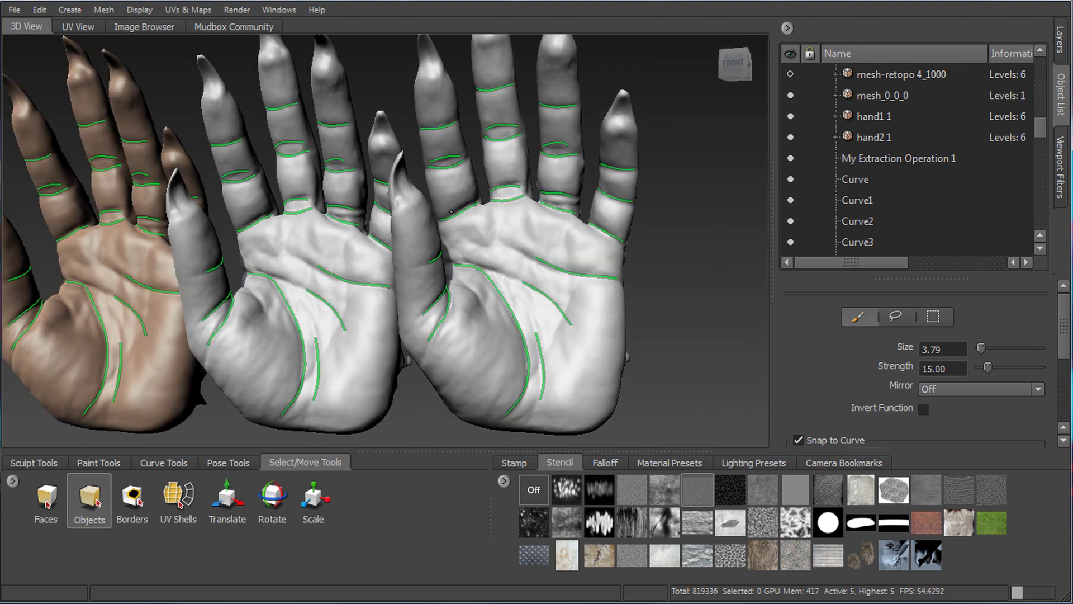
mouse_move(590, 215)
alt+mouse_down()
mouse_move(637, 255)
mouse_move(646, 246)
mouse_move(503, 240)
mouse_move(664, 254)
alt+mouse_up()
alt+middle_drag(573, 278, 439, 233)
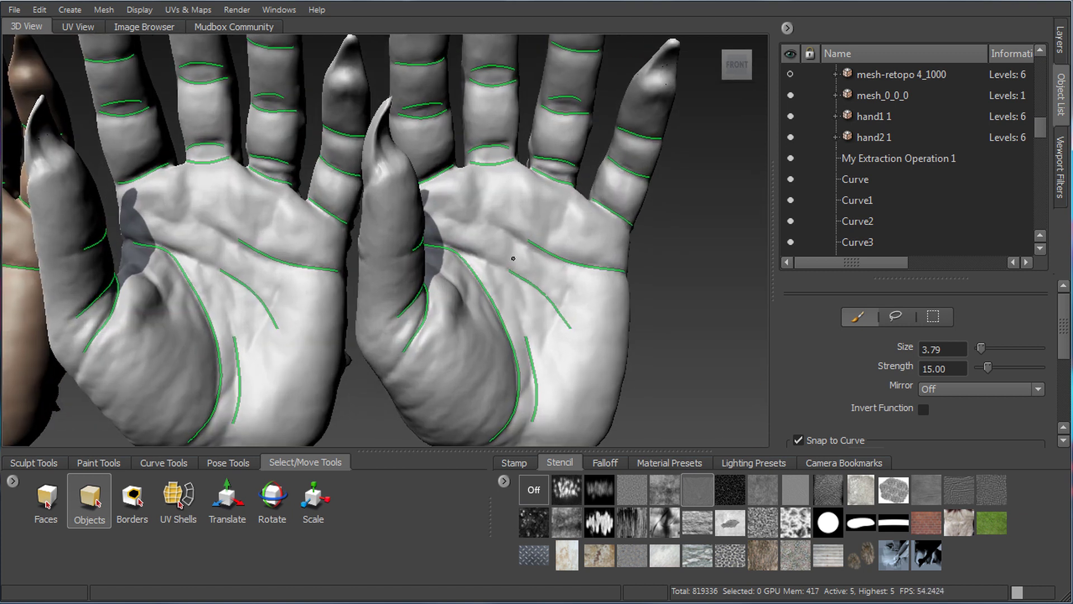